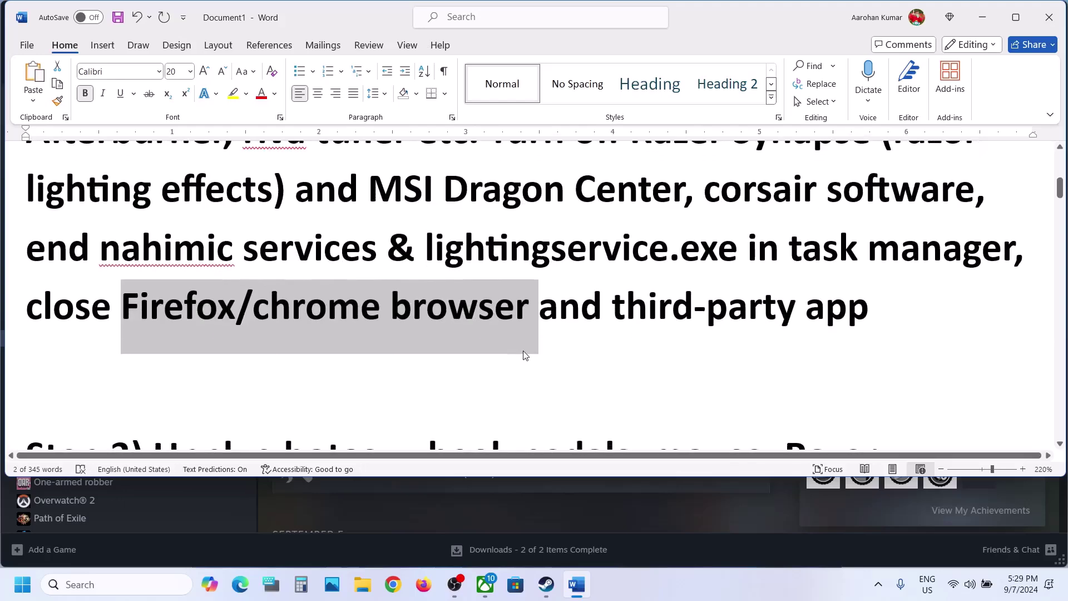
Step: Highlight the Step 3 instructions on unplugging extra devices and USB adapters, disconnecting additional controllers and disconnecting multiple monitors
{"action": "scroll", "coordinate": [523, 354], "scroll_direction": "down", "scroll_amount": 5}
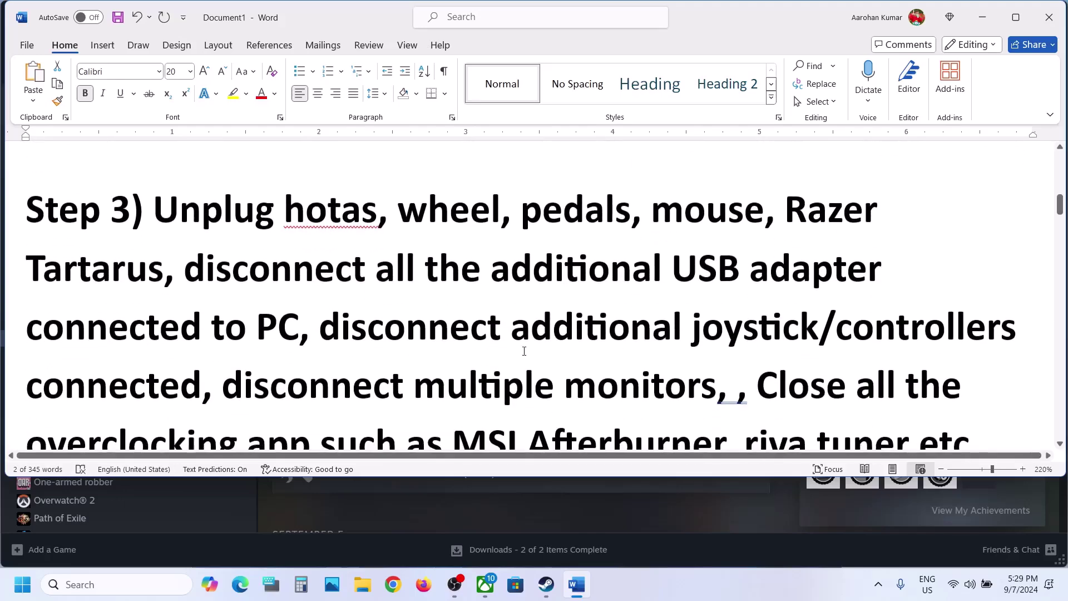
{"action": "left_click_drag", "start_coordinate": [160, 221], "coordinate": [860, 211]}
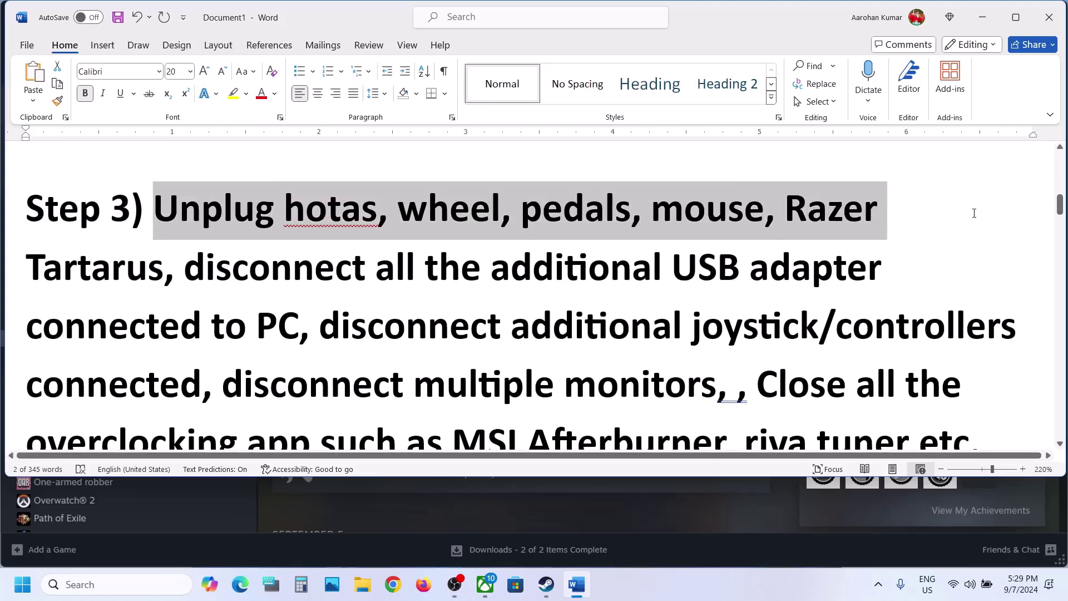
{"action": "left_click_drag", "start_coordinate": [973, 213], "coordinate": [289, 335]}
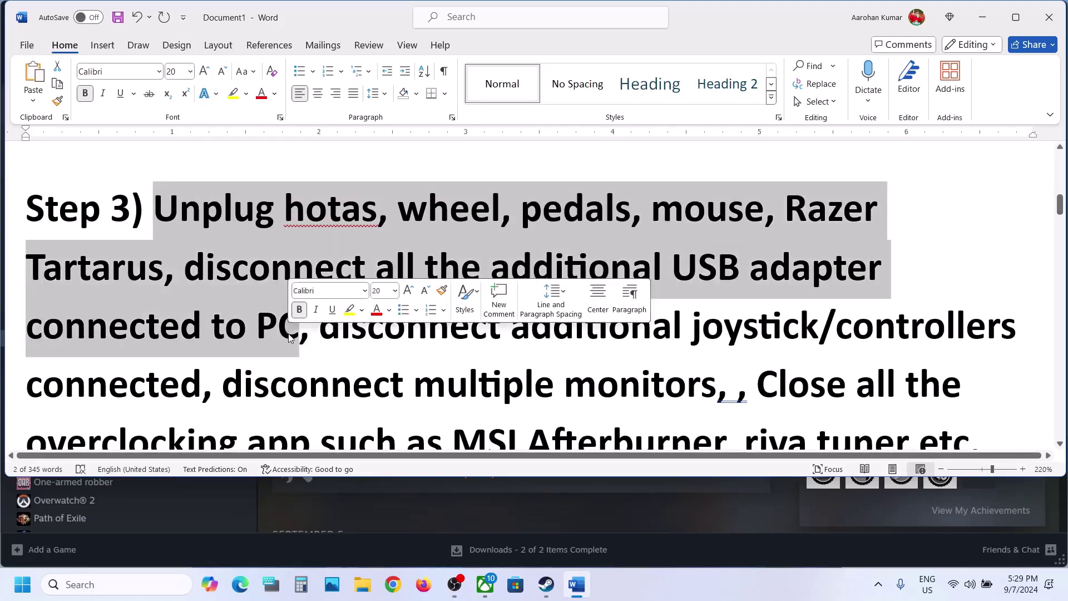
{"action": "scroll", "coordinate": [330, 267], "scroll_direction": "down", "scroll_amount": 1}
{"action": "left_click_drag", "start_coordinate": [330, 268], "coordinate": [639, 273]}
{"action": "left_click_drag", "start_coordinate": [255, 328], "coordinate": [715, 334]}
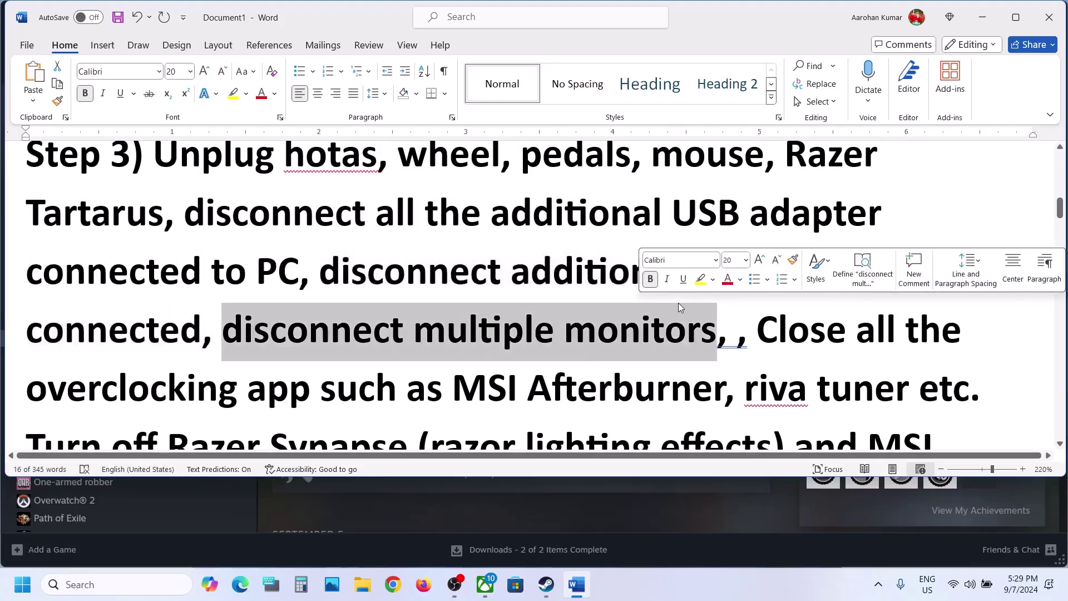
{"action": "scroll", "coordinate": [679, 303], "scroll_direction": "down", "scroll_amount": 1}
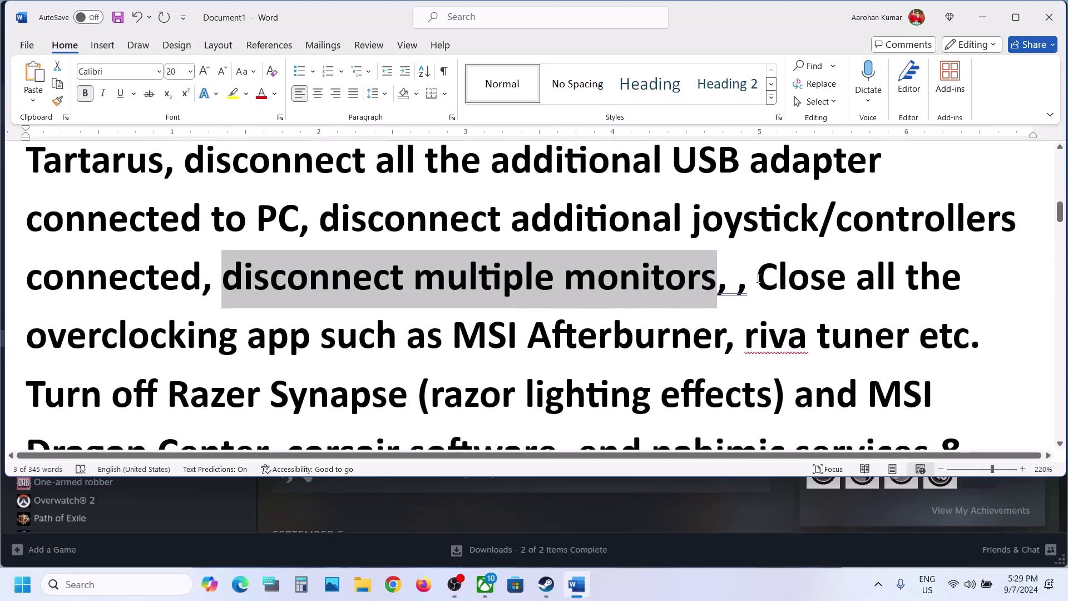
Step: Delete the Step 3 text from "Close all the overclocking app" through "third-party app," and highlight "remove the undervolt"
{"action": "left_click_drag", "start_coordinate": [758, 278], "coordinate": [518, 306]}
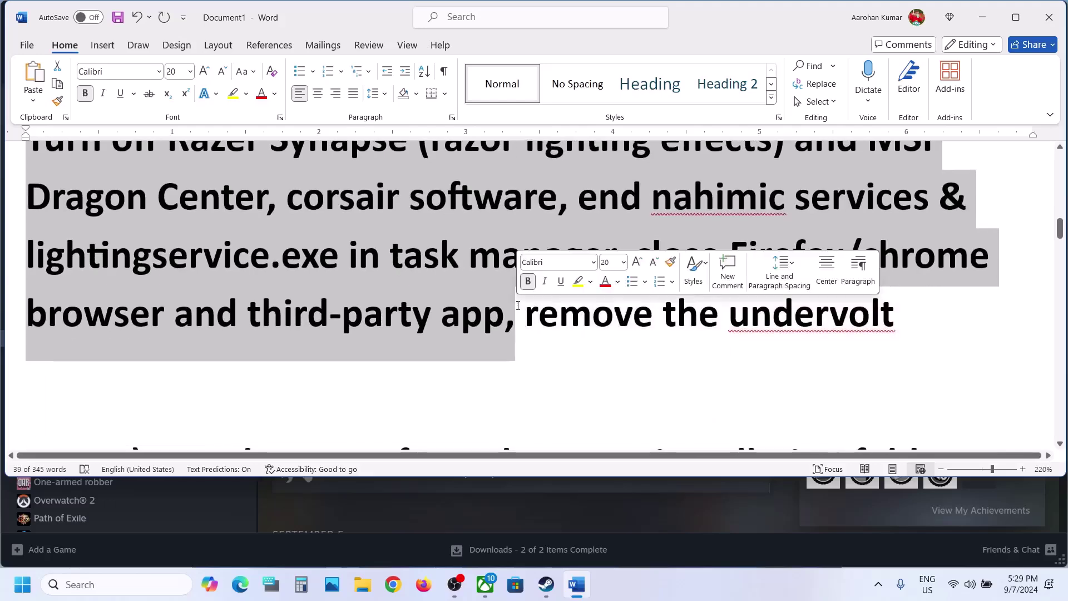
{"action": "key", "text": "BackSpace"}
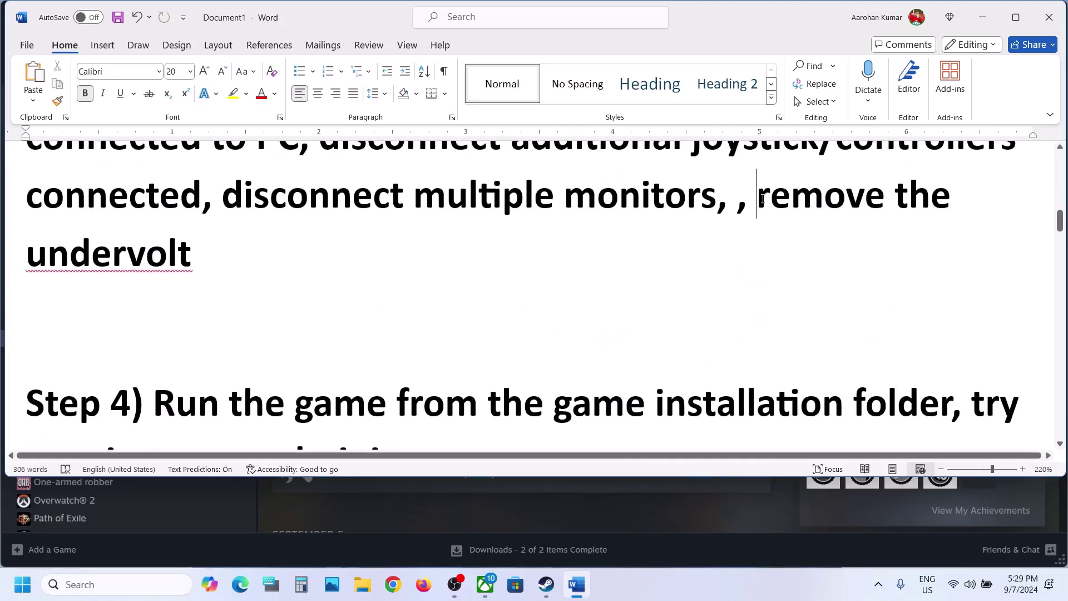
{"action": "left_click_drag", "start_coordinate": [761, 199], "coordinate": [903, 233]}
{"action": "scroll", "coordinate": [424, 387], "scroll_direction": "down", "scroll_amount": 1}
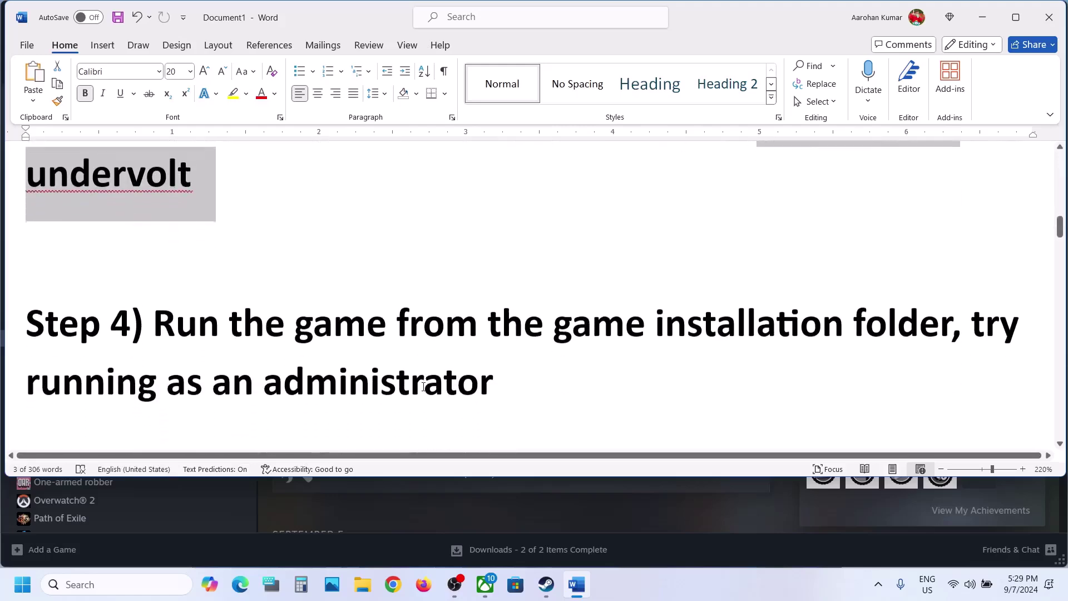
Step: Highlight the Step 4 advice to run the game from its installation folder, and open NBA 2K25's local files from Steam
{"action": "scroll", "coordinate": [423, 387], "scroll_direction": "down", "scroll_amount": 1}
{"action": "left_click_drag", "start_coordinate": [159, 281], "coordinate": [855, 289]}
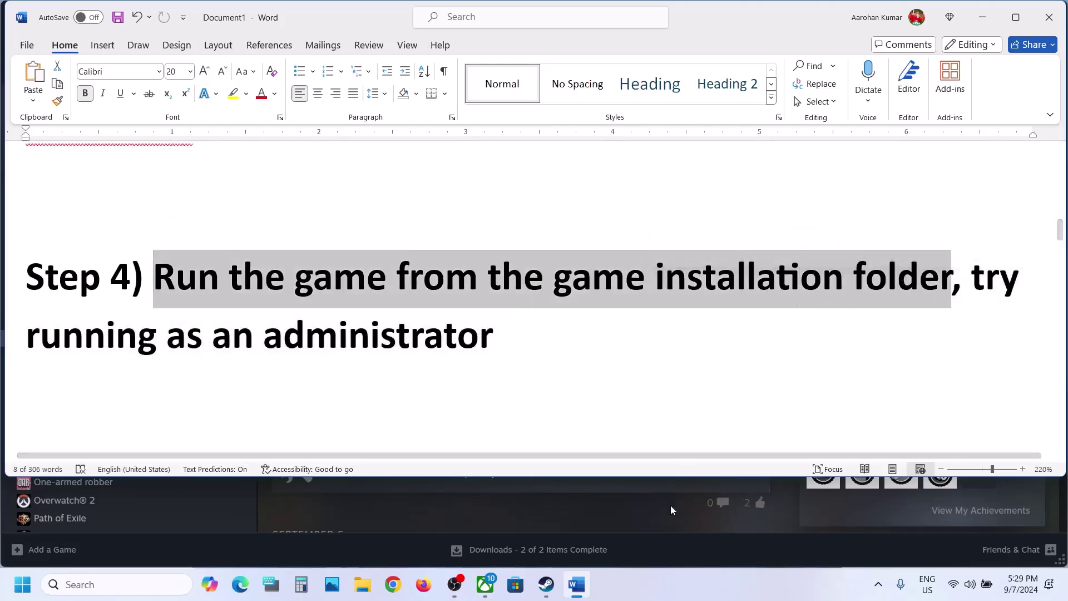
{"action": "left_click", "coordinate": [660, 525]}
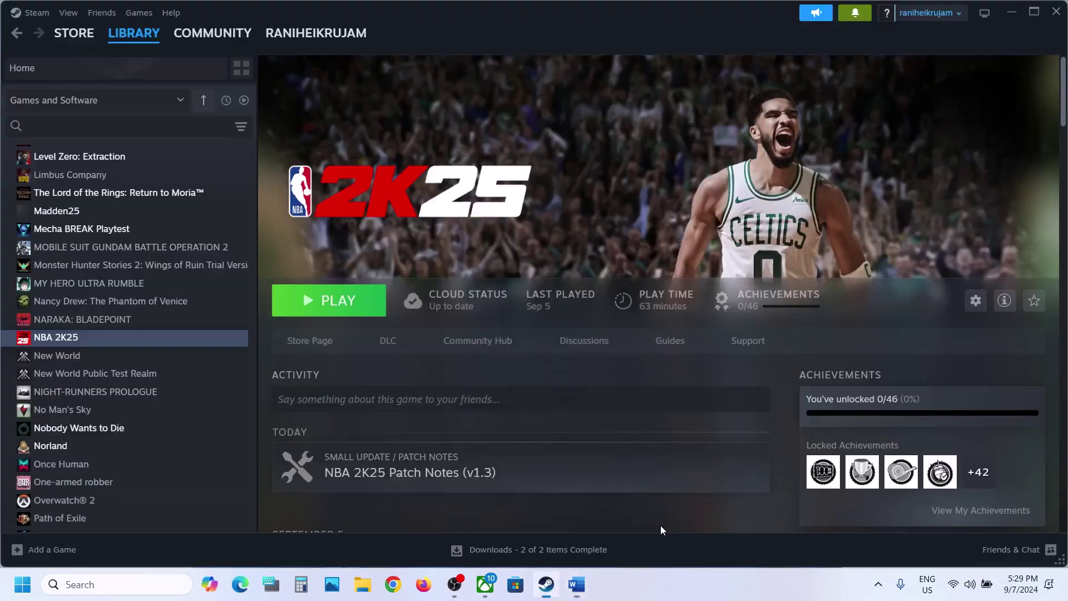
{"action": "right_click", "coordinate": [133, 341]}
{"action": "mouse_move", "coordinate": [187, 426]}
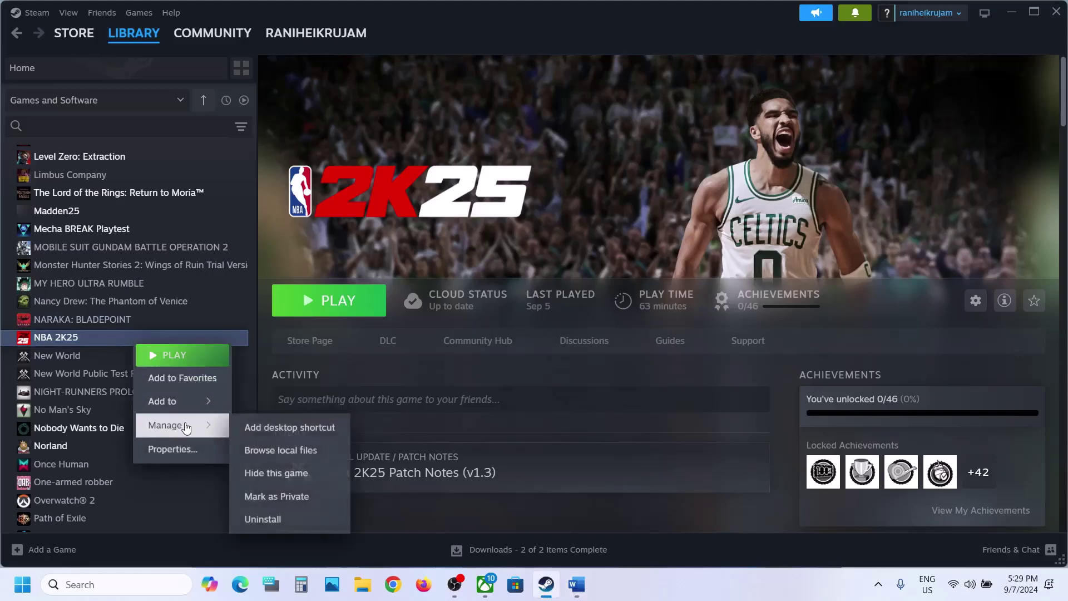
{"action": "left_click", "coordinate": [297, 450]}
Step: Set the NBA2K25 application's compatibility options to run the program as an administrator, and apply the change
{"action": "scroll", "coordinate": [353, 184], "scroll_direction": "down", "scroll_amount": 15}
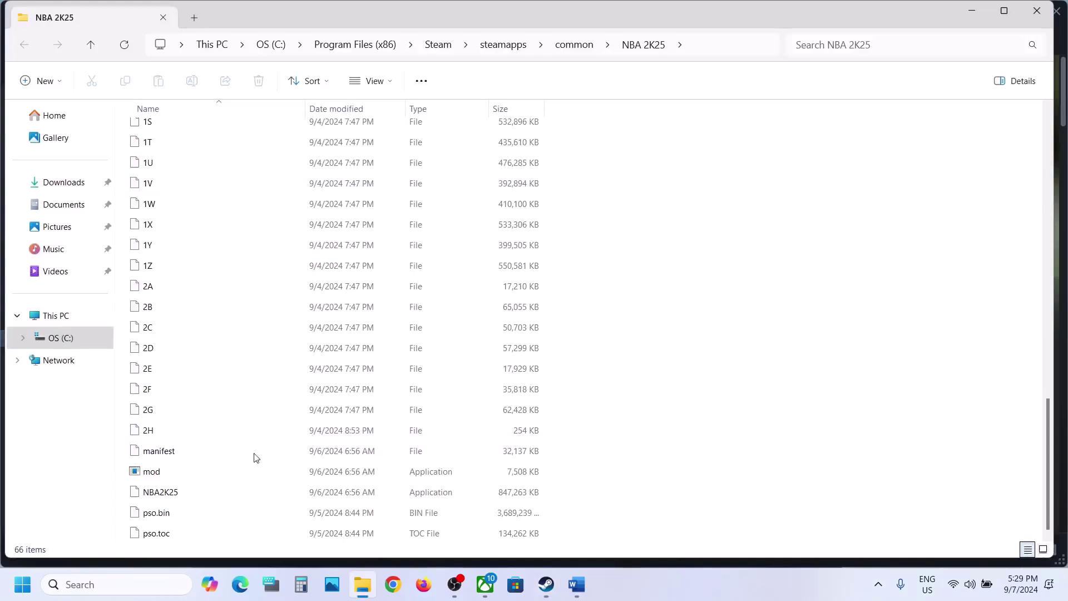
{"action": "left_click", "coordinate": [194, 496]}
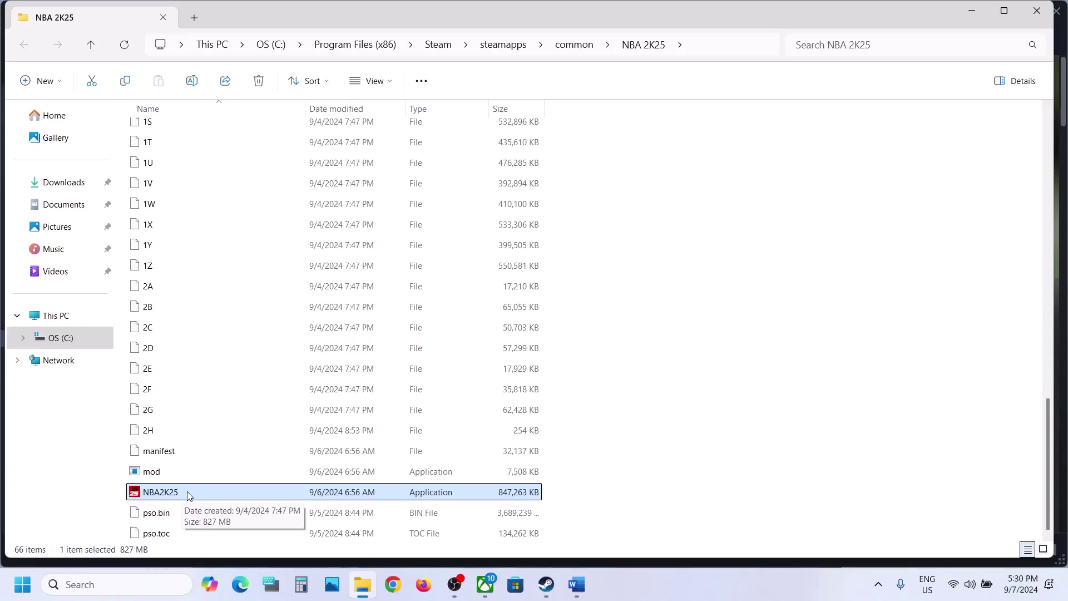
{"action": "right_click", "coordinate": [188, 495]}
{"action": "left_click", "coordinate": [247, 386]}
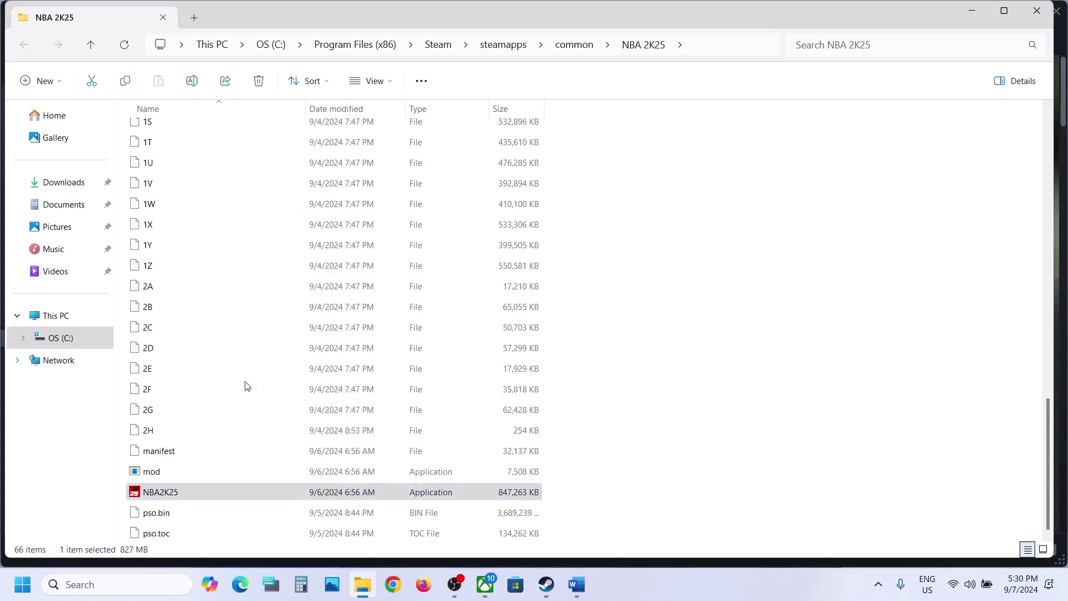
{"action": "left_click", "coordinate": [305, 226]}
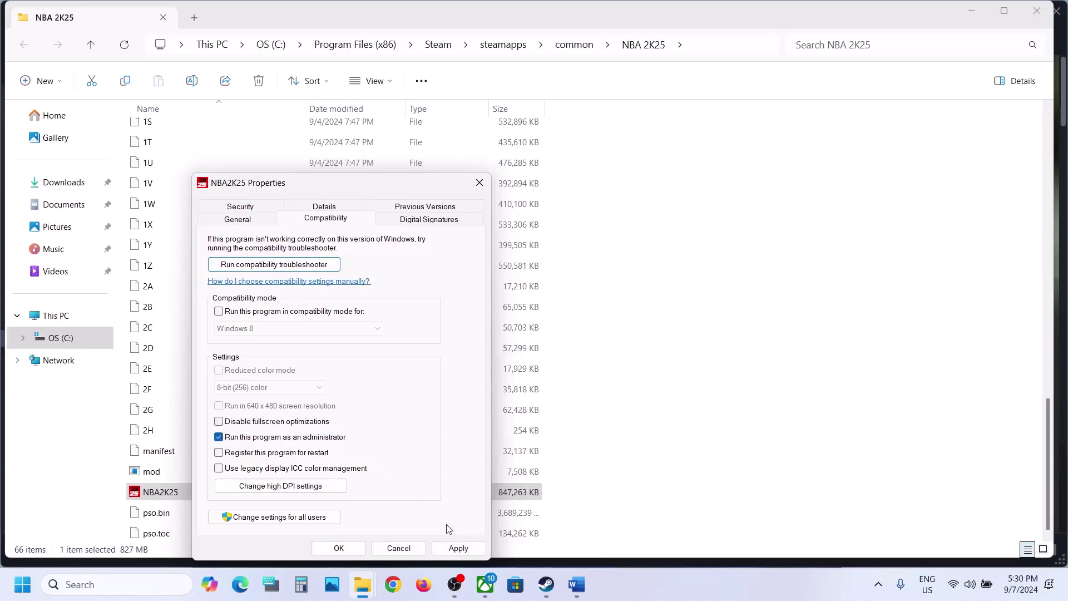
{"action": "left_click", "coordinate": [456, 548]}
{"action": "left_click", "coordinate": [339, 548]}
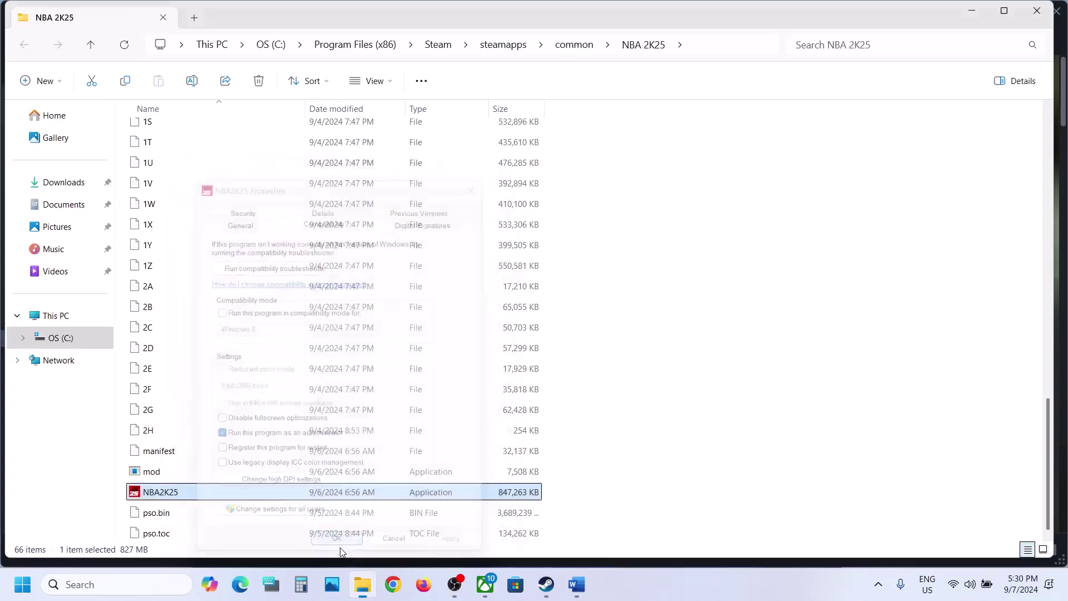
Step: Enable Disable fullscreen optimizations in the NBA2K25 application's compatibility properties and apply it
{"action": "right_click", "coordinate": [187, 499]}
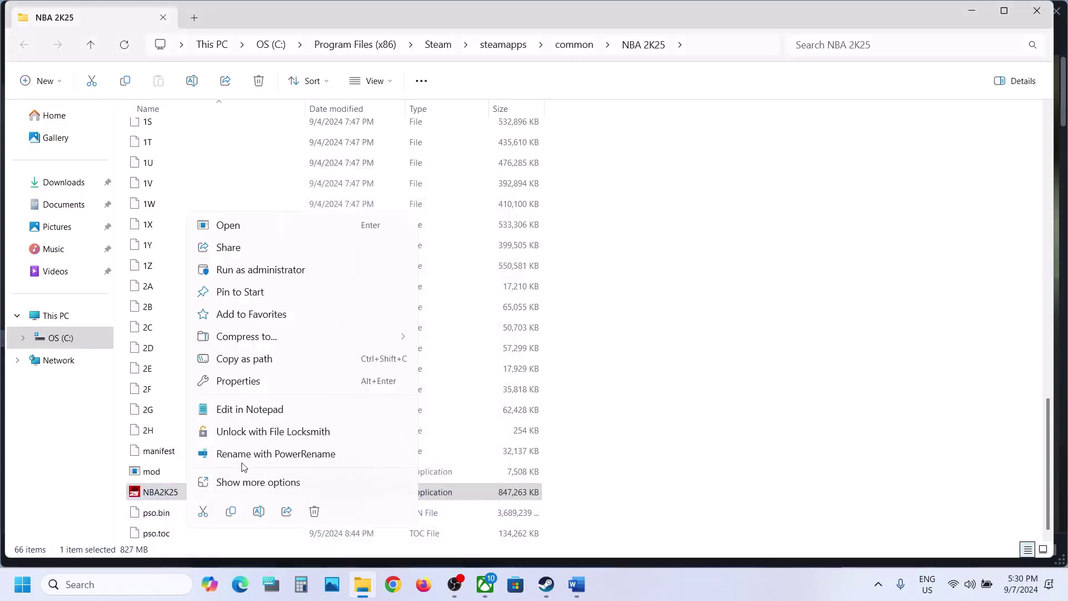
{"action": "left_click", "coordinate": [233, 388]}
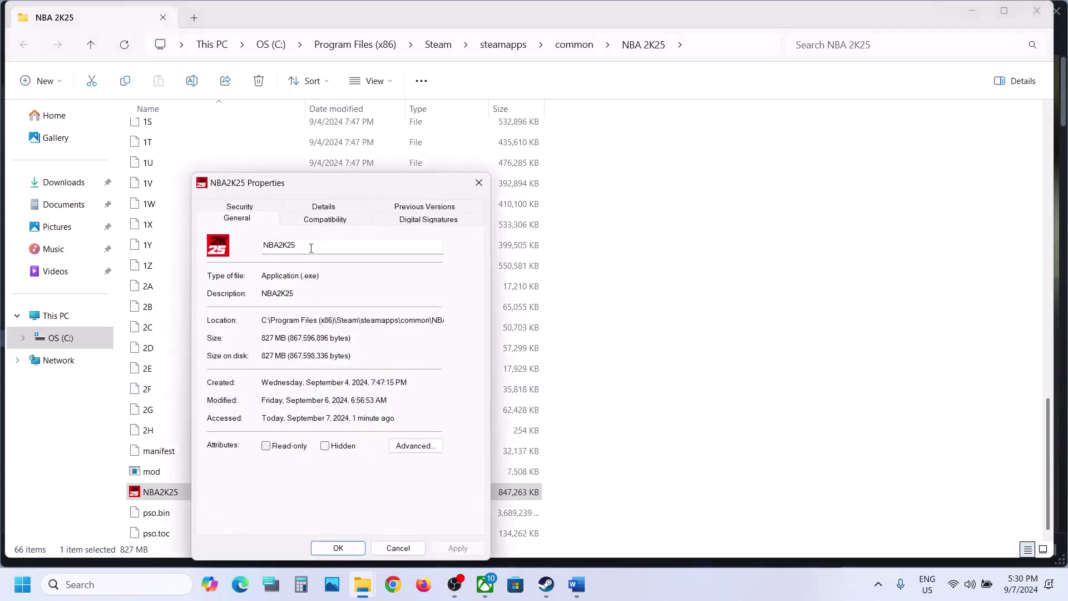
{"action": "left_click", "coordinate": [307, 220]}
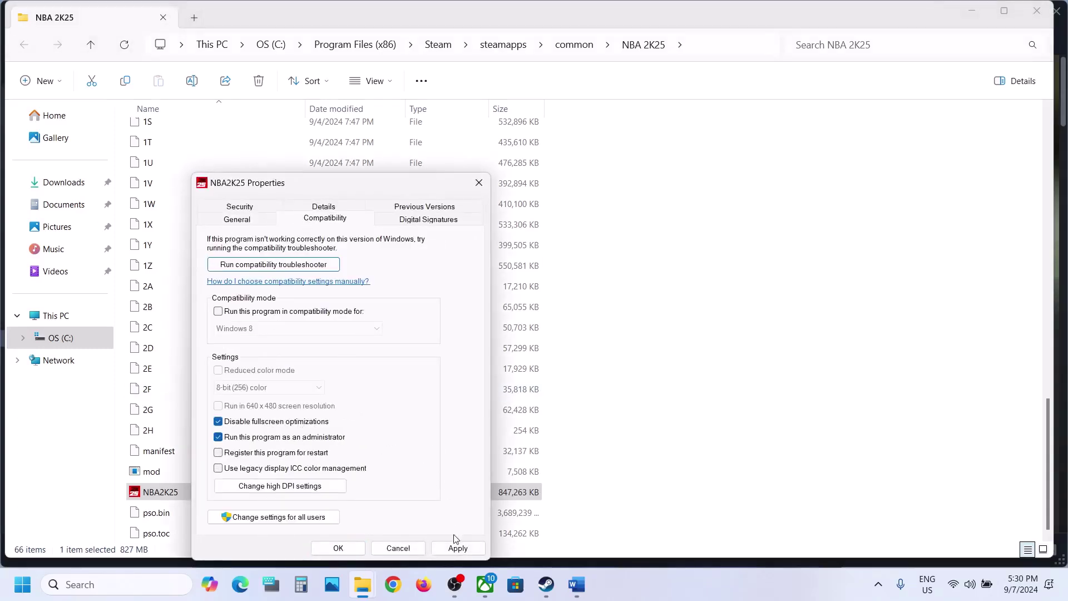
{"action": "left_click", "coordinate": [457, 547]}
{"action": "left_click", "coordinate": [339, 548]}
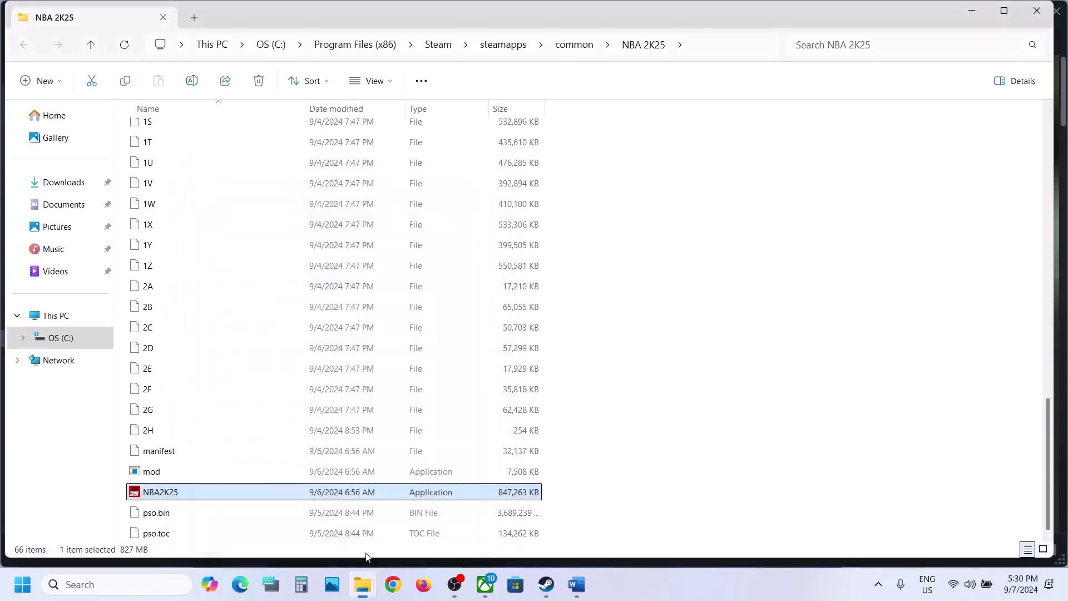
Step: Clear Disable fullscreen optimizations in the NBA2K25 application's compatibility properties and apply the change
{"action": "right_click", "coordinate": [165, 497]}
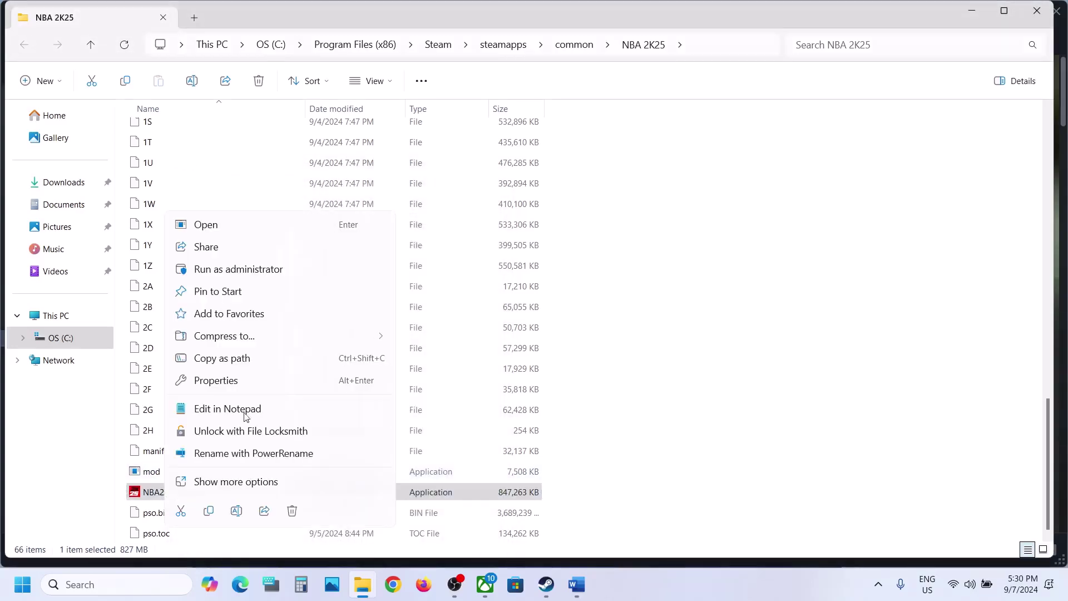
{"action": "left_click", "coordinate": [217, 381]}
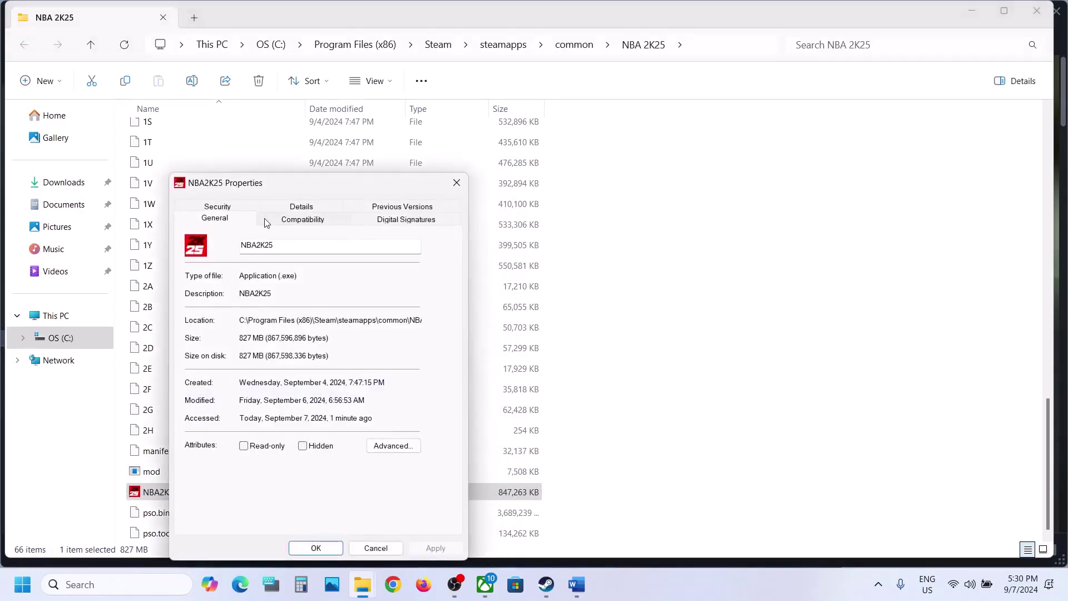
{"action": "left_click", "coordinate": [267, 220]}
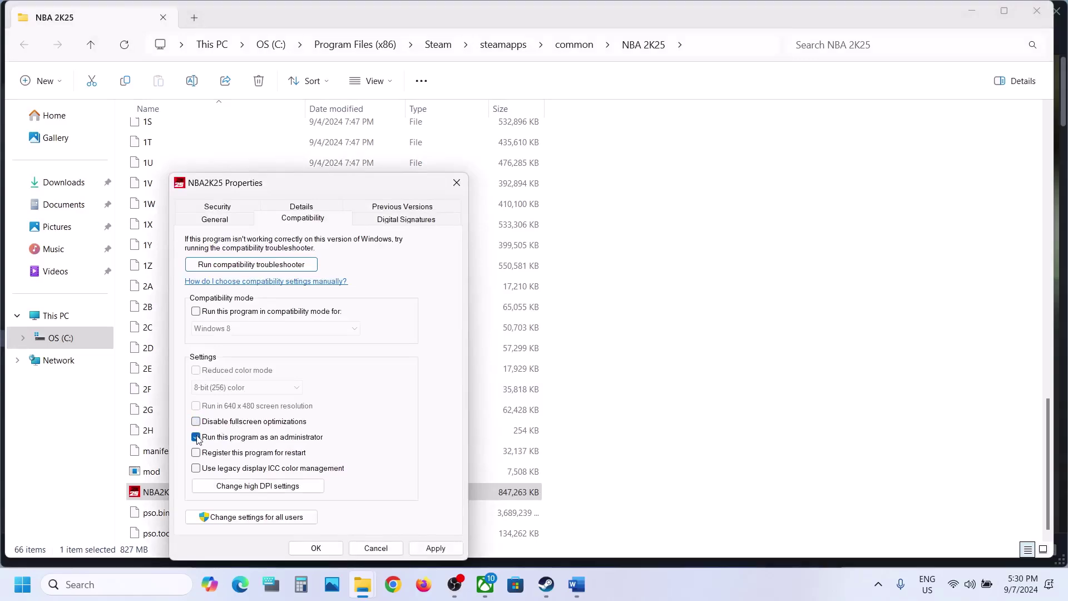
{"action": "left_click", "coordinate": [435, 547]}
{"action": "left_click", "coordinate": [315, 547]}
Step: Return to the Word document and highlight the Step 5 instructions on allowing the game exe through antivirus, controlled folder access and firewall
{"action": "left_click", "coordinate": [584, 591]}
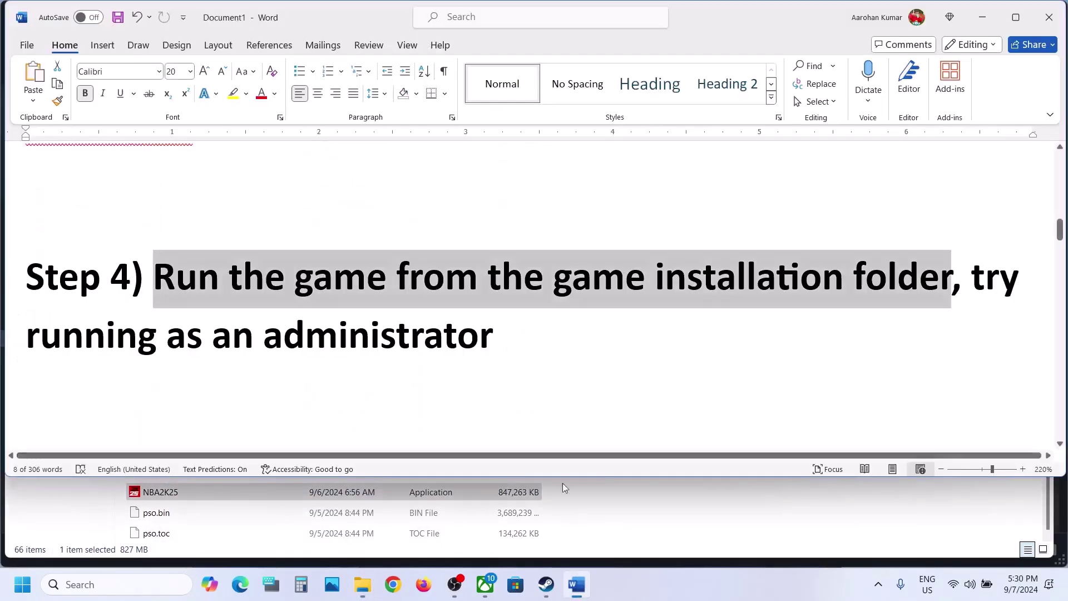
{"action": "scroll", "coordinate": [430, 372], "scroll_direction": "down", "scroll_amount": 5}
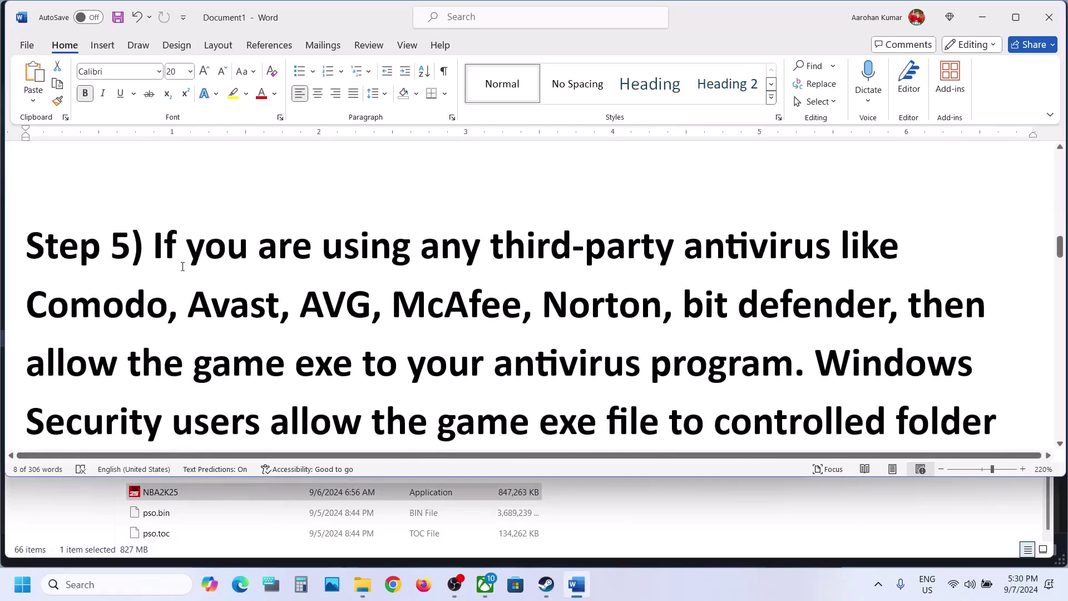
{"action": "left_click_drag", "start_coordinate": [163, 251], "coordinate": [456, 351]}
{"action": "scroll", "coordinate": [456, 352], "scroll_direction": "down", "scroll_amount": 1}
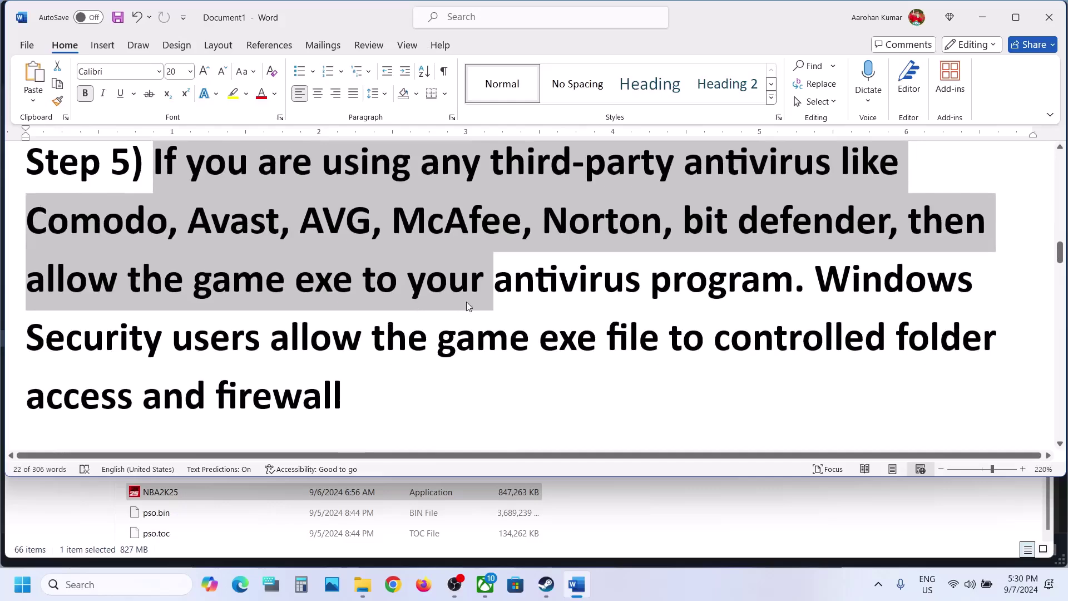
{"action": "left_click", "coordinate": [466, 301]}
{"action": "left_click_drag", "start_coordinate": [27, 280], "coordinate": [758, 278]}
{"action": "left_click_drag", "start_coordinate": [831, 274], "coordinate": [419, 386]}
Step: Open Virus & threat protection in Windows Security from the Privacy & security page of Windows Settings
{"action": "key", "text": "super+i"}
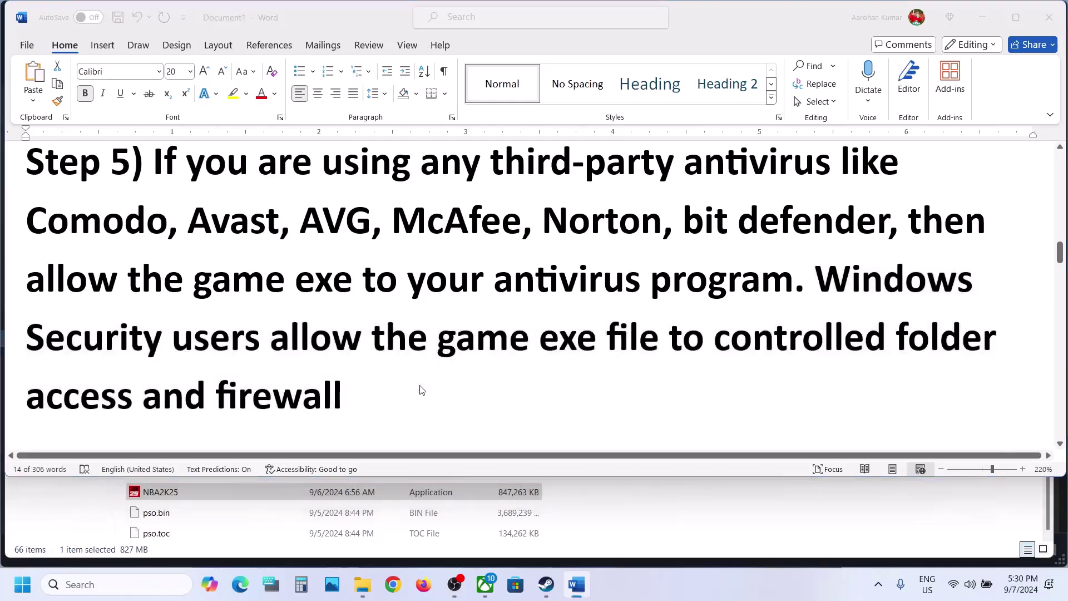
{"action": "left_click", "coordinate": [96, 424]}
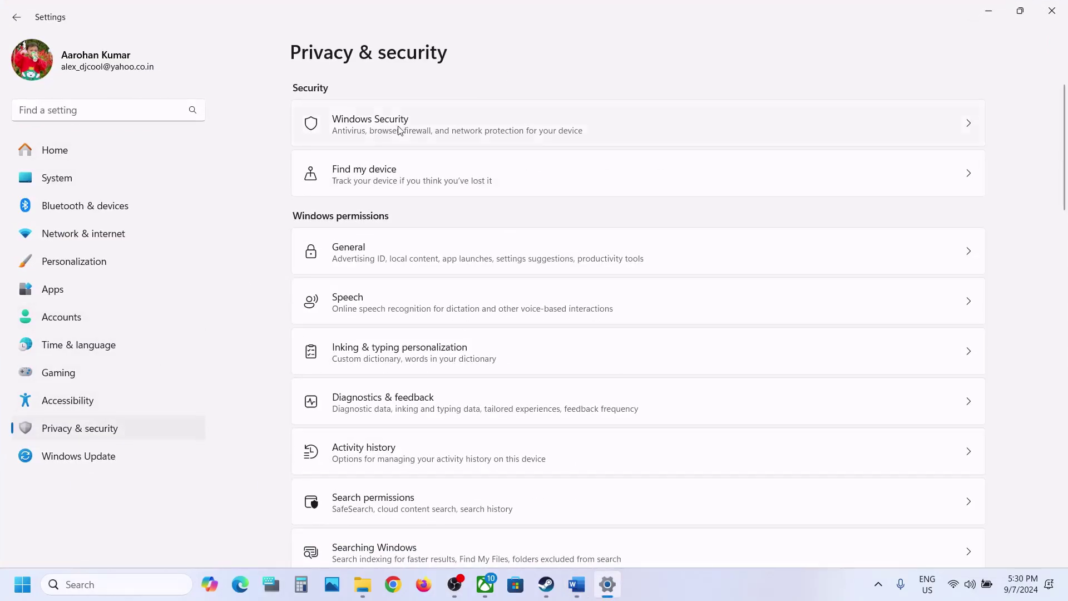
{"action": "left_click", "coordinate": [398, 131]}
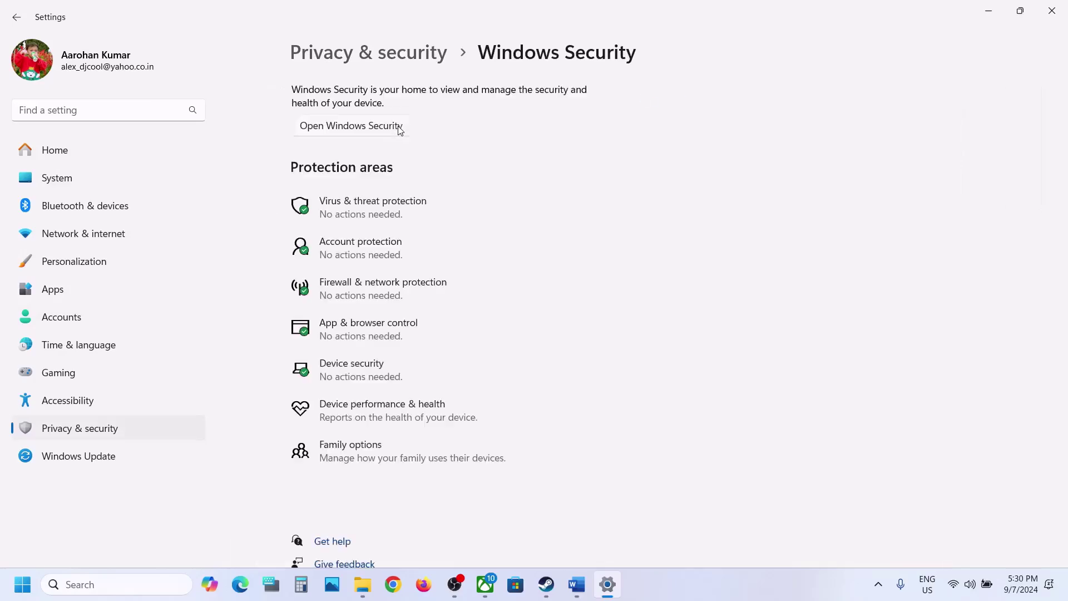
{"action": "left_click", "coordinate": [378, 226]}
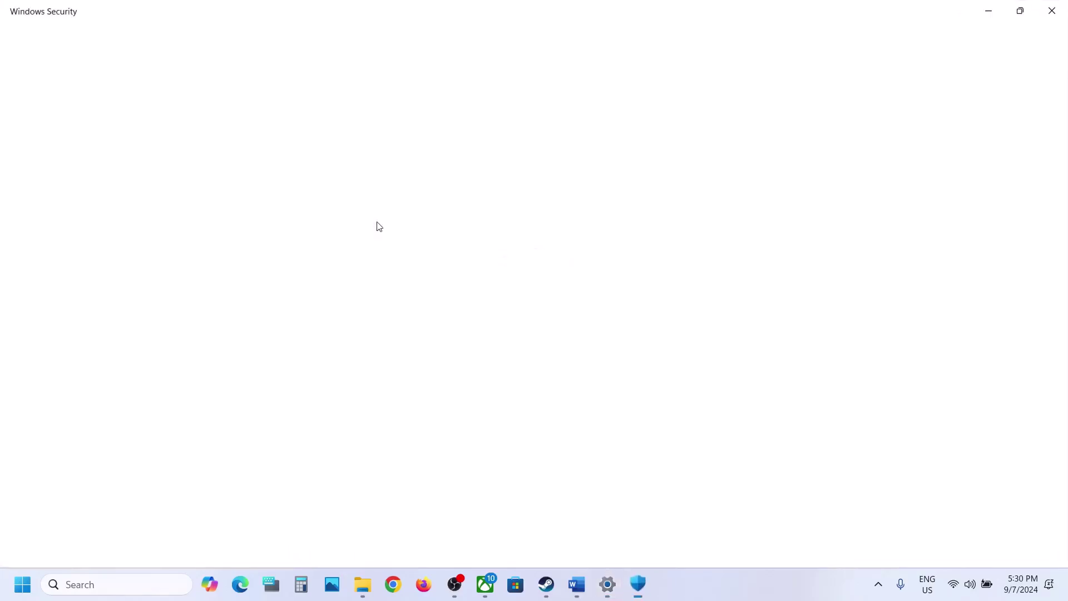
Step: Go to the ransomware protection settings and open the list of apps allowed through Controlled folder access
{"action": "scroll", "coordinate": [379, 225], "scroll_direction": "down", "scroll_amount": 3}
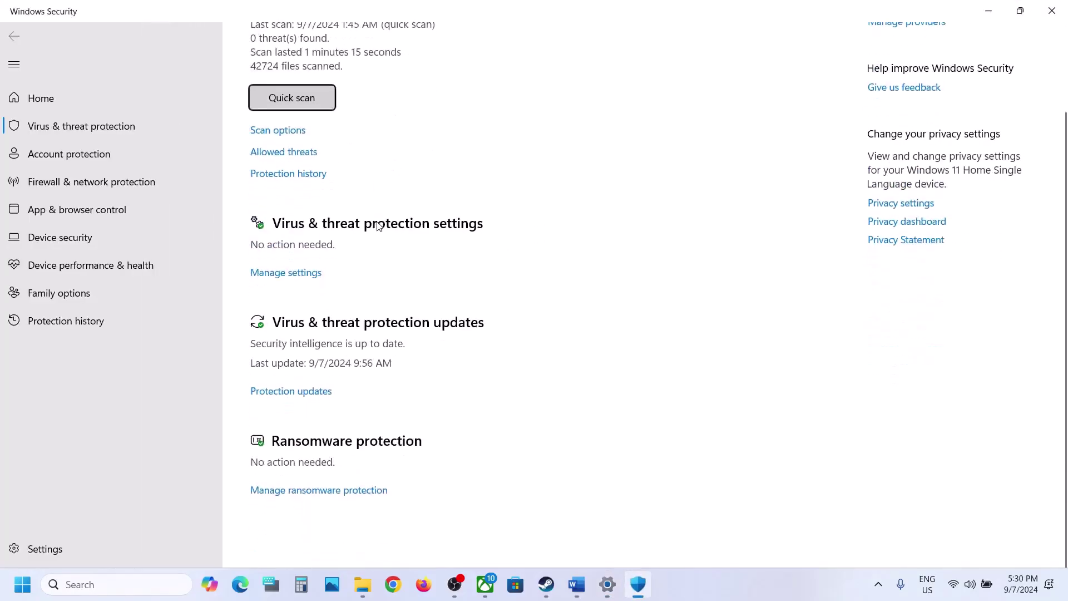
{"action": "left_click", "coordinate": [344, 516]}
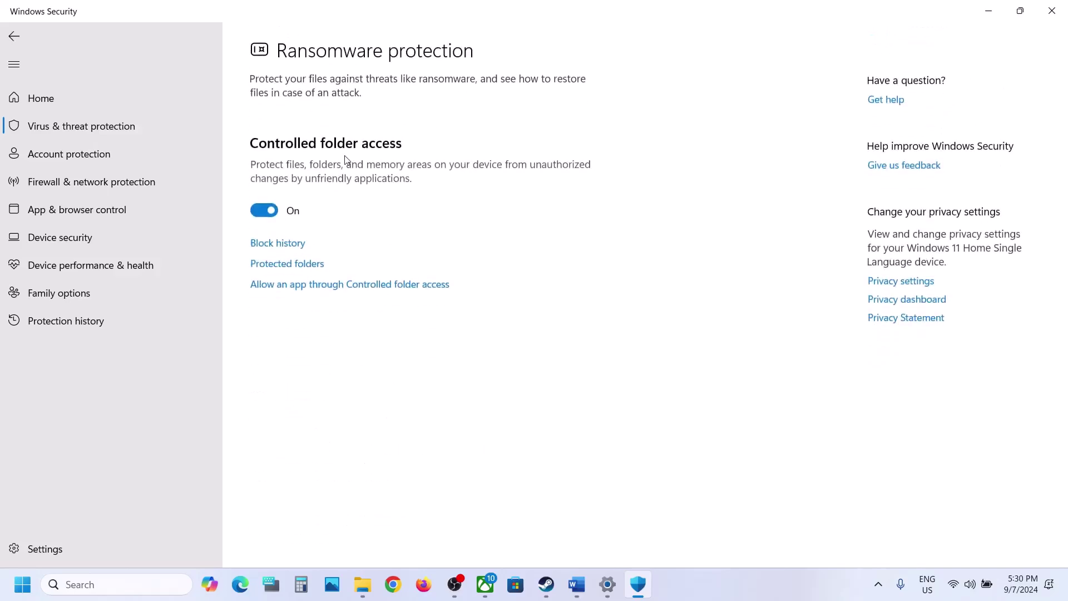
{"action": "left_click", "coordinate": [373, 286]}
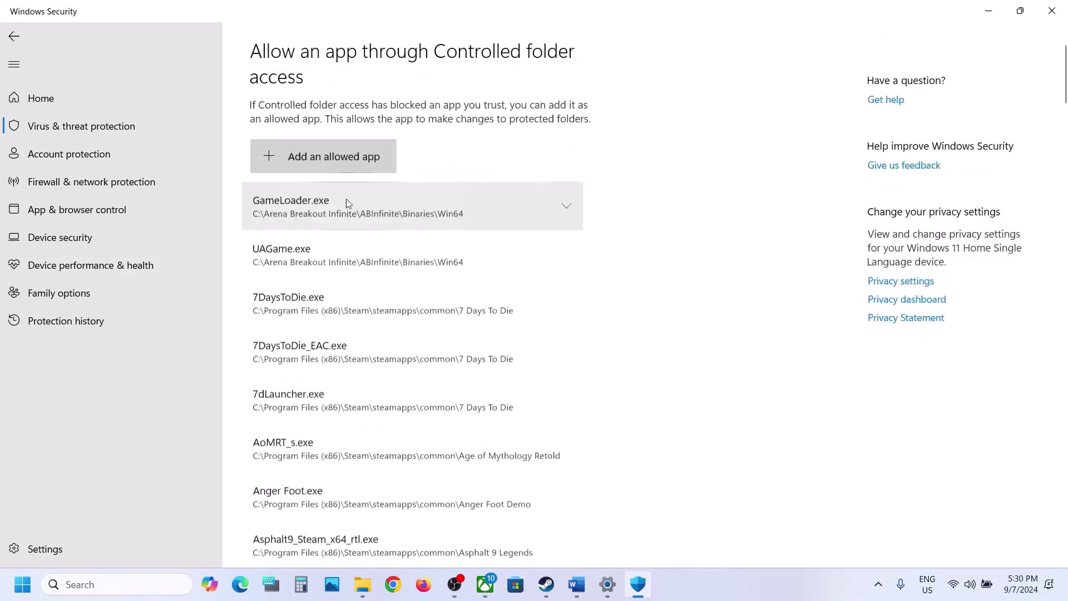
Step: Start adding an allowed app to Controlled folder access and browse to C:\Program Files (x86)\Steam\steamapps\common
{"action": "left_click", "coordinate": [326, 167]}
{"action": "left_click", "coordinate": [316, 210]}
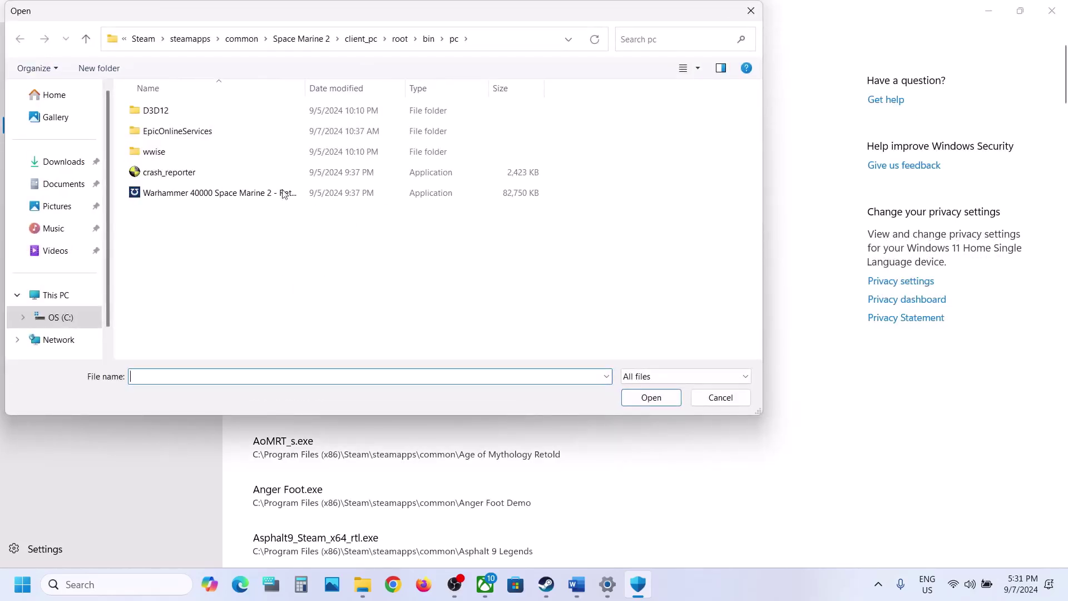
{"action": "left_click", "coordinate": [61, 304]}
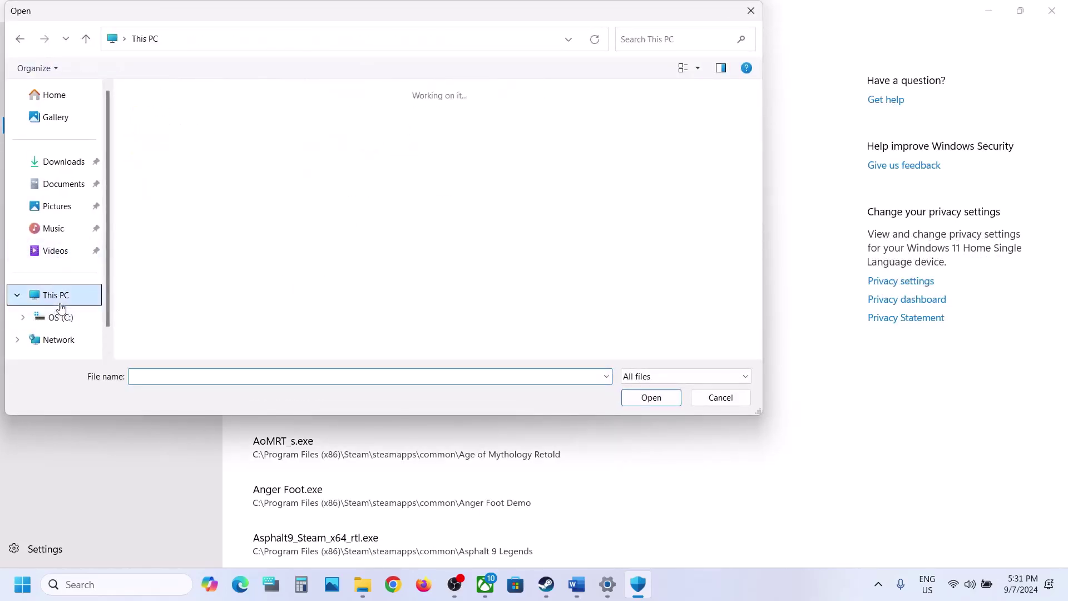
{"action": "double_click", "coordinate": [234, 118]}
{"action": "scroll", "coordinate": [232, 118], "scroll_direction": "down", "scroll_amount": 3}
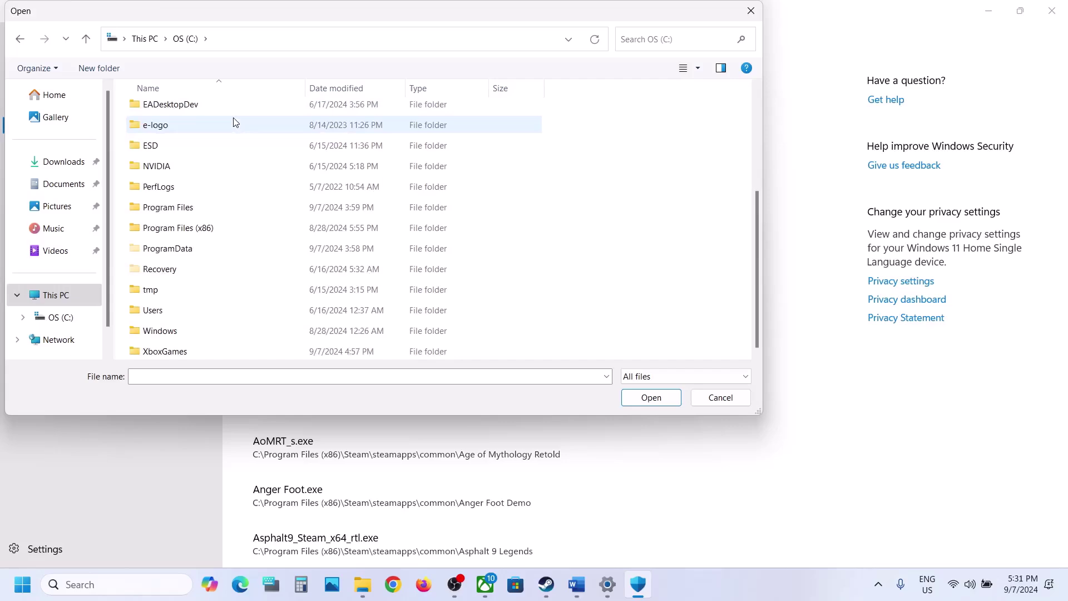
{"action": "double_click", "coordinate": [208, 227]}
{"action": "scroll", "coordinate": [212, 225], "scroll_direction": "down", "scroll_amount": 10}
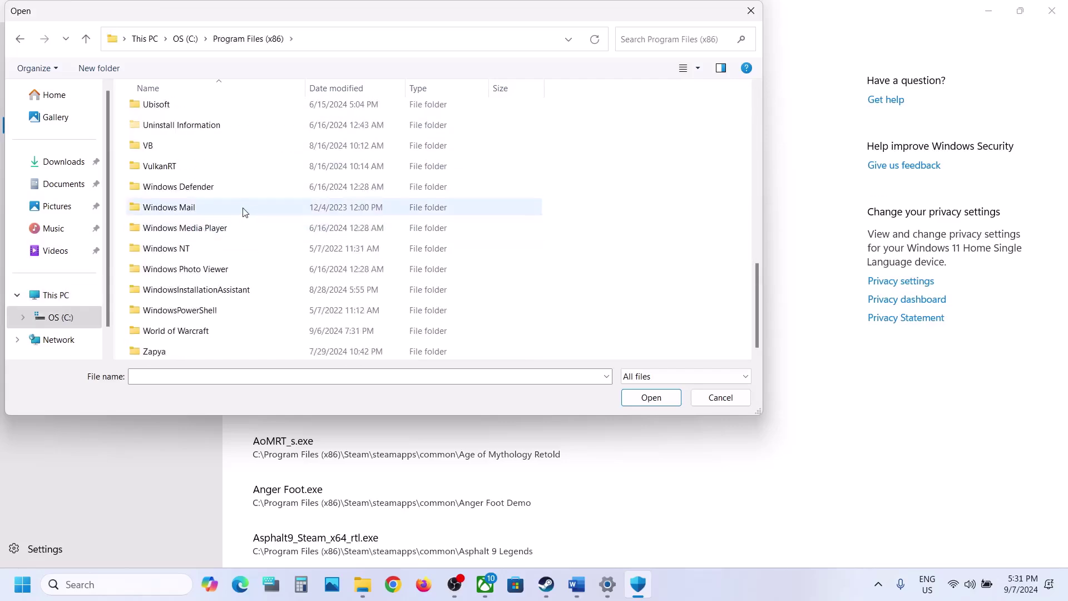
{"action": "scroll", "coordinate": [239, 211], "scroll_direction": "up", "scroll_amount": 2}
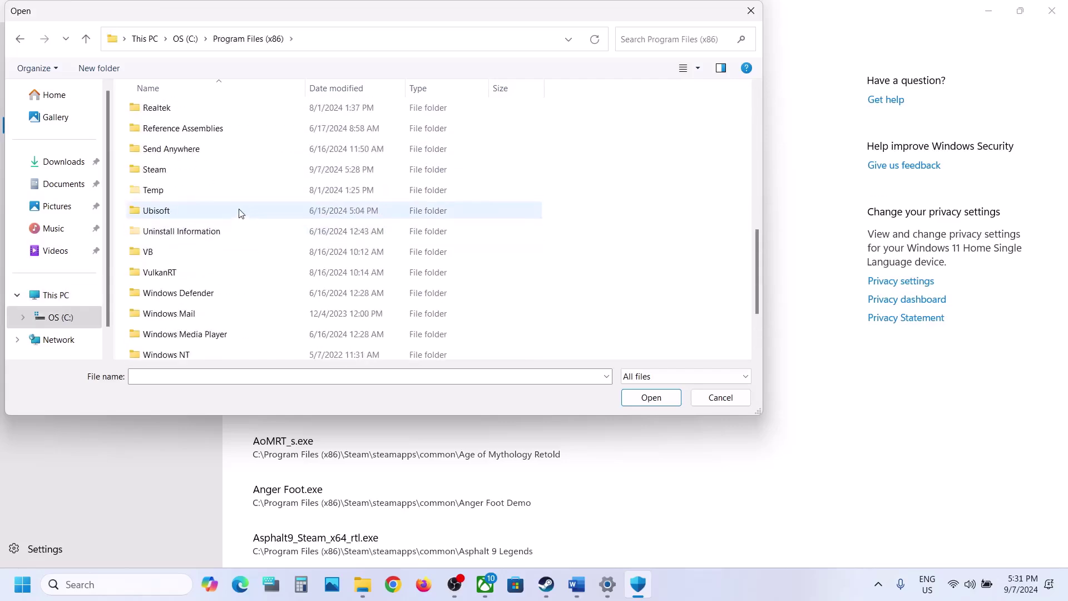
{"action": "double_click", "coordinate": [167, 169]}
{"action": "scroll", "coordinate": [172, 172], "scroll_direction": "down", "scroll_amount": 3}
{"action": "double_click", "coordinate": [159, 246]}
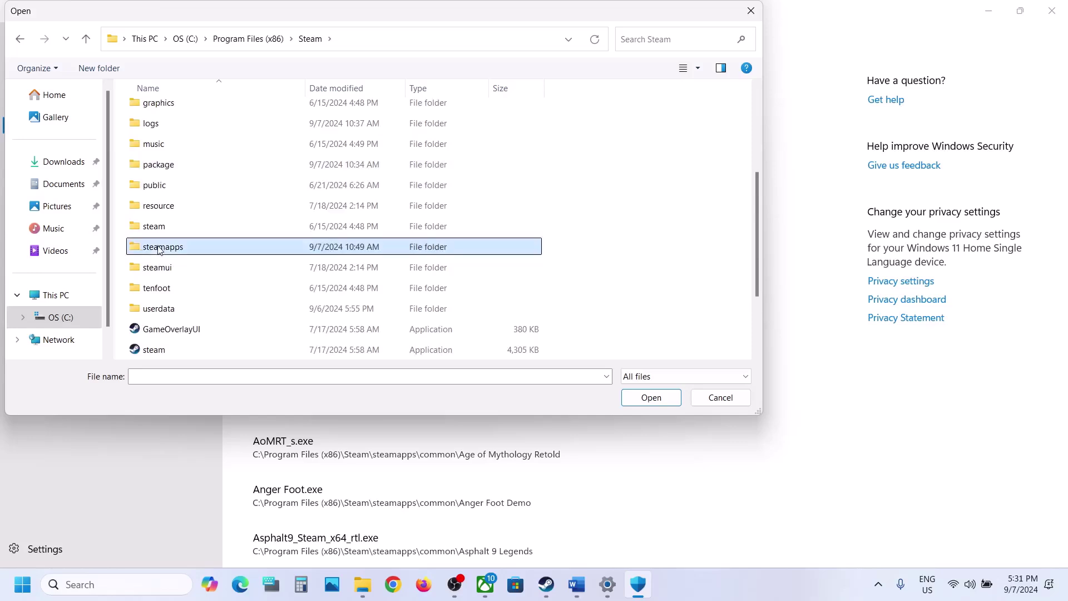
{"action": "double_click", "coordinate": [167, 111]}
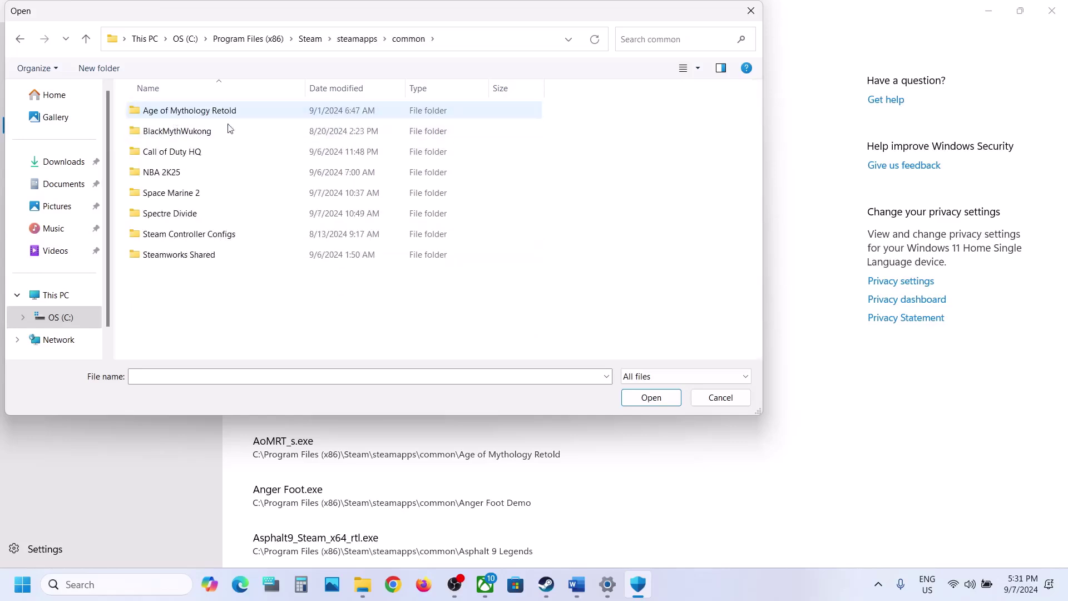
Step: Allow the NBA2K25 application from the NBA 2K25 folder through Controlled folder access
{"action": "double_click", "coordinate": [174, 173]}
{"action": "left_click", "coordinate": [194, 152]}
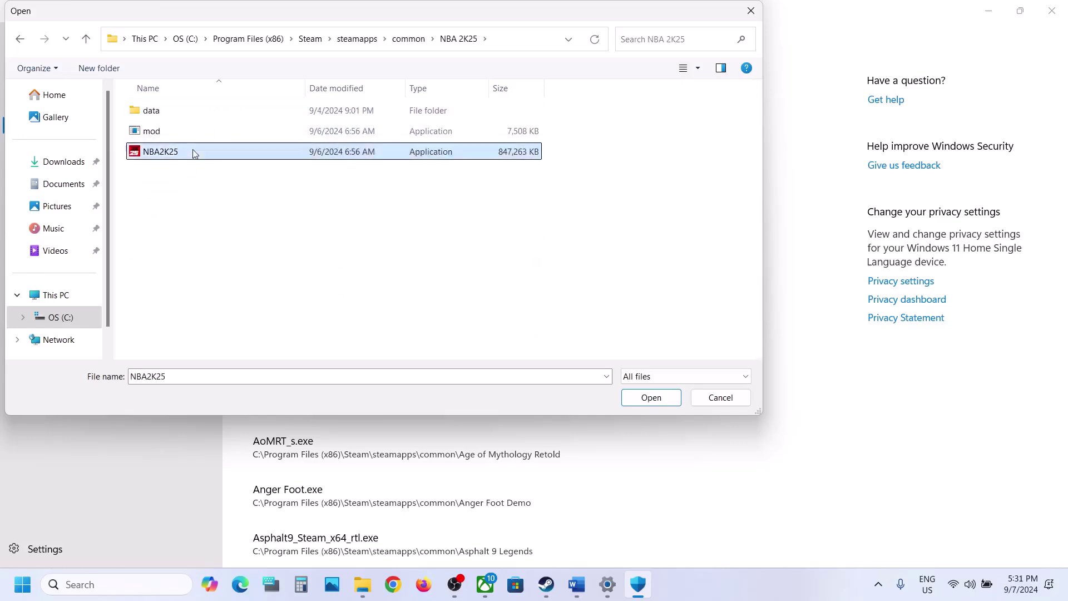
{"action": "left_click", "coordinate": [650, 397]}
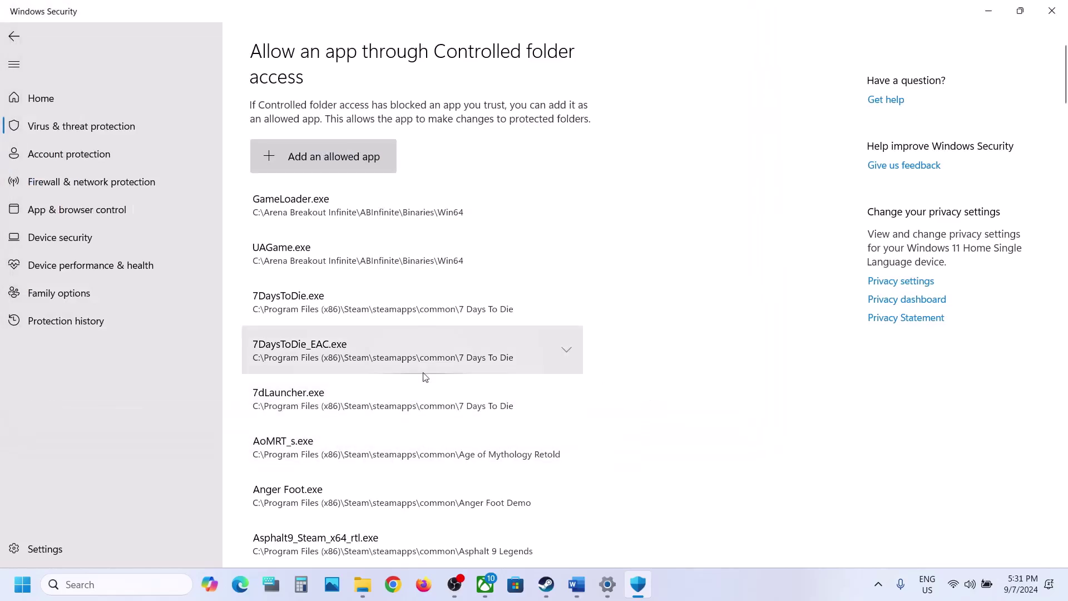
Step: Open the list of apps allowed through Windows Defender Firewall from Control Panel's System and Security section
{"action": "left_click", "coordinate": [124, 586]}
{"action": "type", "text": "control"}
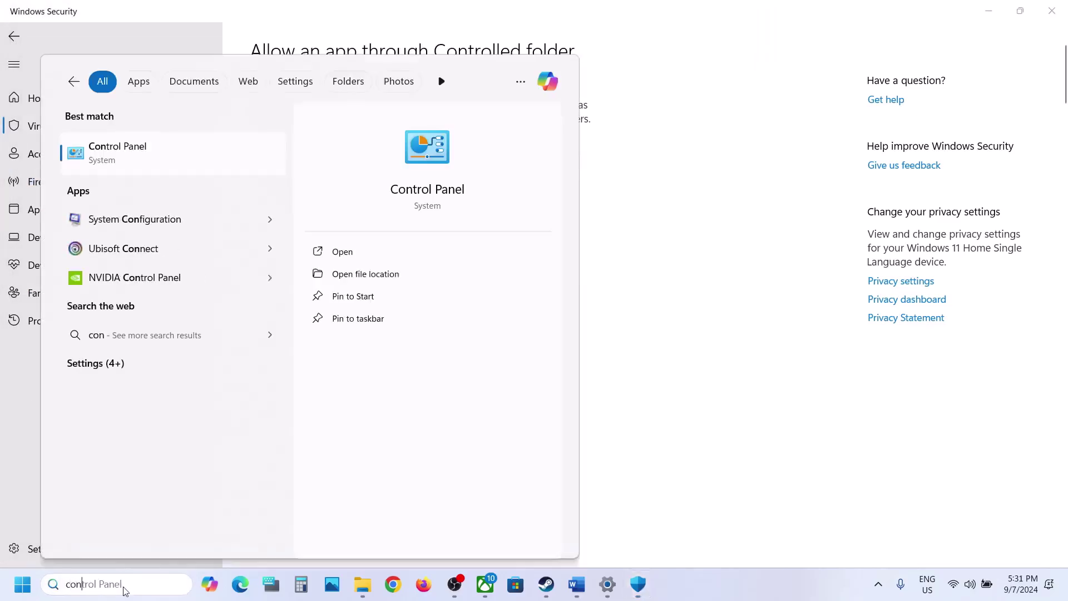
{"action": "key", "text": "Return"}
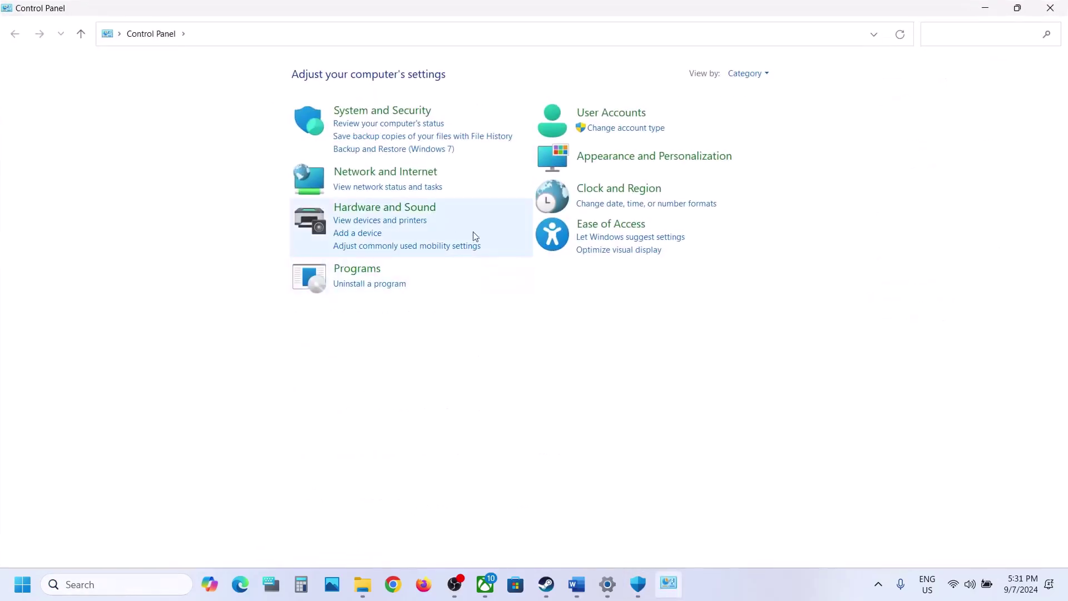
{"action": "left_click", "coordinate": [386, 110]}
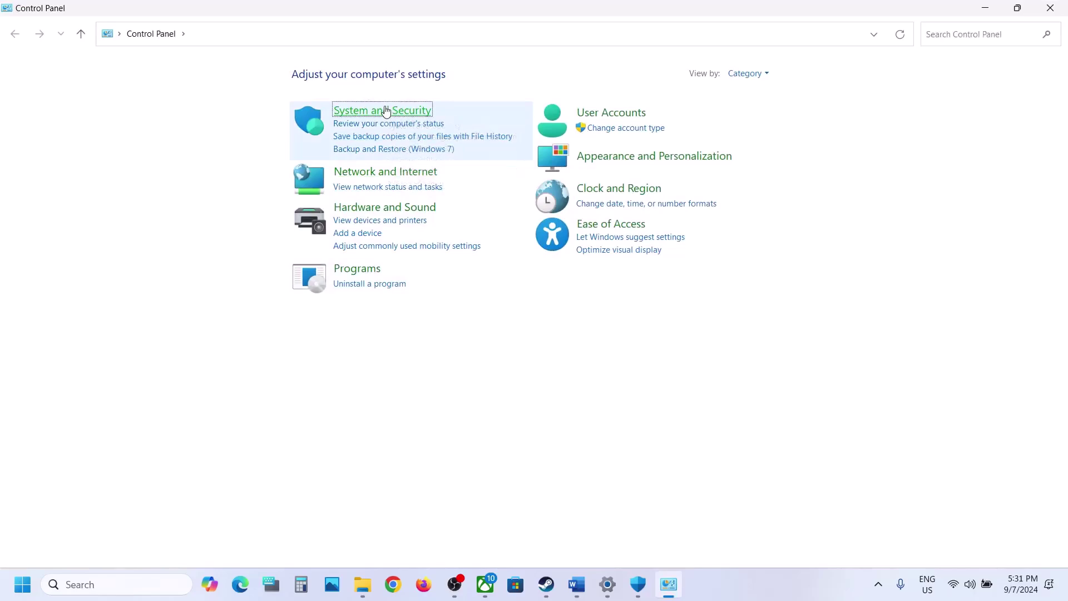
{"action": "left_click", "coordinate": [255, 121]}
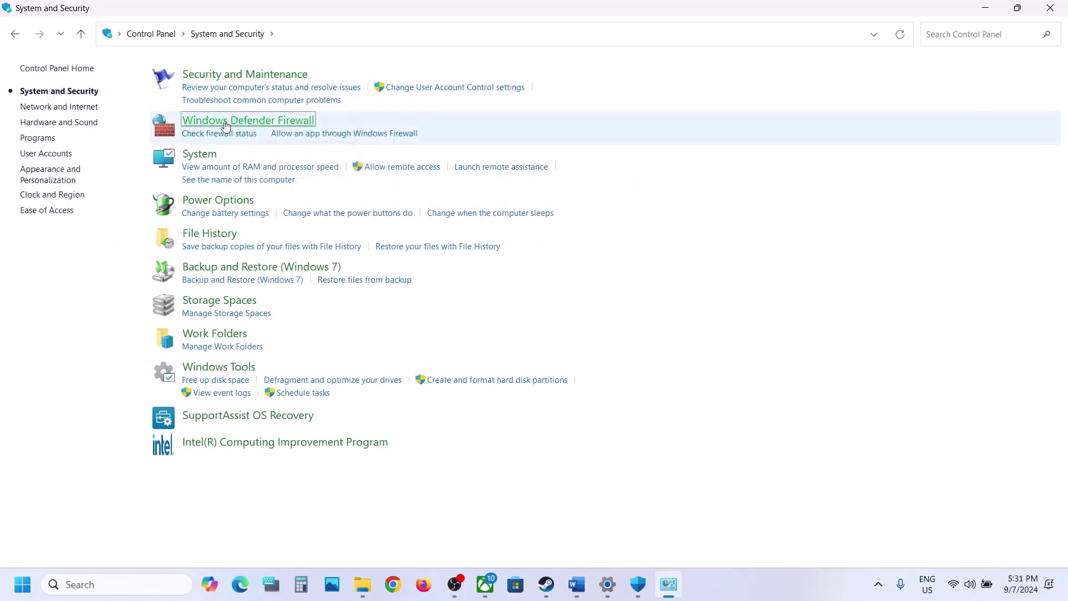
{"action": "left_click", "coordinate": [93, 109]}
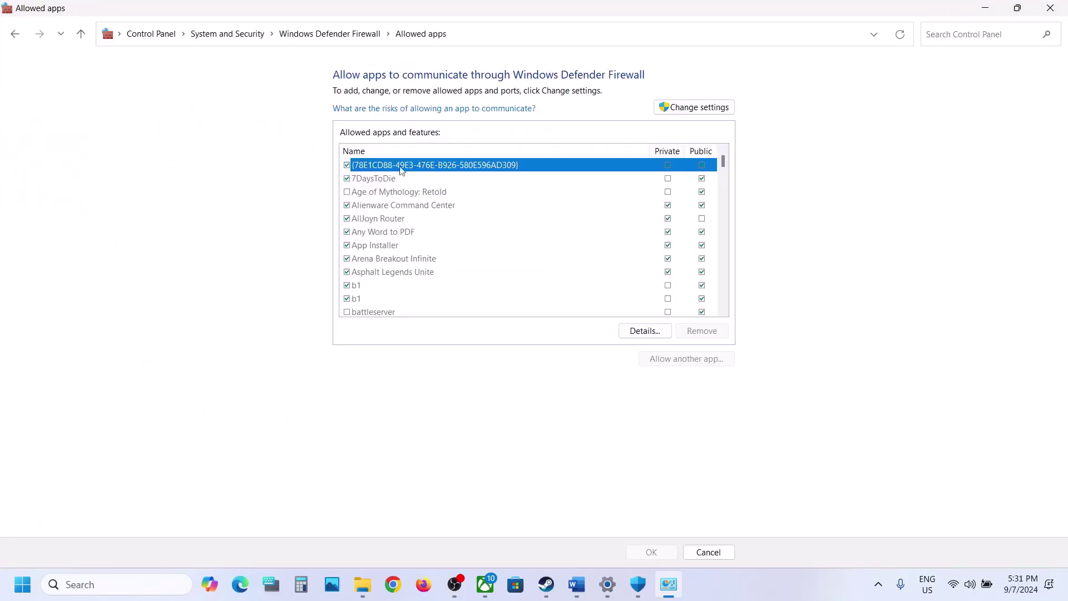
Step: Try to add the NBA2K25 application from Steam's NBA 2K25 folder to the firewall's allowed apps
{"action": "left_click", "coordinate": [705, 106]}
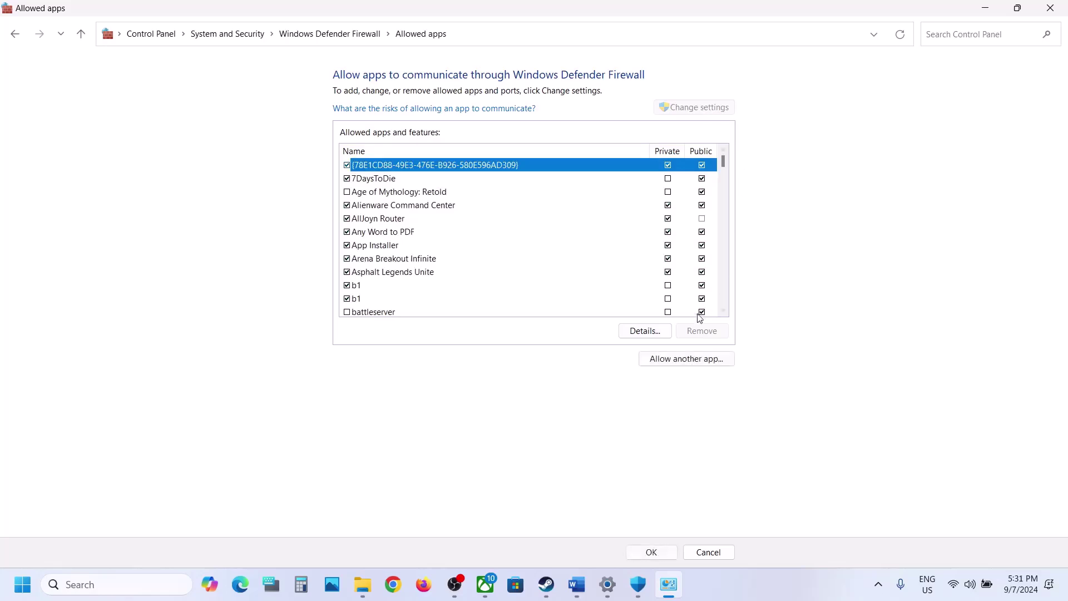
{"action": "left_click", "coordinate": [669, 360]}
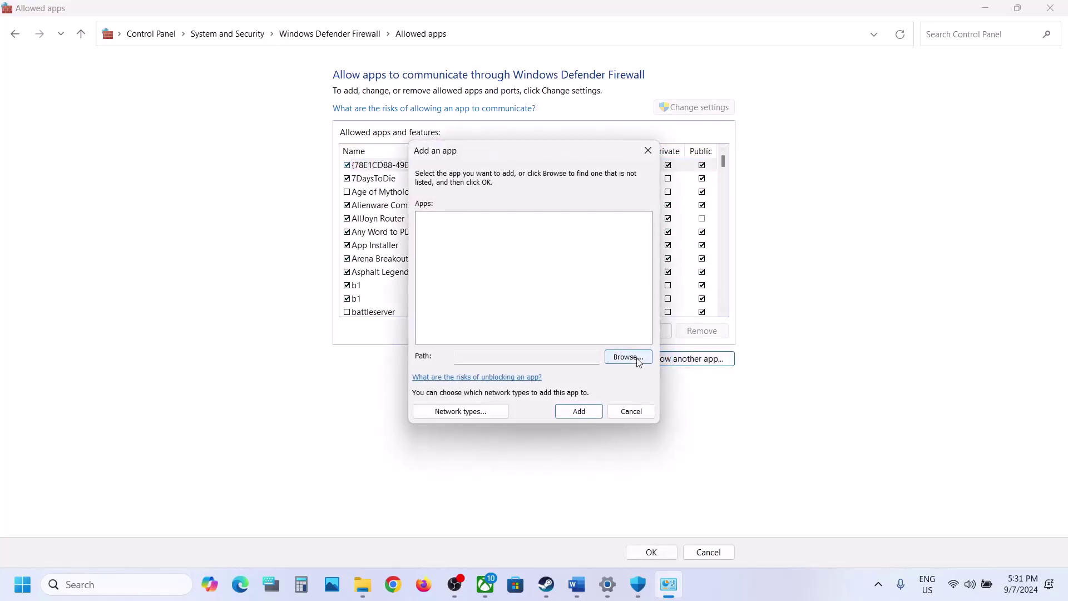
{"action": "left_click", "coordinate": [628, 357]}
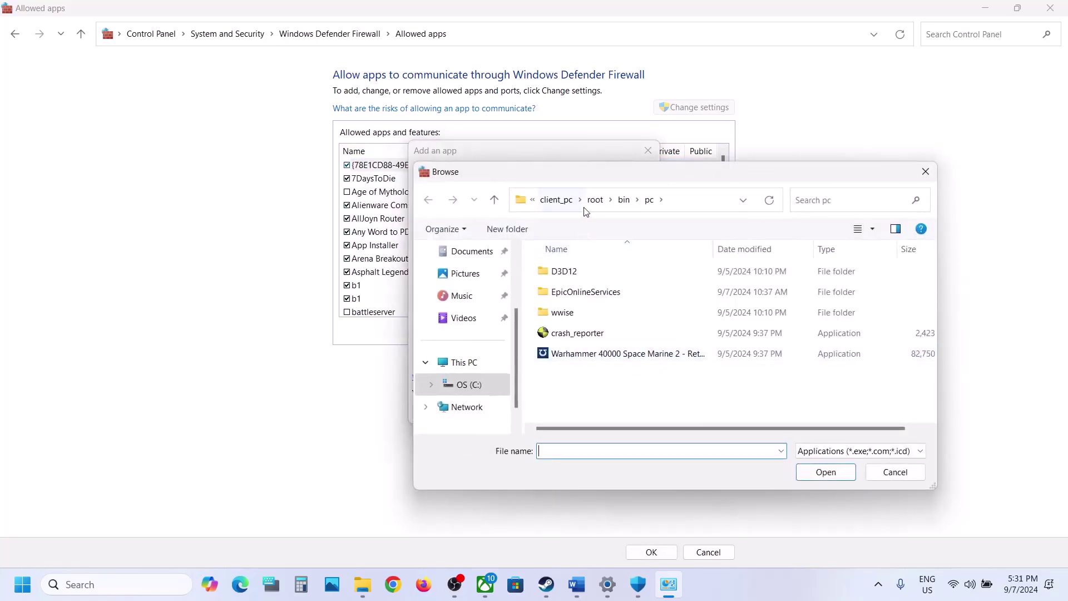
{"action": "left_click", "coordinate": [562, 206]}
{"action": "left_click", "coordinate": [563, 205]}
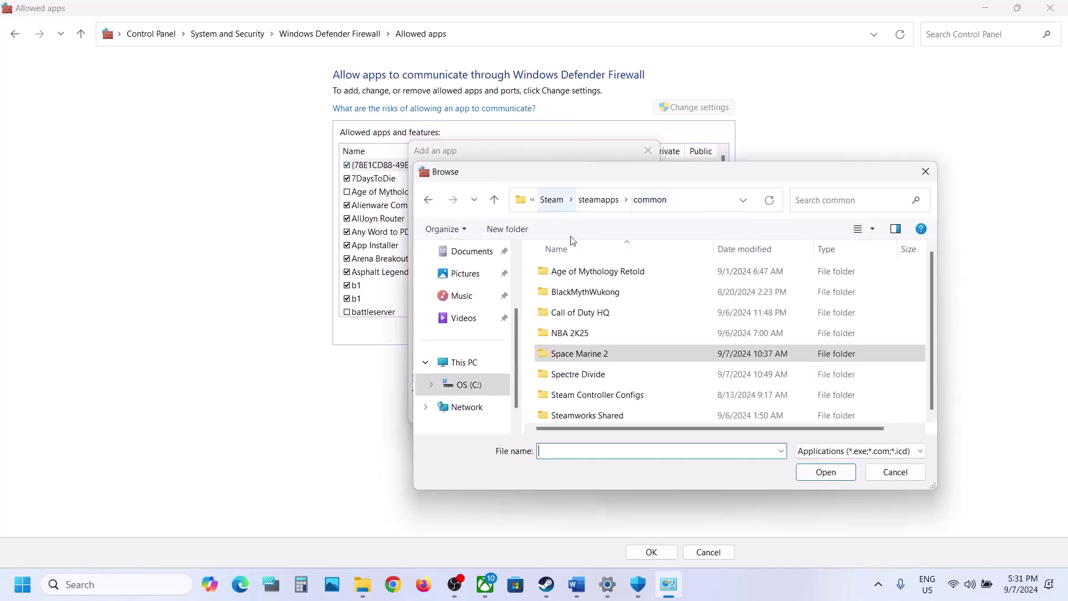
{"action": "double_click", "coordinate": [575, 332]}
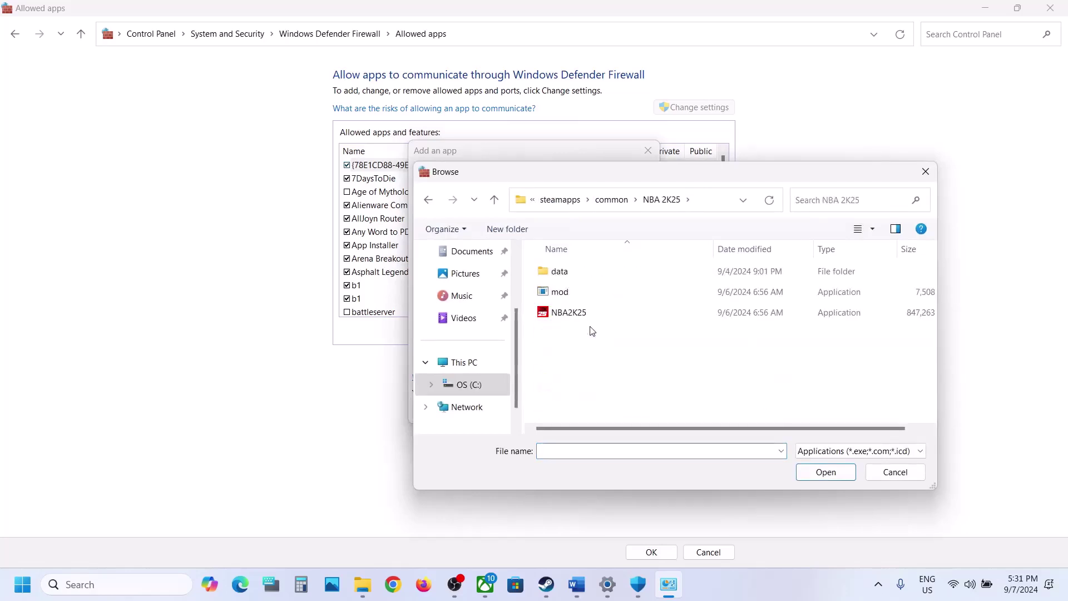
{"action": "left_click", "coordinate": [578, 314]}
{"action": "left_click", "coordinate": [825, 472]}
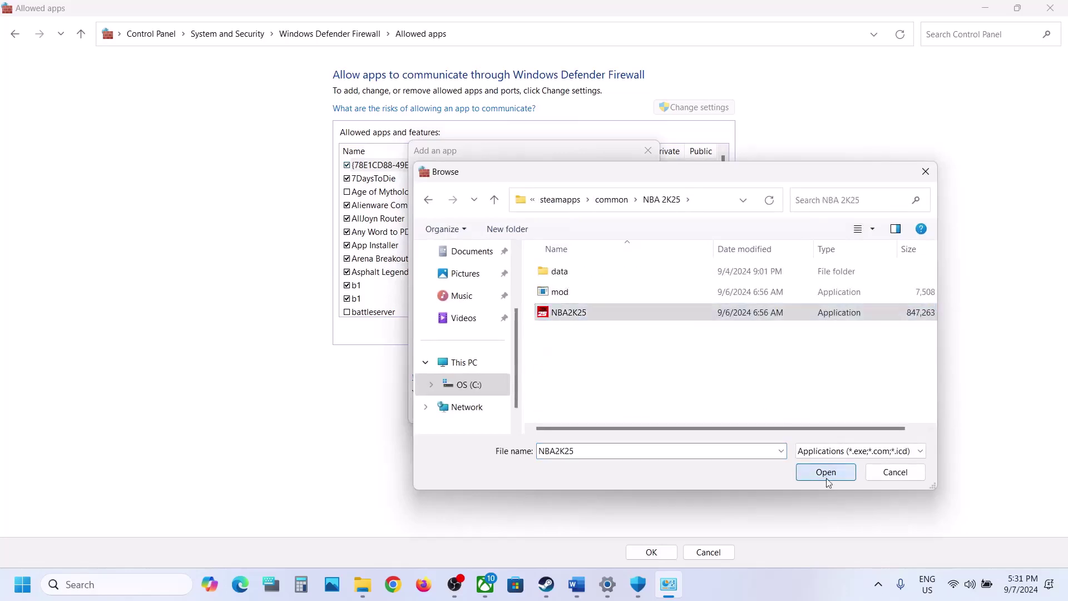
{"action": "left_click", "coordinate": [586, 417]}
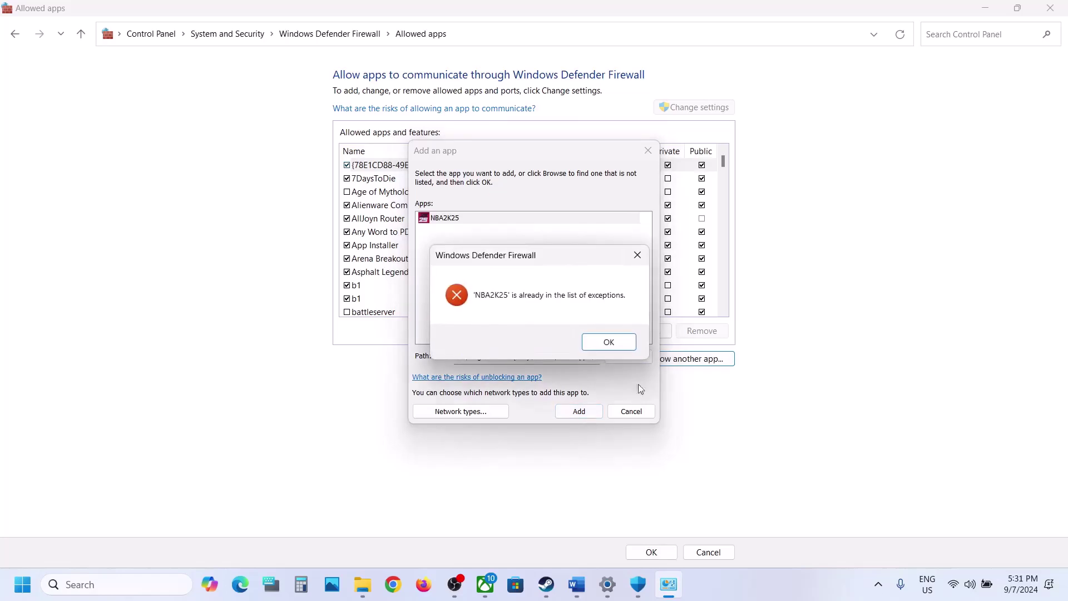
{"action": "left_click", "coordinate": [624, 349]}
{"action": "left_click", "coordinate": [631, 411]}
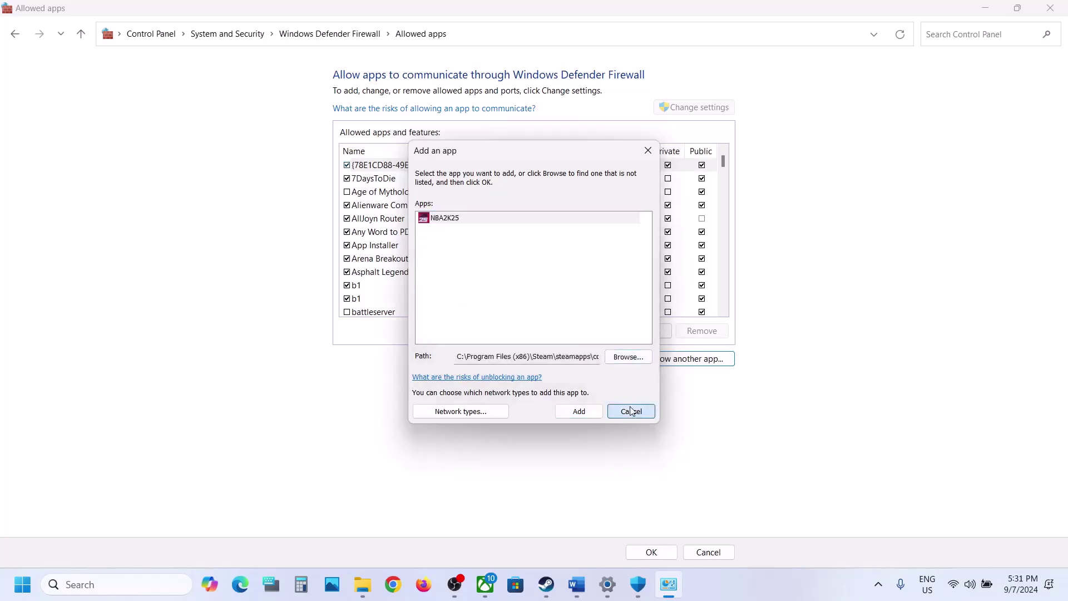
Step: Find the NBA 2K25 entry in the firewall's allowed apps list and check its Private and Public permissions
{"action": "left_click", "coordinate": [498, 315]}
{"action": "key", "text": "n"}
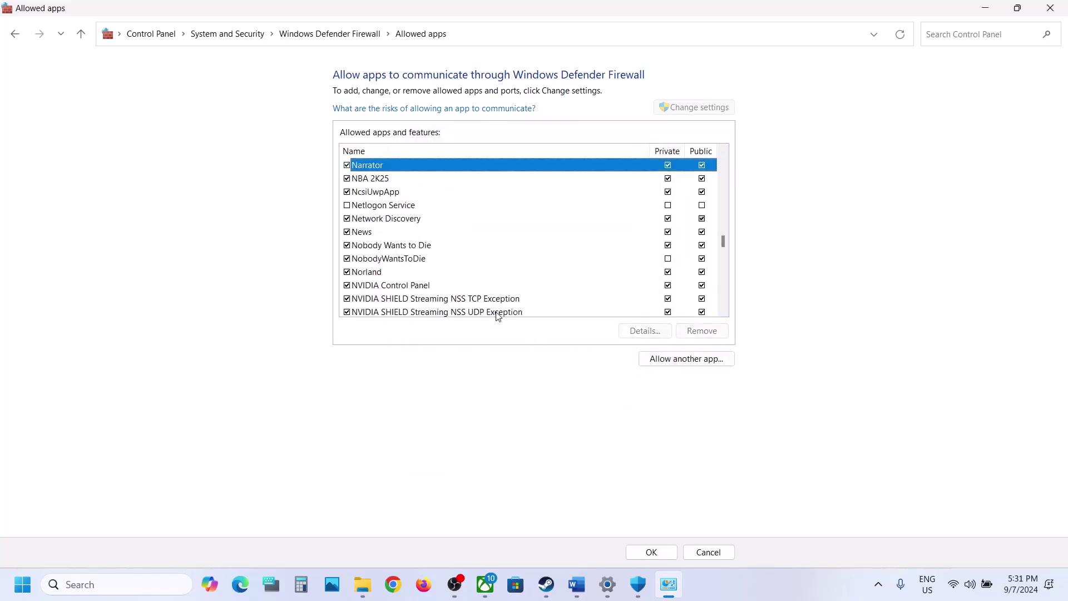
{"action": "left_click", "coordinate": [392, 179]}
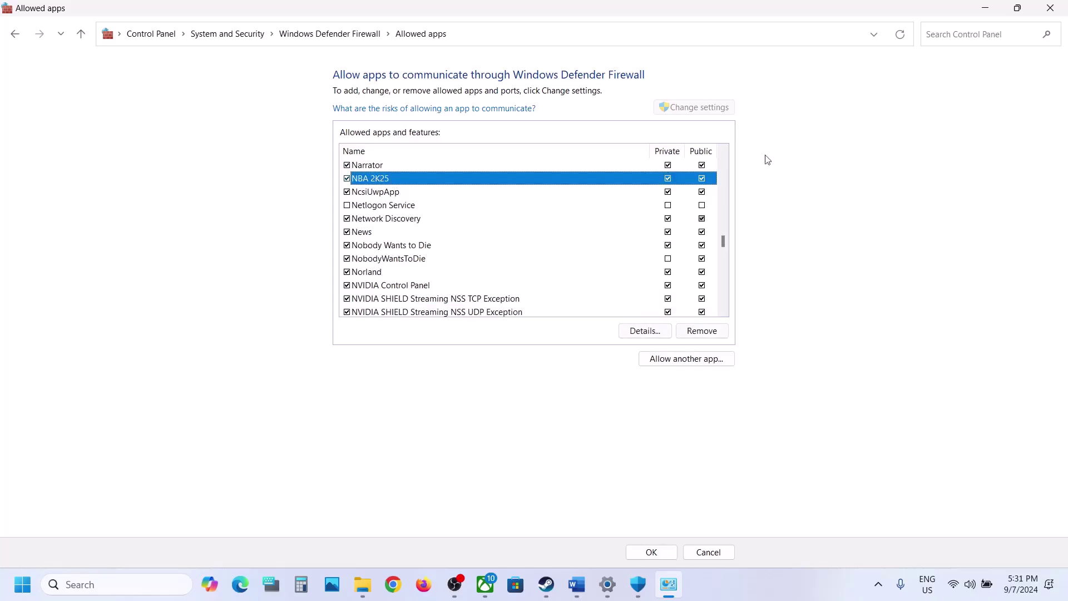
Step: Close Control Panel, Windows Security and Settings, and highlight the Step 6 refresh rate and Video Settings text in the Word document
{"action": "left_click", "coordinate": [1055, 8]}
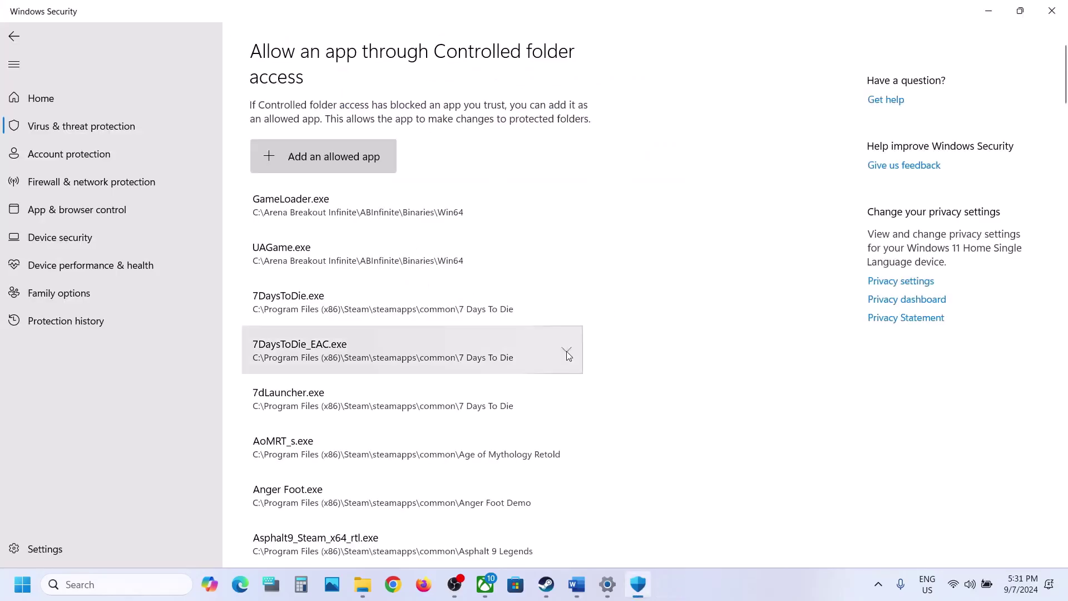
{"action": "left_click", "coordinate": [1064, 5]}
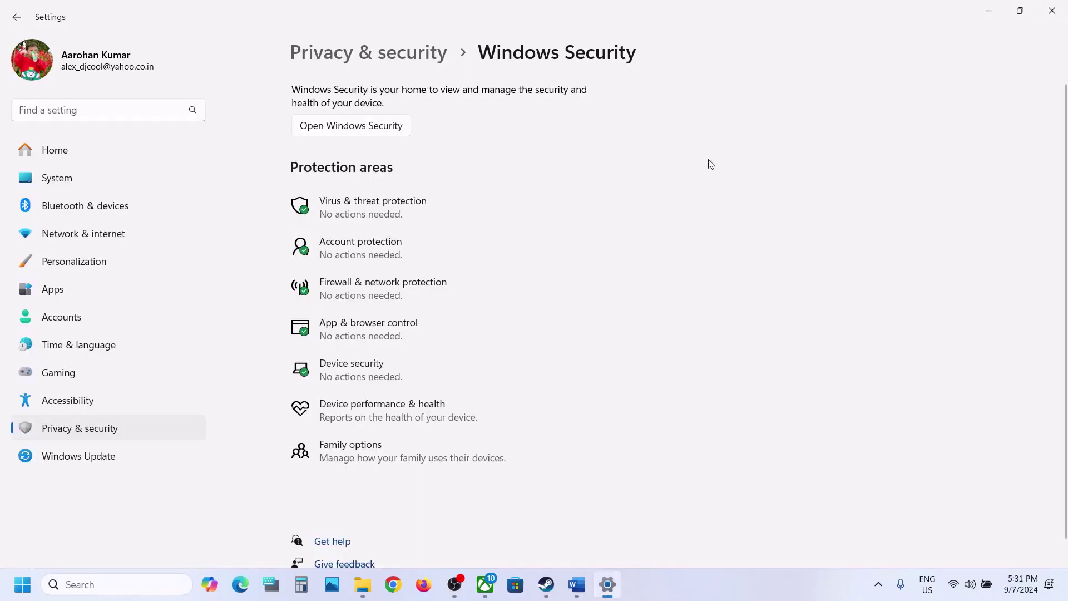
{"action": "left_click", "coordinate": [1059, 14]}
{"action": "scroll", "coordinate": [462, 289], "scroll_direction": "down", "scroll_amount": 5}
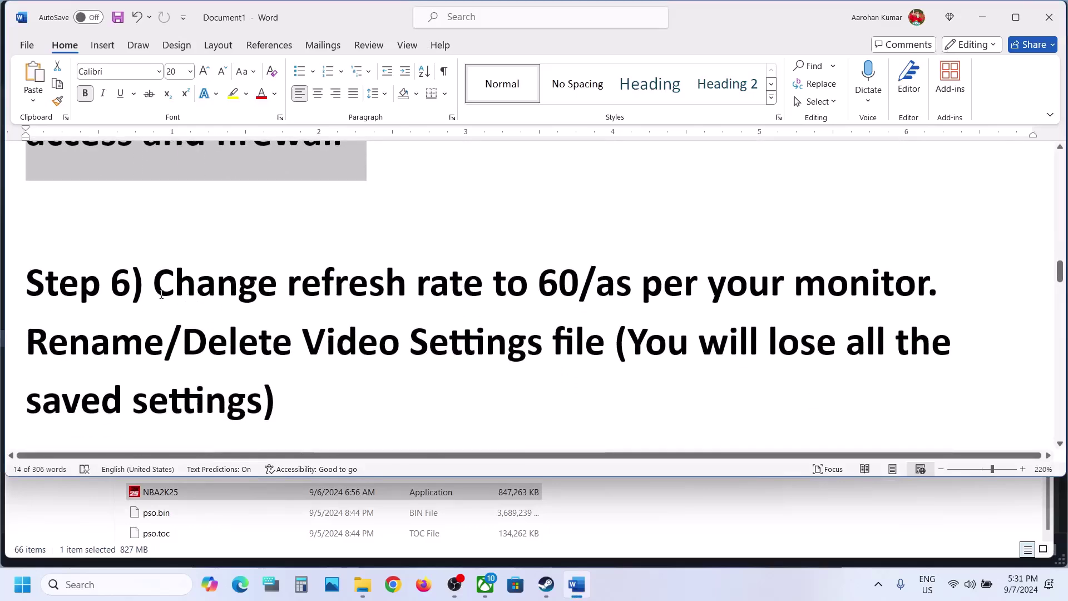
{"action": "left_click_drag", "start_coordinate": [162, 295], "coordinate": [579, 286]}
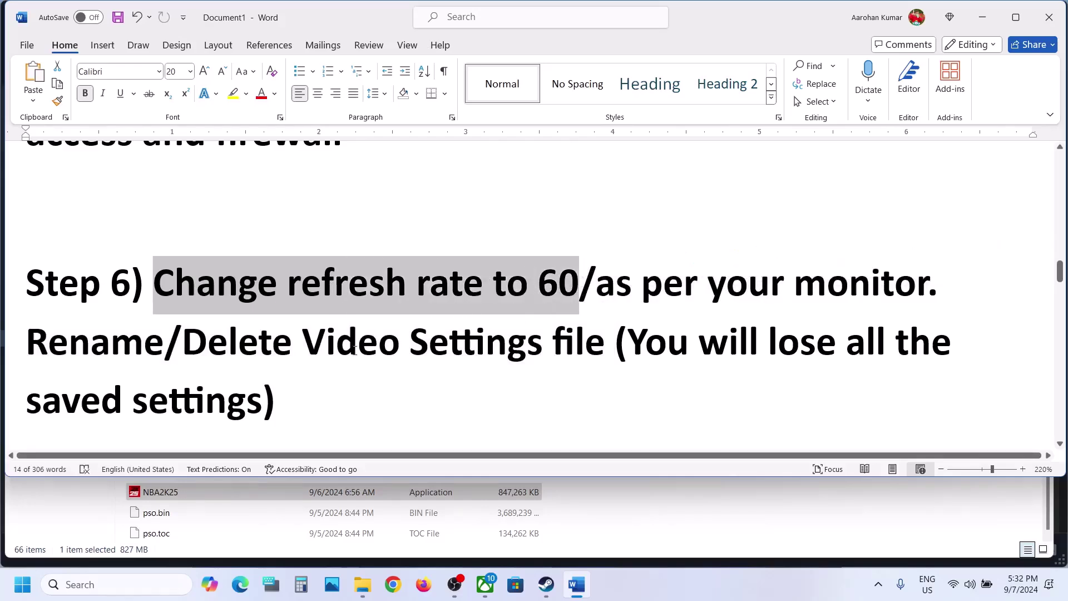
{"action": "left_click_drag", "start_coordinate": [330, 352], "coordinate": [451, 362]}
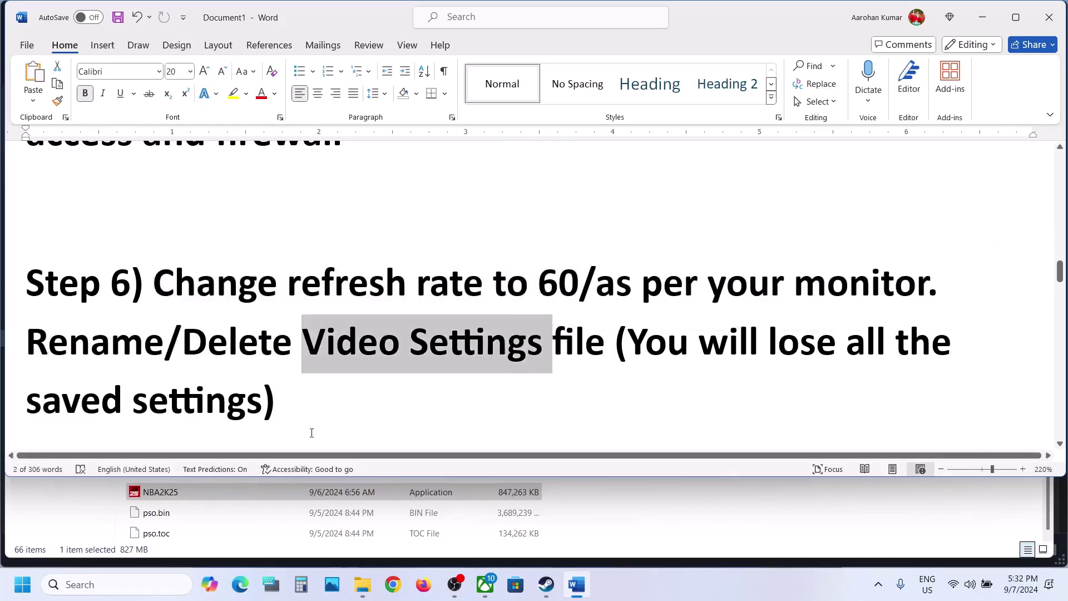
Step: Open a new File Explorer window and browse to the user's profile folder under Users on the C: drive
{"action": "right_click", "coordinate": [362, 584]}
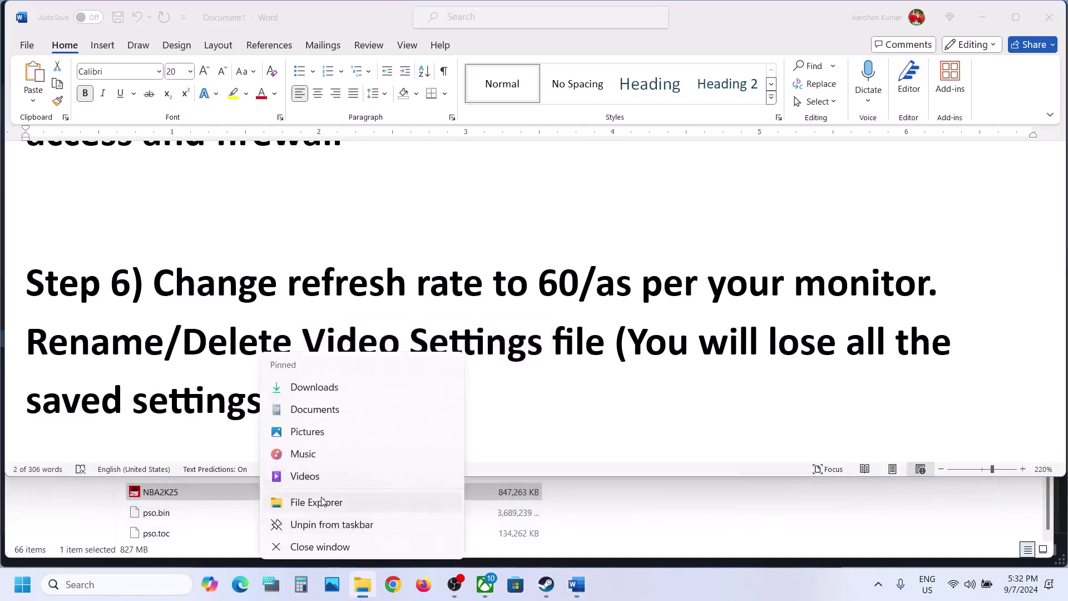
{"action": "left_click", "coordinate": [321, 501]}
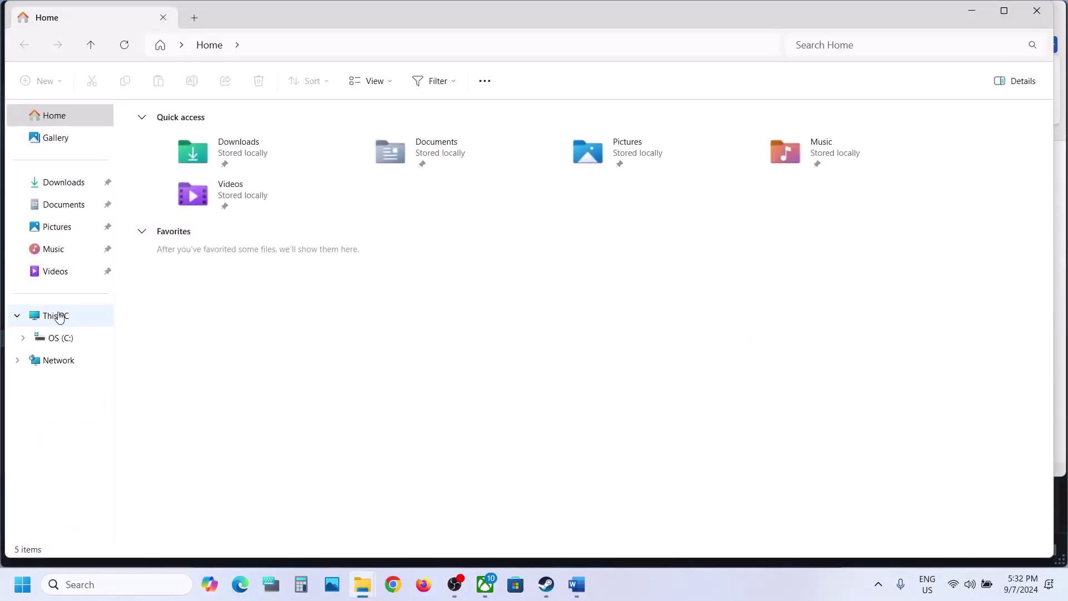
{"action": "left_click", "coordinate": [59, 317]}
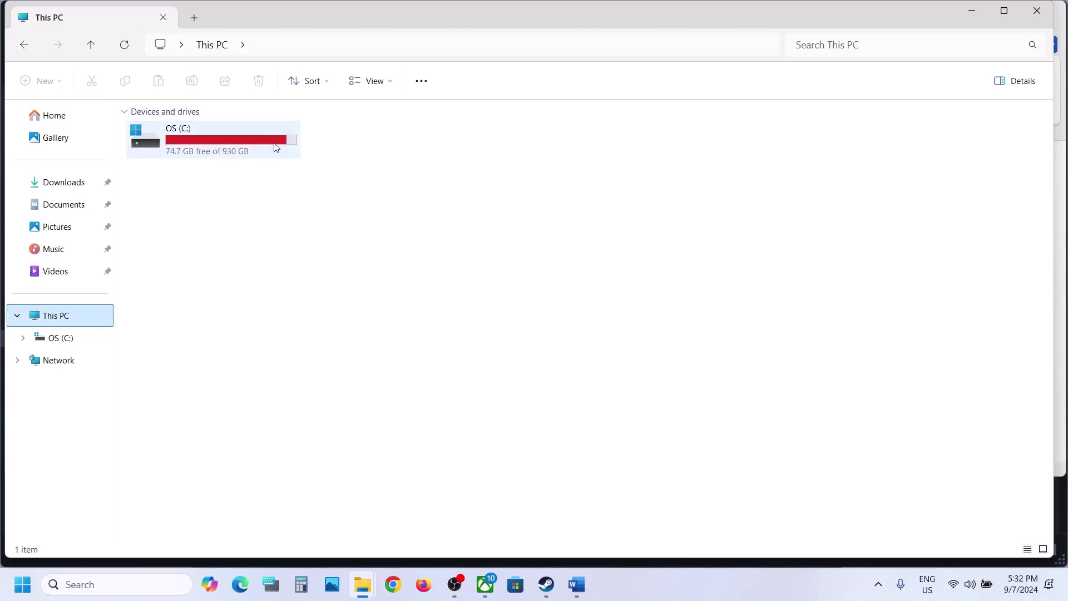
{"action": "double_click", "coordinate": [252, 144]}
{"action": "scroll", "coordinate": [198, 302], "scroll_direction": "down", "scroll_amount": 2}
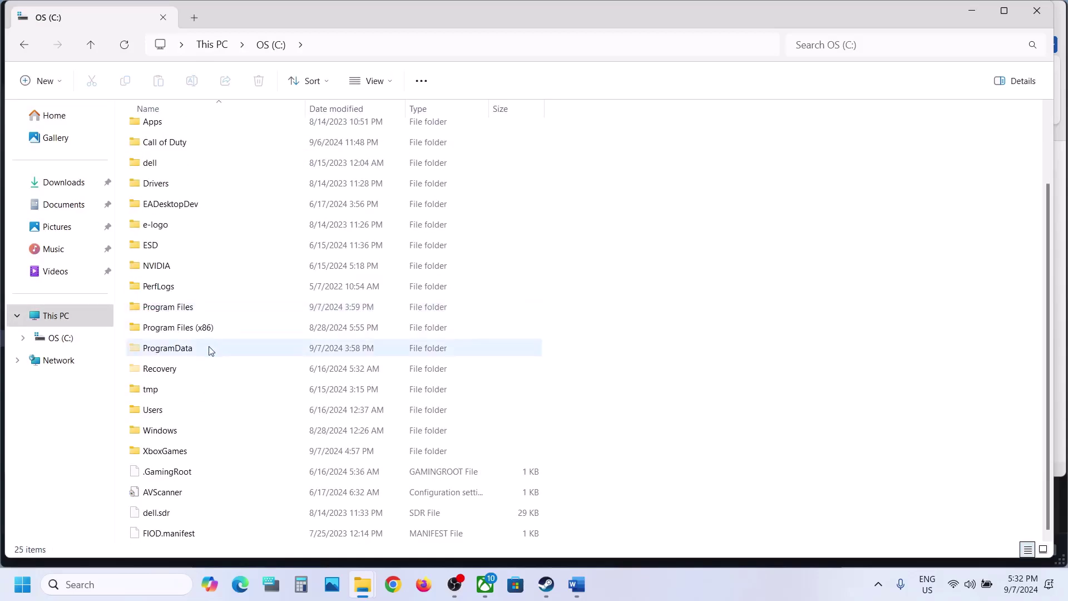
{"action": "double_click", "coordinate": [161, 414]}
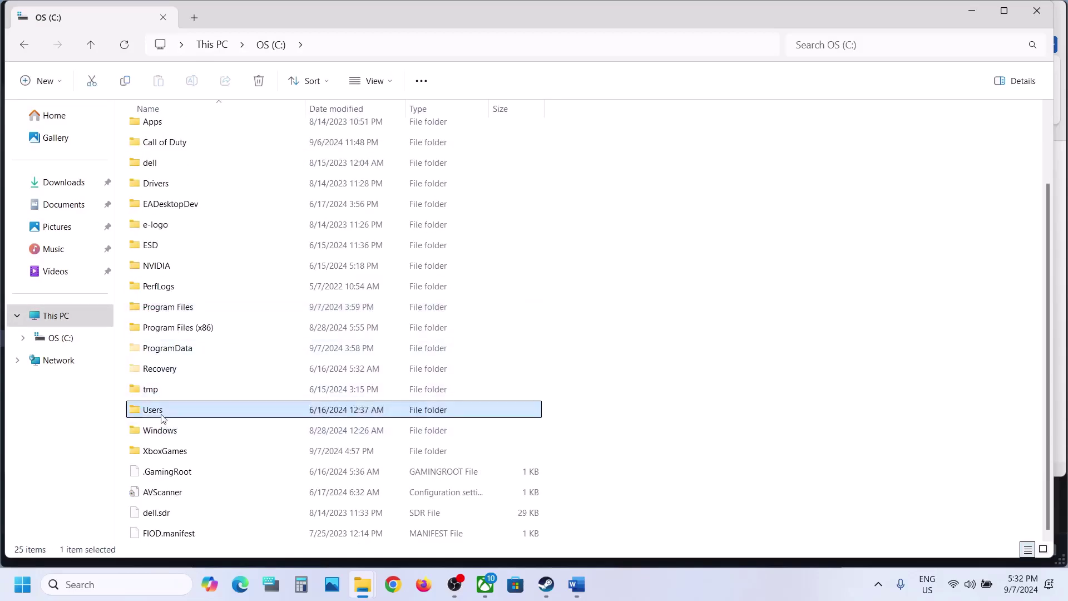
{"action": "double_click", "coordinate": [176, 134]}
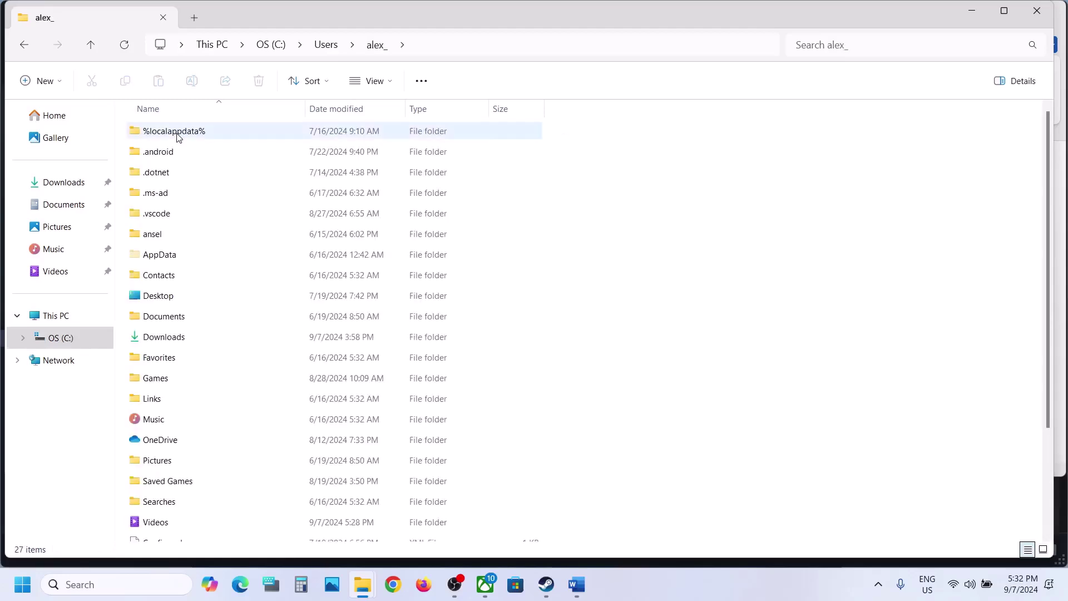
Step: Check whether File Explorer is set to show hidden items, as needed for the AppData folder
{"action": "left_click", "coordinate": [155, 252]}
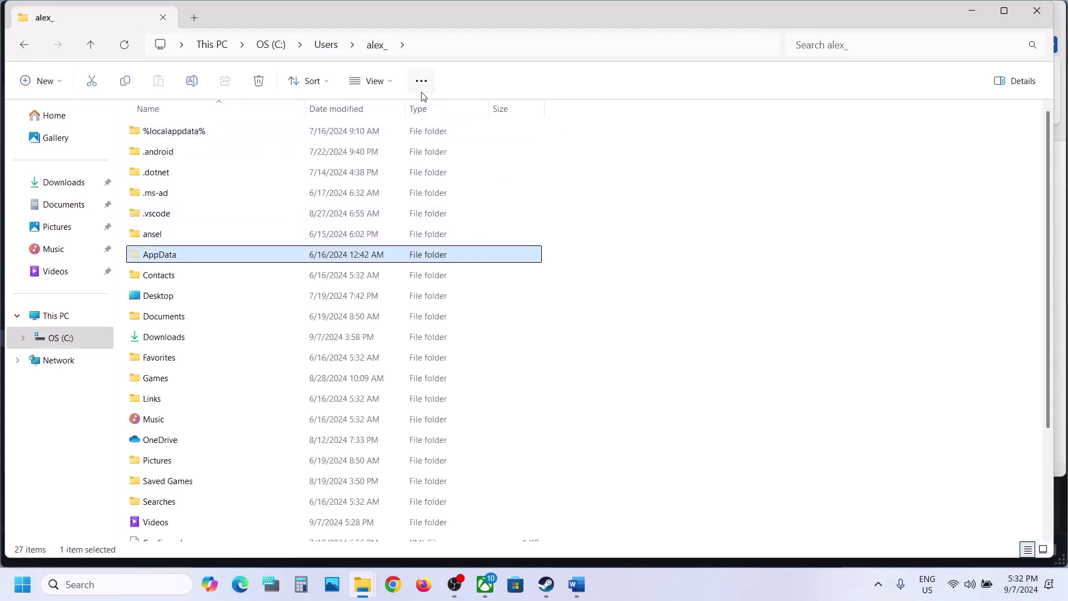
{"action": "left_click", "coordinate": [394, 84]}
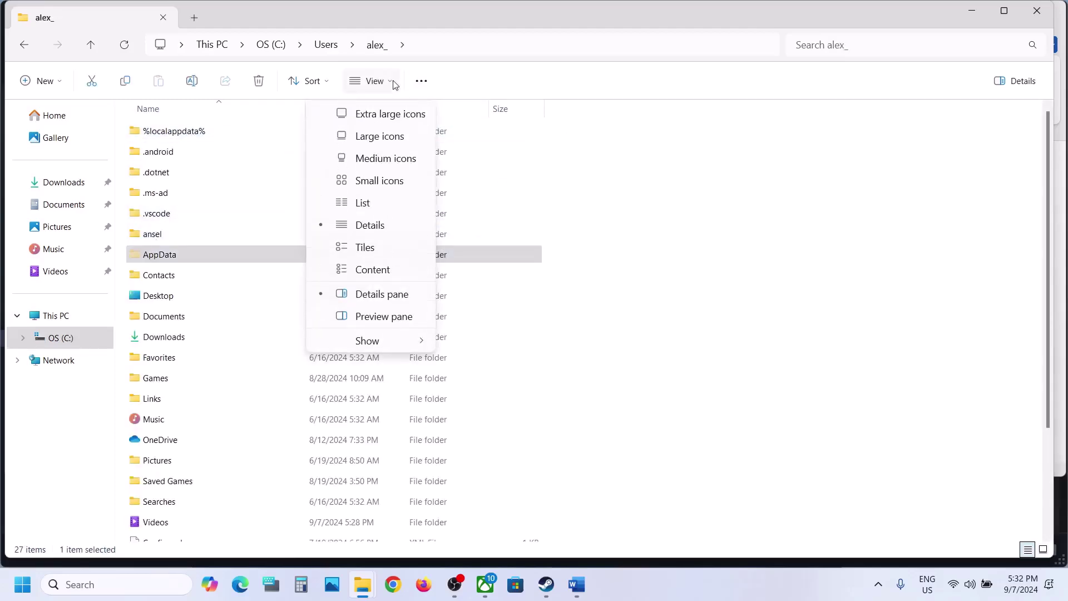
{"action": "mouse_move", "coordinate": [380, 345]}
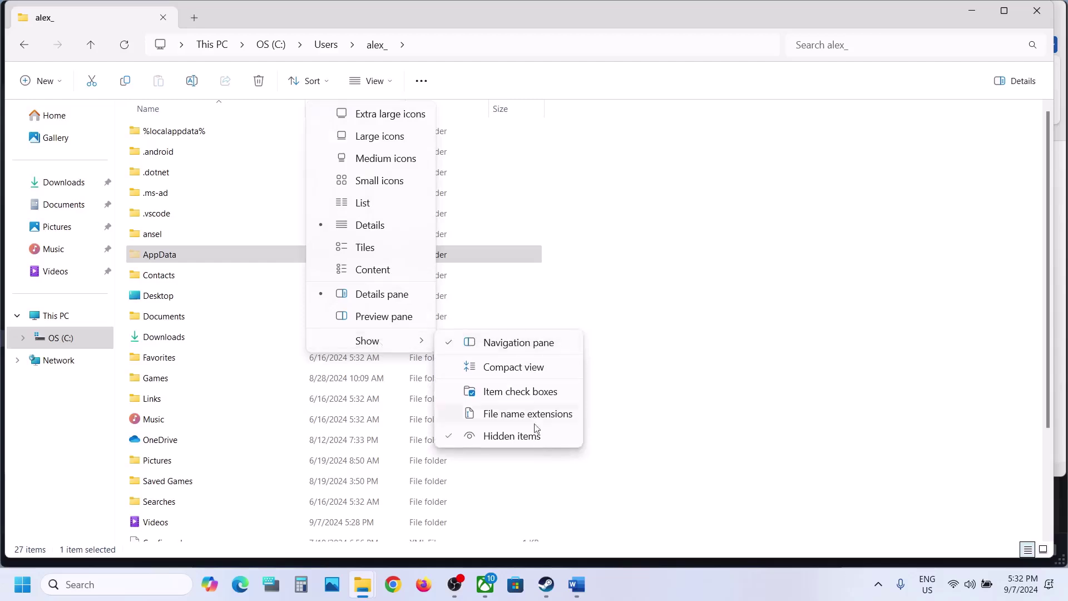
Step: Open the NBA 2K25 folder inside 2K Sports under AppData's Local folder
{"action": "double_click", "coordinate": [196, 259]}
{"action": "double_click", "coordinate": [158, 131]}
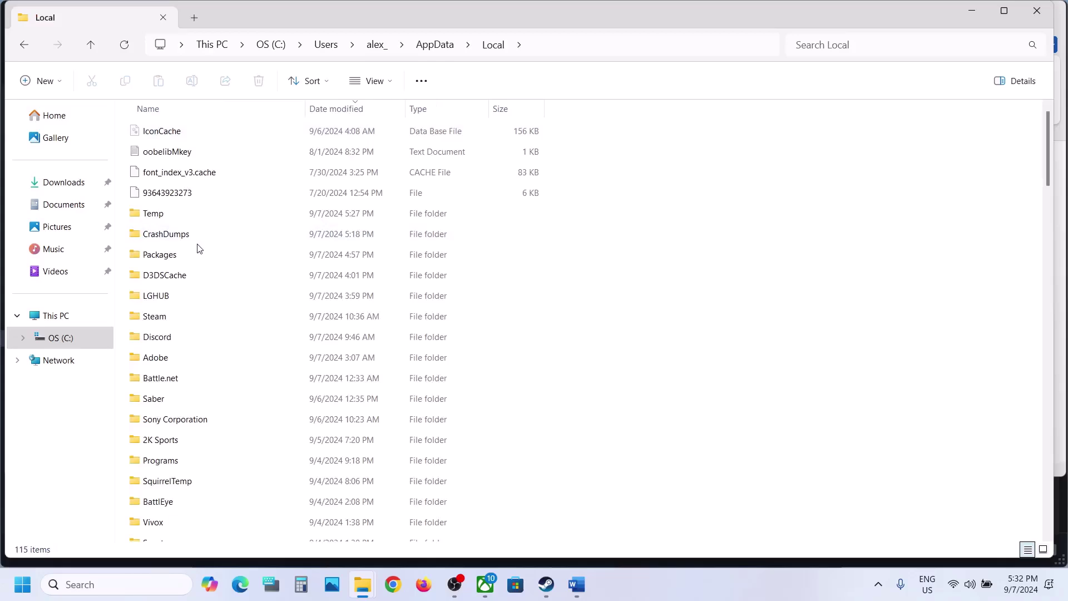
{"action": "left_click", "coordinate": [162, 443]}
{"action": "double_click", "coordinate": [173, 445]}
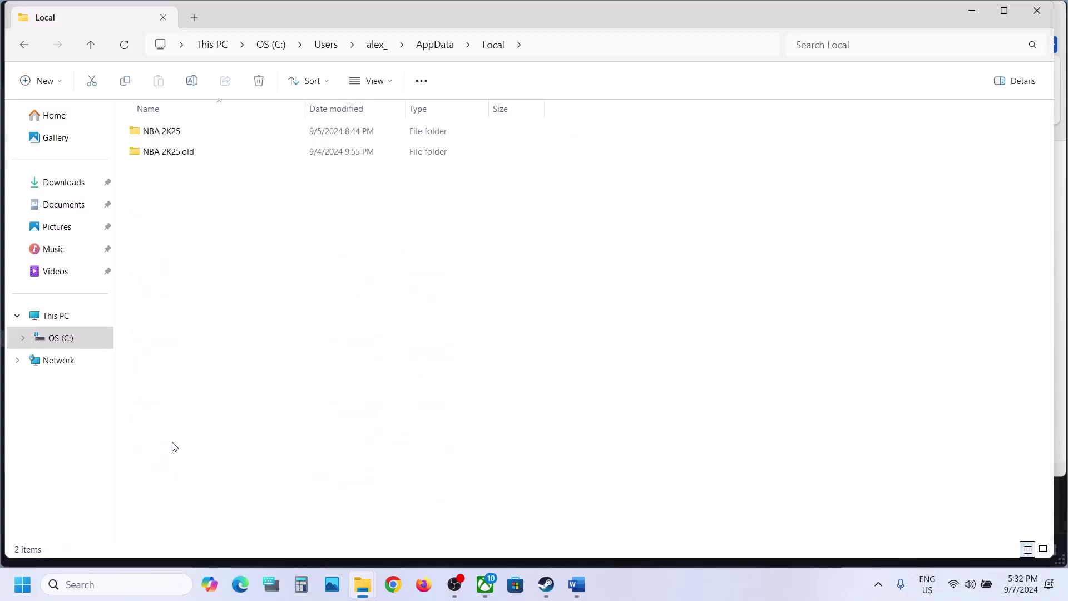
{"action": "left_click", "coordinate": [172, 136]}
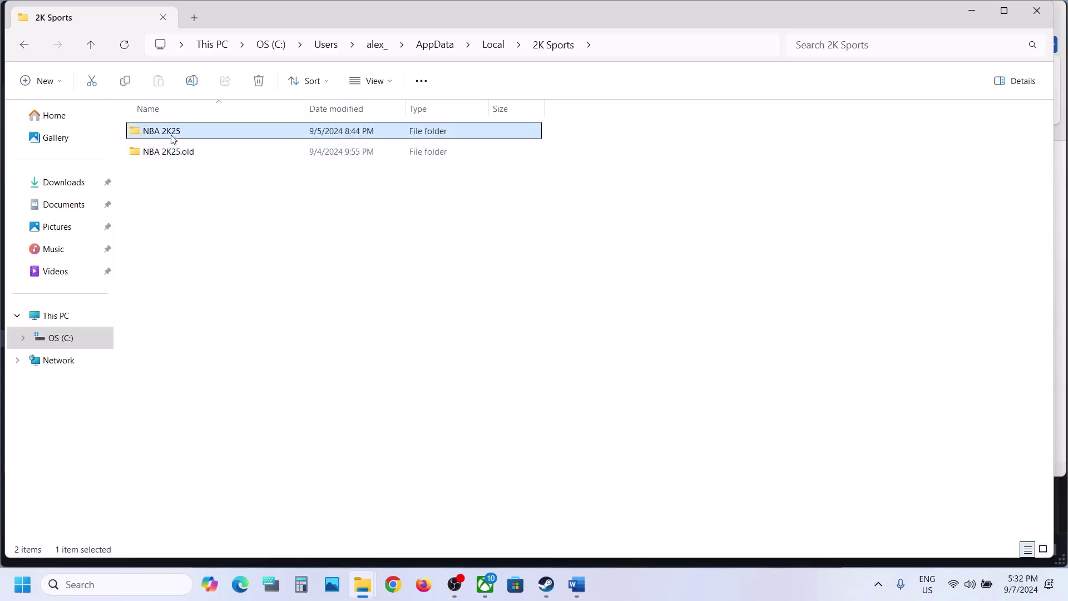
{"action": "double_click", "coordinate": [173, 136]}
Step: Open the VideoSettings CFG file in Notepad and set its REFRESHRATE to 60
{"action": "left_click", "coordinate": [173, 139]}
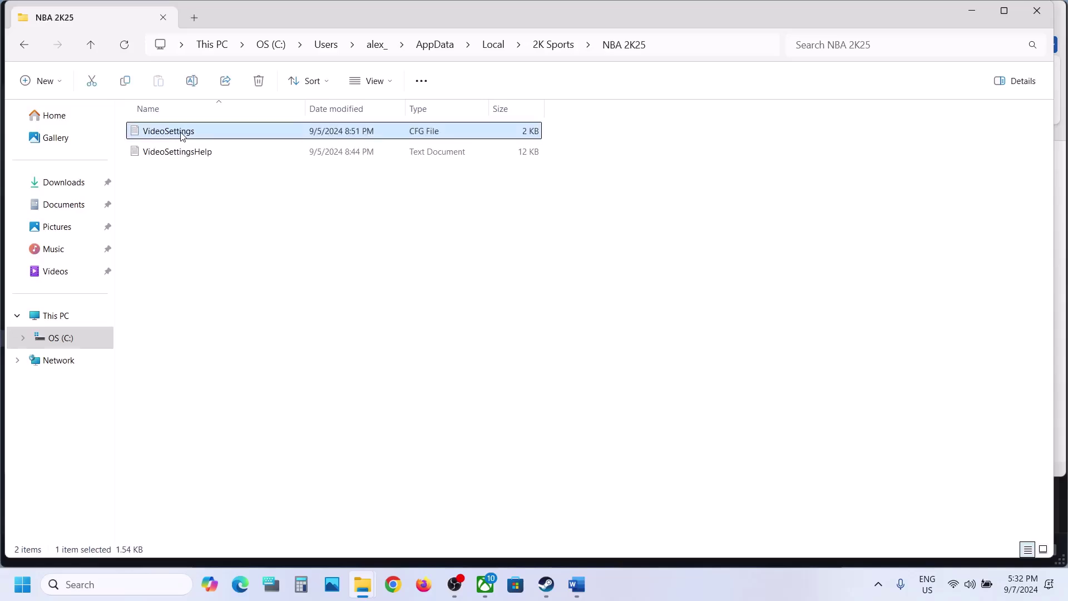
{"action": "right_click", "coordinate": [182, 136]}
{"action": "mouse_move", "coordinate": [289, 205]}
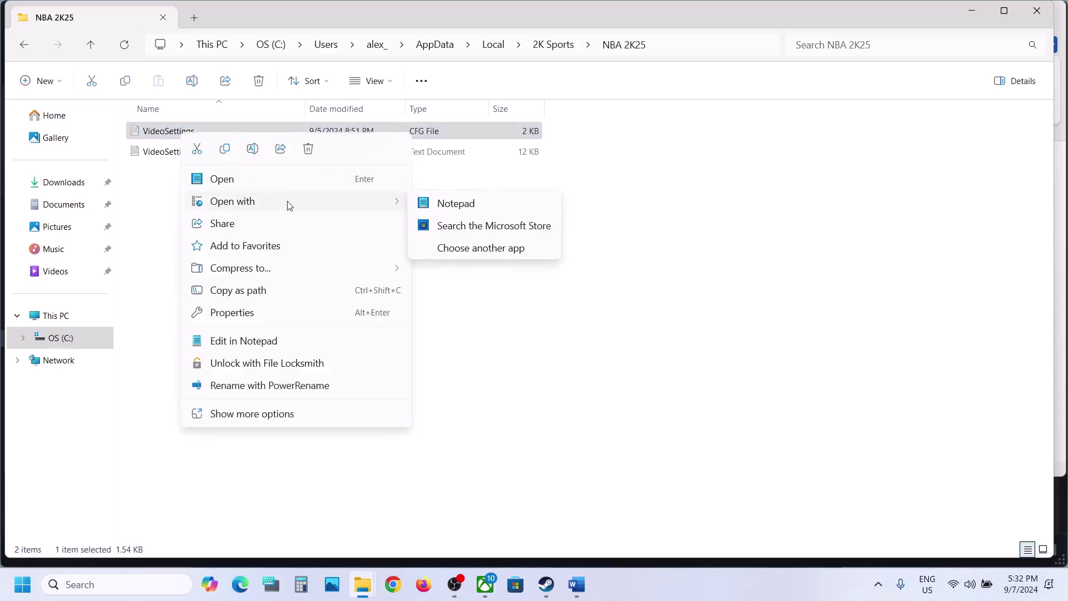
{"action": "left_click", "coordinate": [451, 208]}
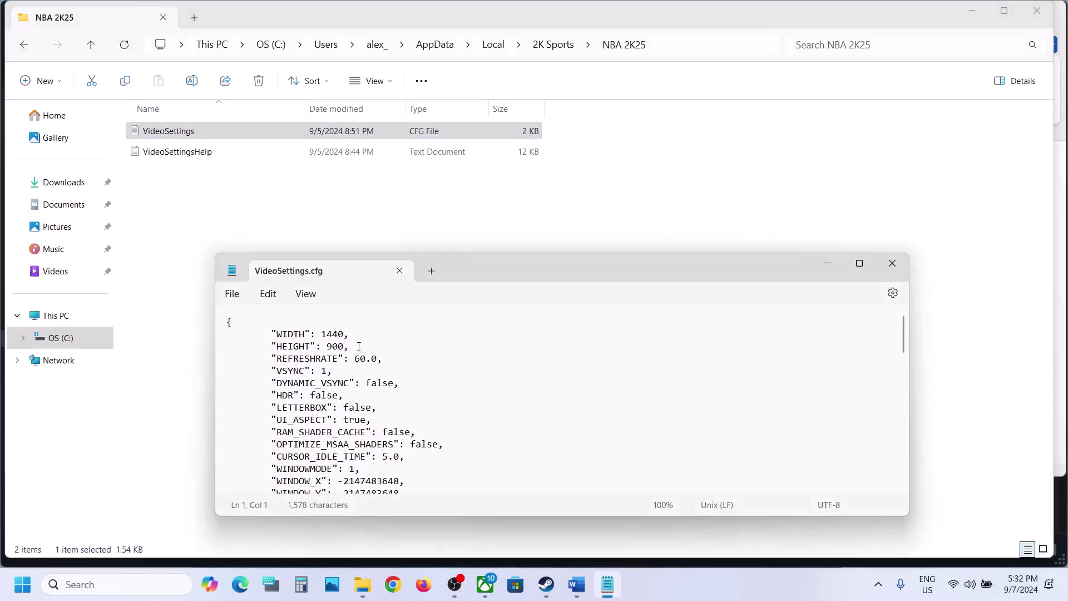
{"action": "left_click", "coordinate": [365, 359]}
{"action": "key", "text": "BackSpace"}
{"action": "key", "text": "BackSpace"}
{"action": "type", "text": "144"}
{"action": "key", "text": "BackSpace"}
{"action": "type", "text": "60"}
Step: Try to save VideoSettings.cfg, then close the file and discard the changes
{"action": "left_click", "coordinate": [232, 293]}
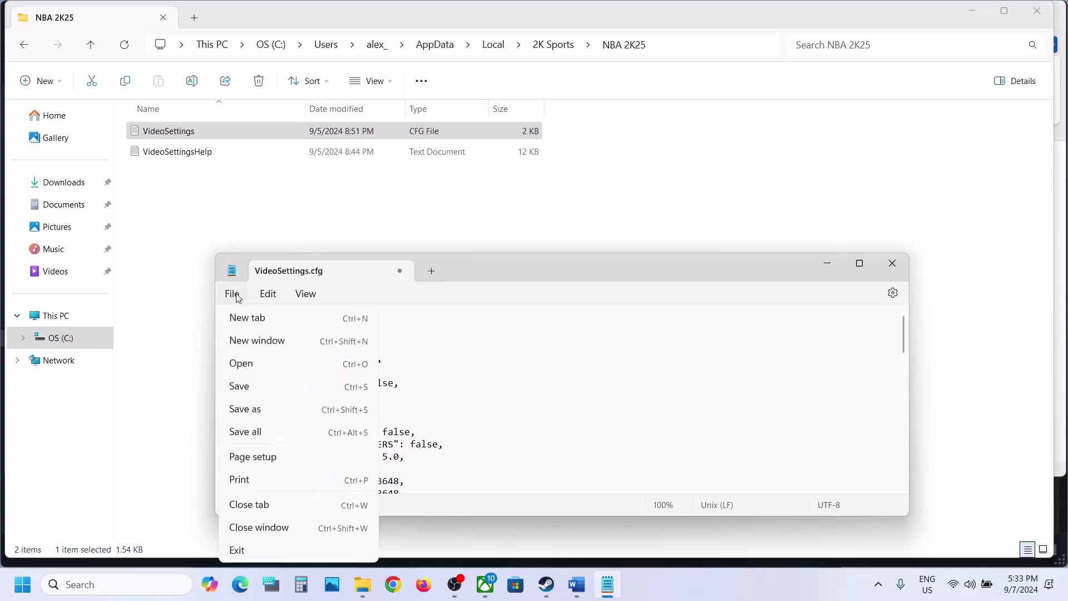
{"action": "left_click", "coordinate": [263, 390]}
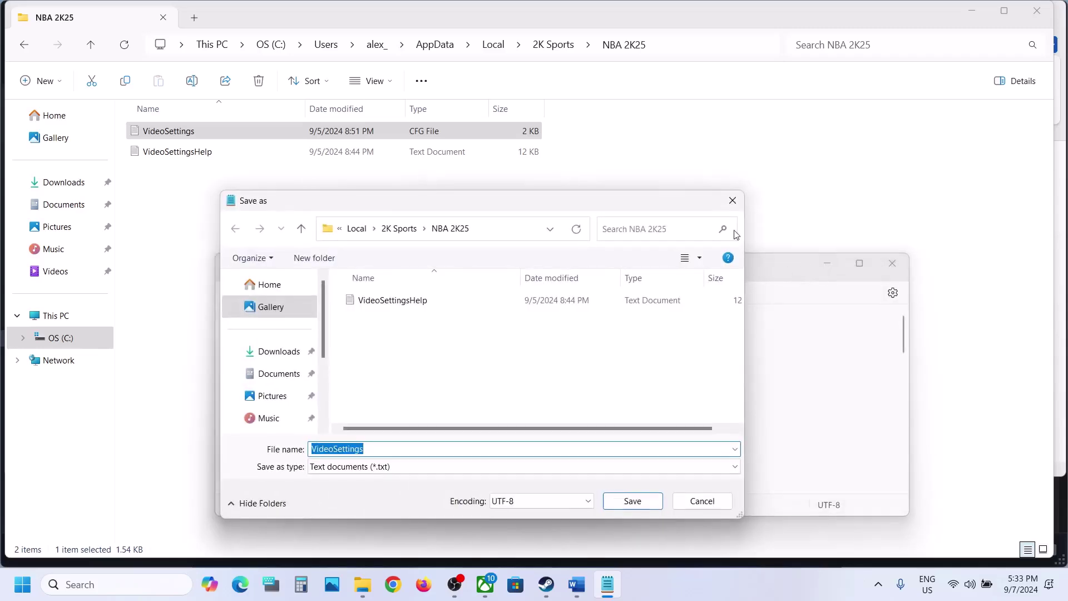
{"action": "left_click", "coordinate": [732, 200]}
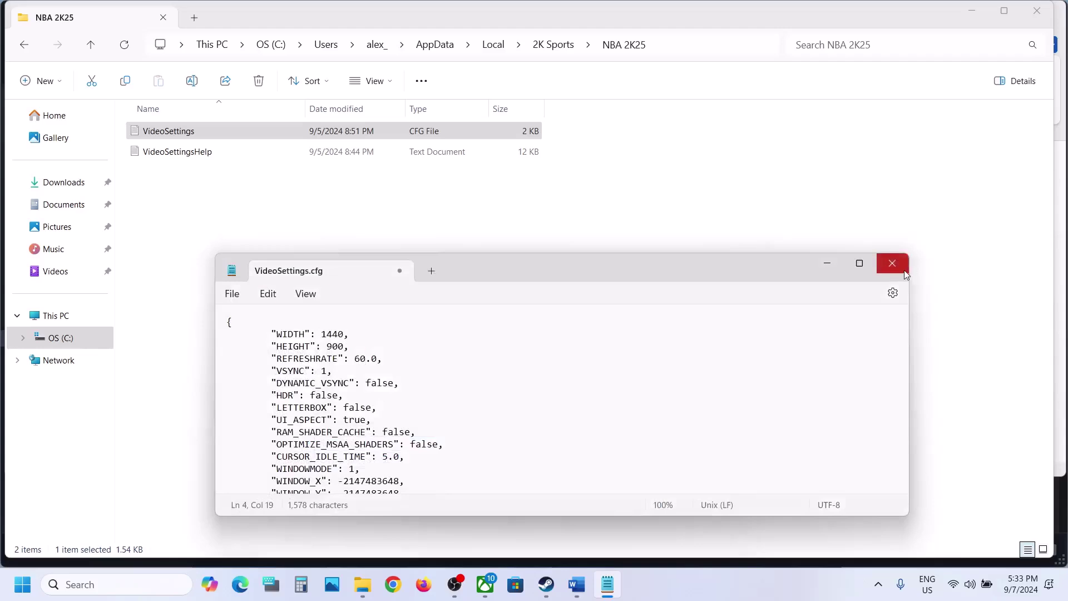
{"action": "left_click", "coordinate": [903, 269]}
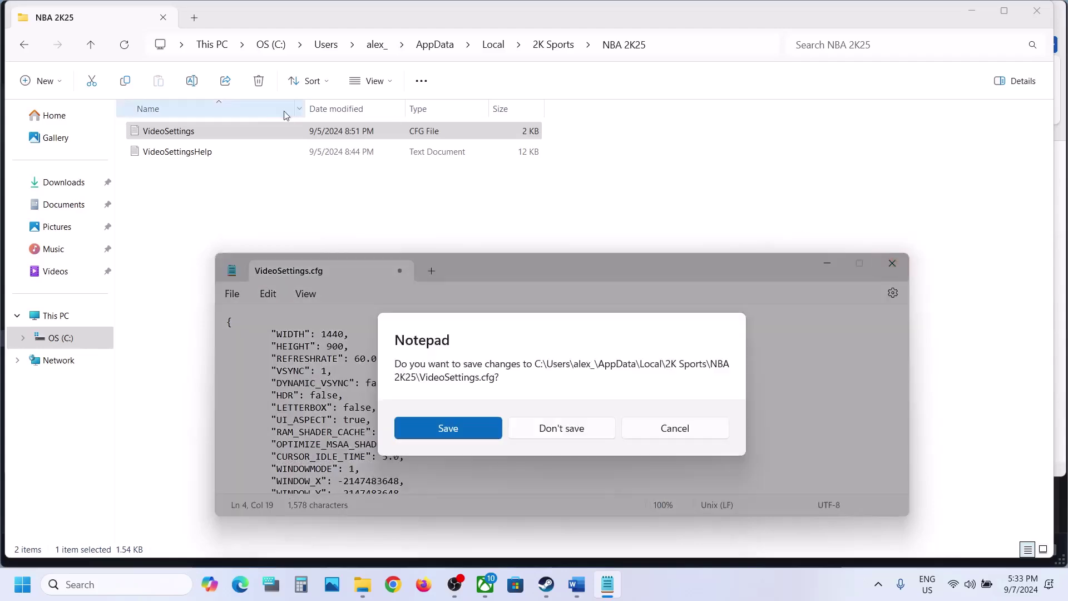
{"action": "left_click", "coordinate": [554, 429]}
Step: Turn off the Read-only attribute in the VideoSettings file's properties and apply the change
{"action": "right_click", "coordinate": [191, 139]}
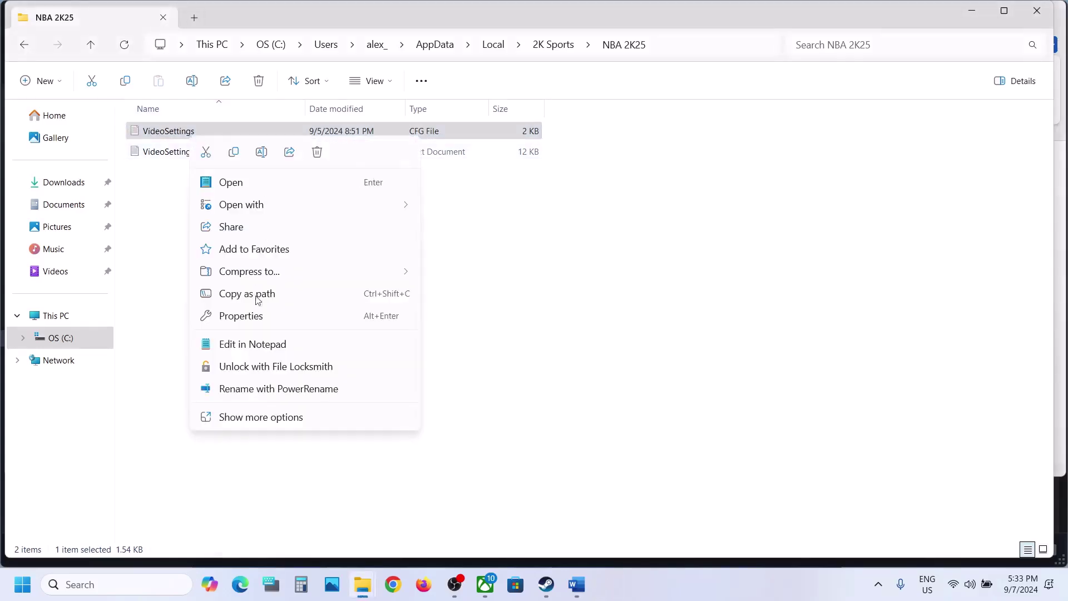
{"action": "left_click", "coordinate": [242, 316]}
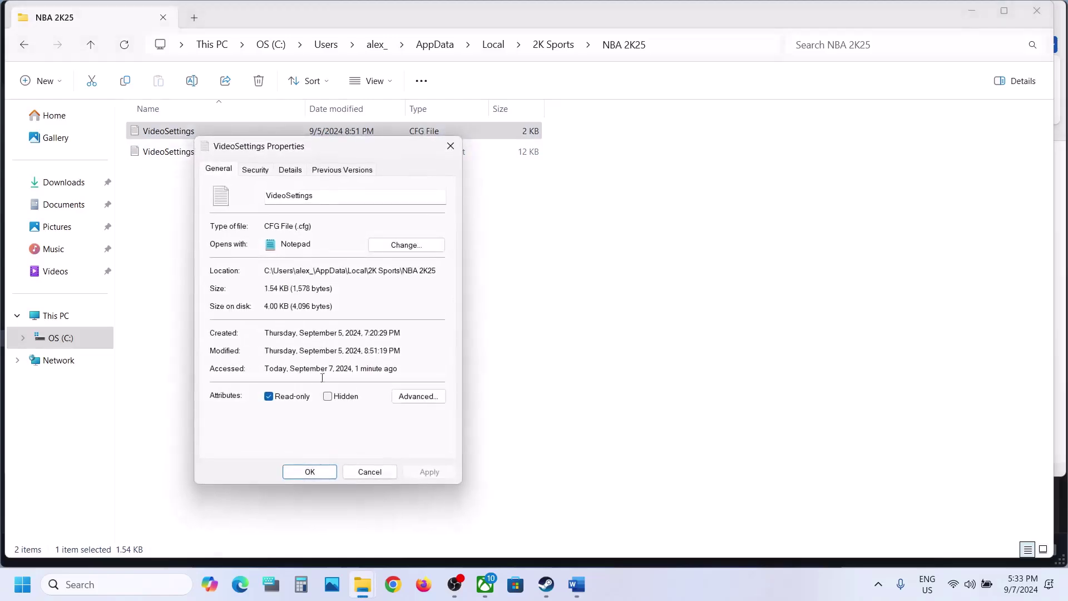
{"action": "left_click", "coordinate": [268, 397]}
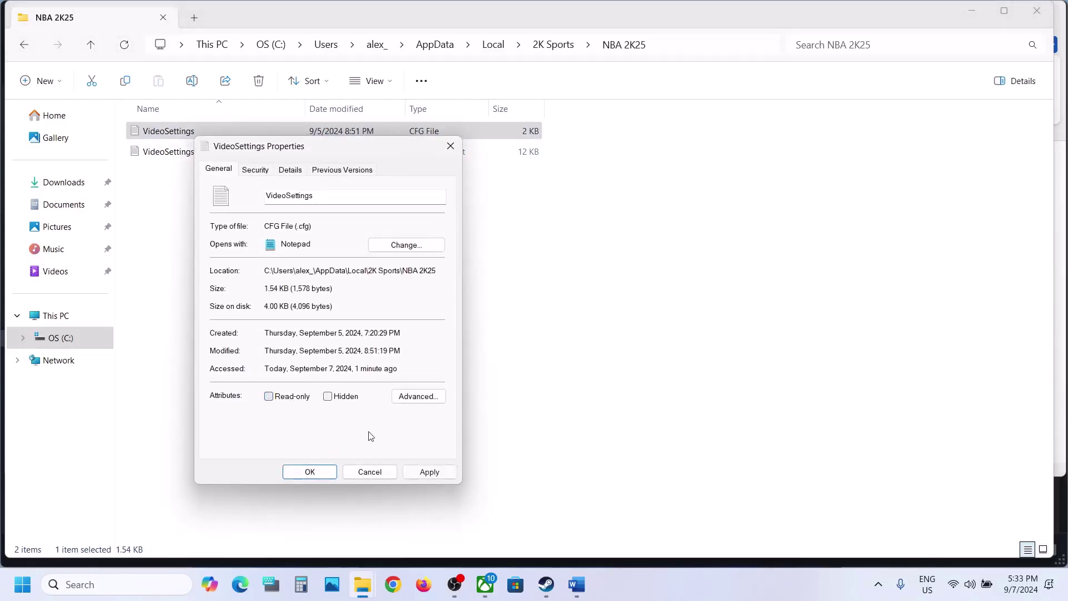
{"action": "left_click", "coordinate": [429, 472]}
{"action": "left_click", "coordinate": [309, 472]}
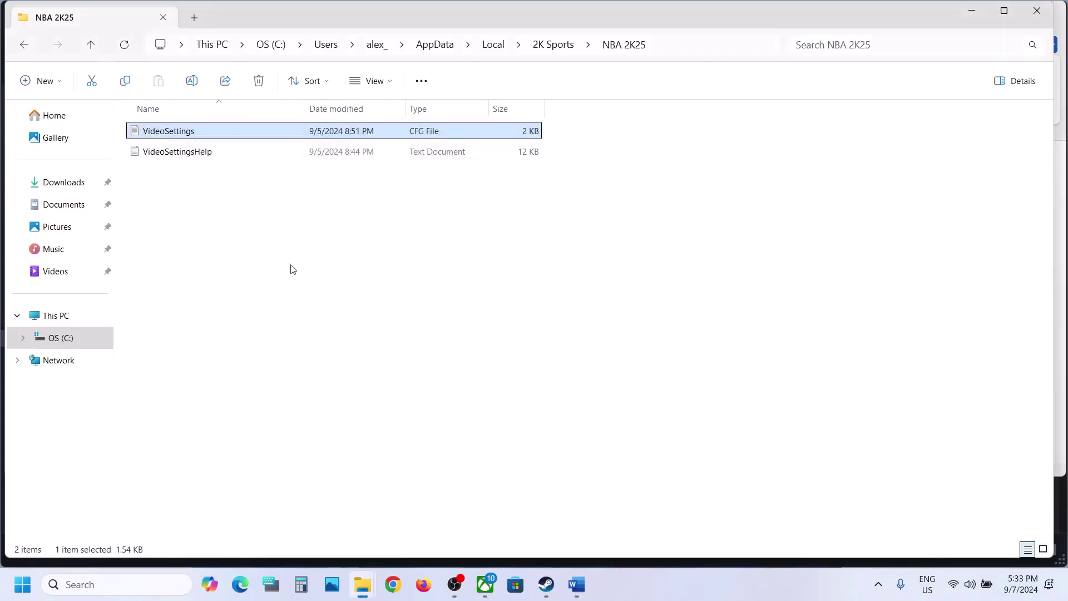
Step: Reopen VideoSettings in Notepad, select the 60 in the REFRESHRATE line, and save and close the file
{"action": "double_click", "coordinate": [187, 131]}
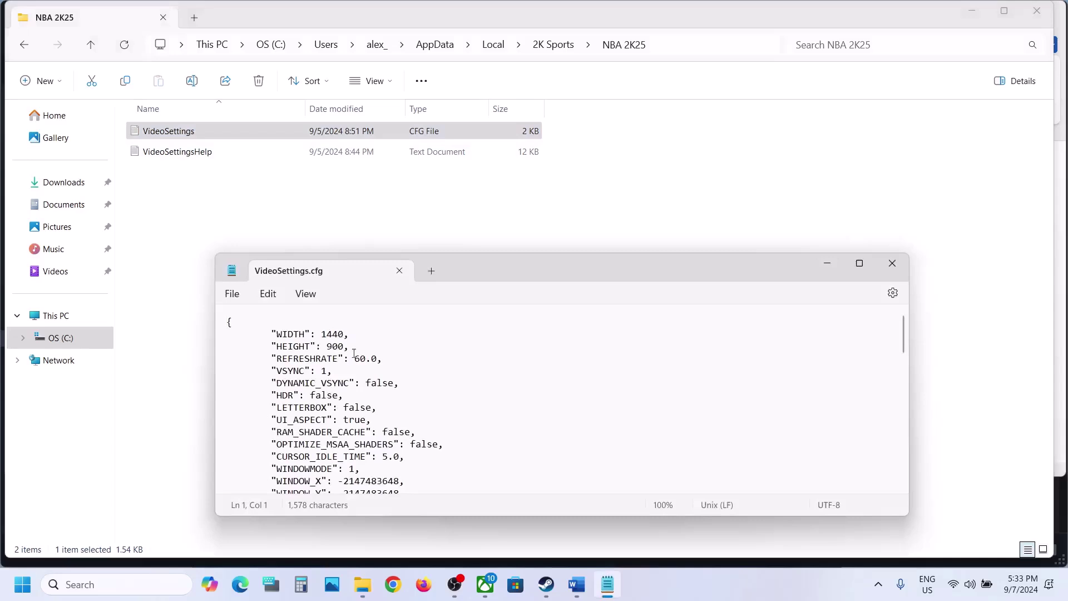
{"action": "left_click", "coordinate": [360, 358]}
{"action": "left_click_drag", "start_coordinate": [356, 358], "coordinate": [367, 361]}
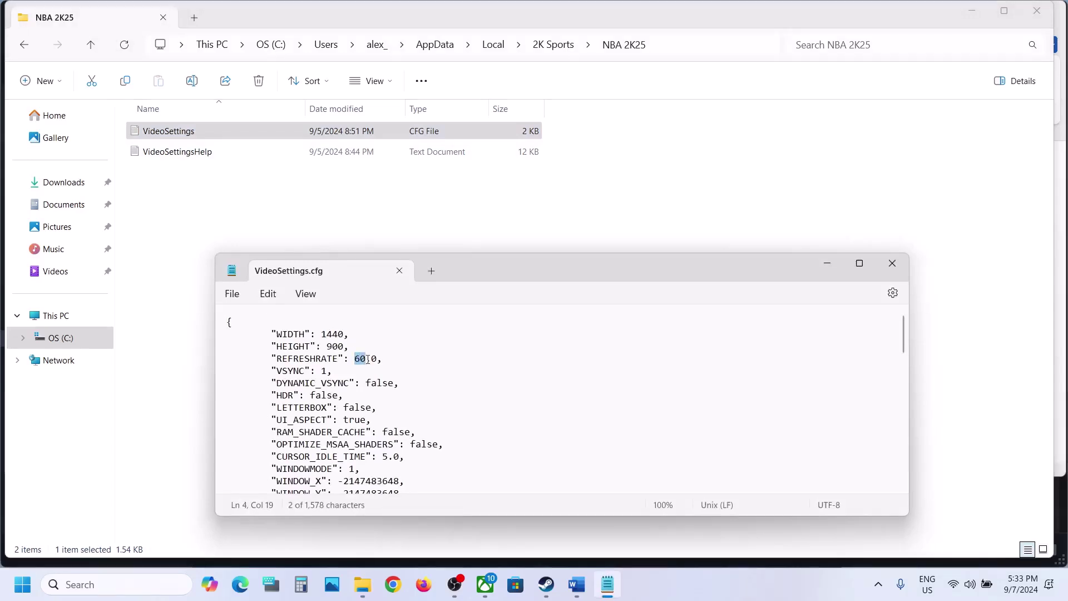
{"action": "left_click", "coordinate": [232, 295]}
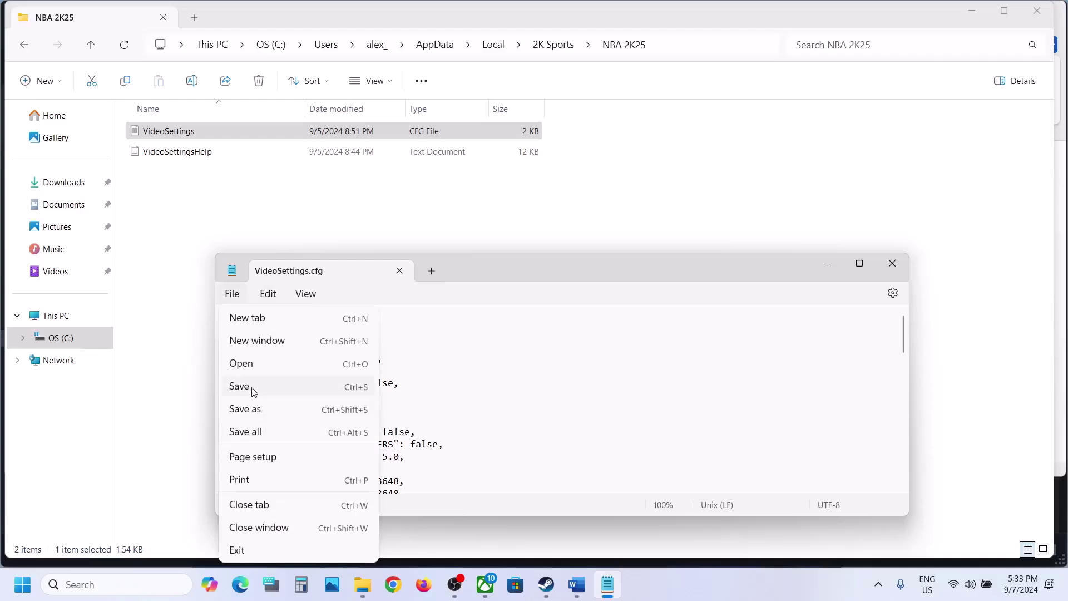
{"action": "left_click", "coordinate": [253, 387]}
{"action": "left_click", "coordinate": [892, 264]}
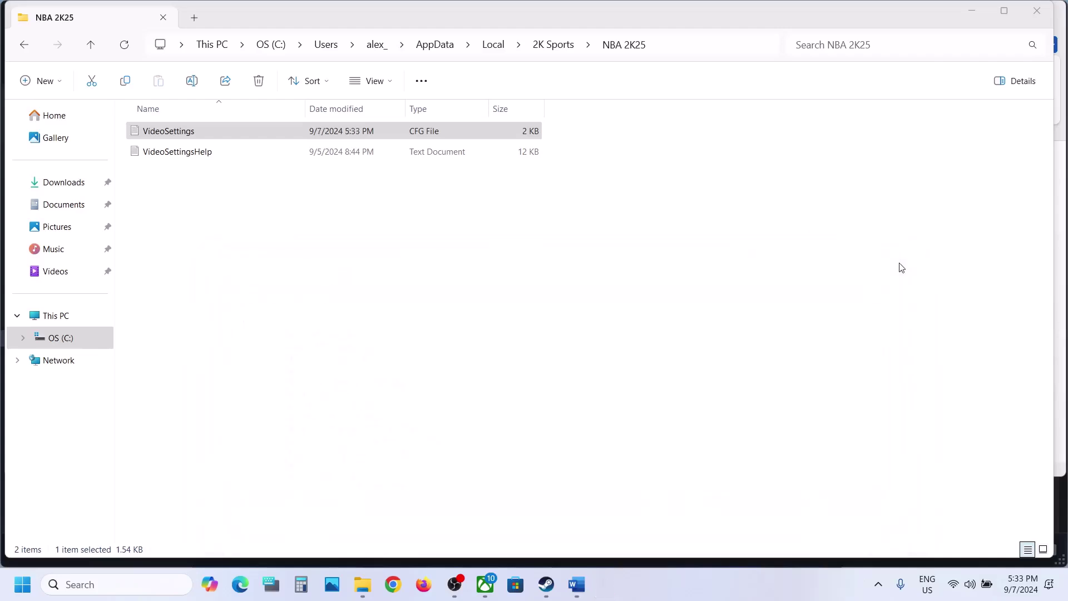
Step: Turn the Read-only attribute back on in the VideoSettings file's properties and apply it
{"action": "right_click", "coordinate": [207, 136]}
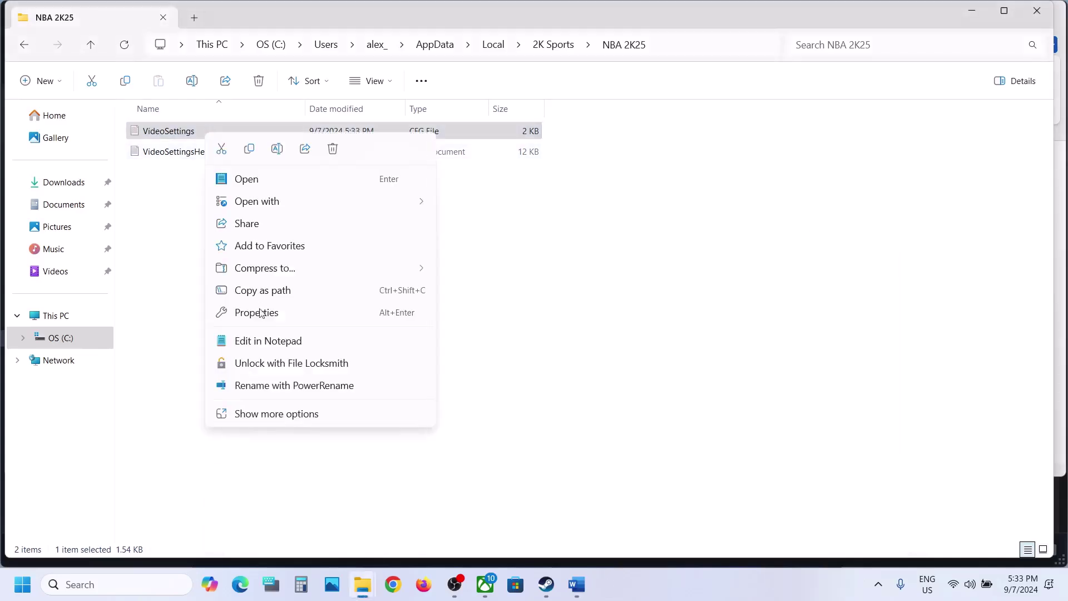
{"action": "left_click", "coordinate": [257, 312]}
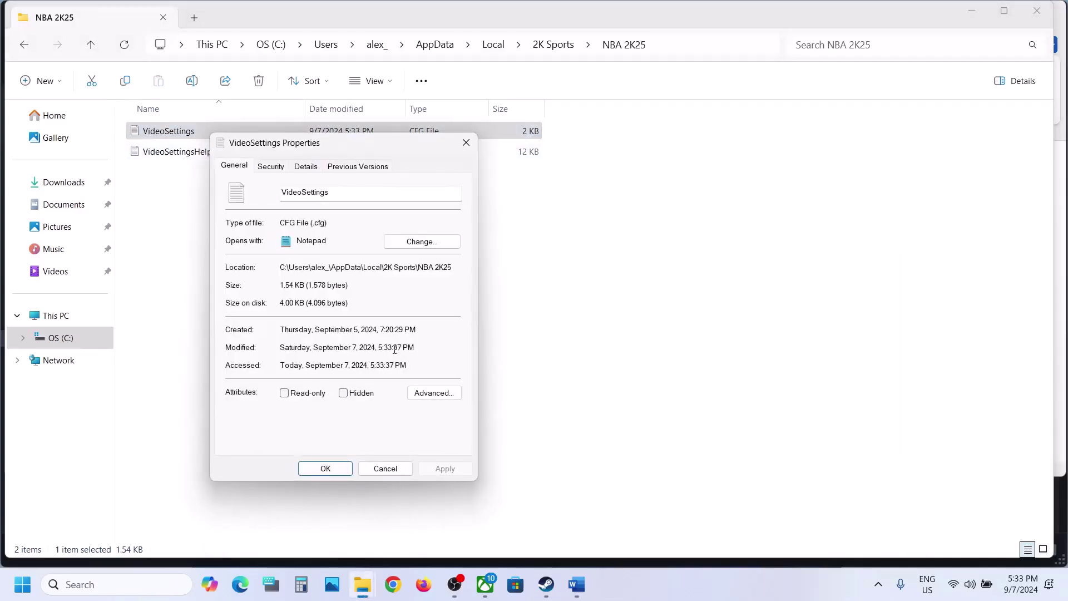
{"action": "left_click", "coordinate": [285, 394]}
{"action": "left_click", "coordinate": [442, 468]}
{"action": "left_click", "coordinate": [327, 470]}
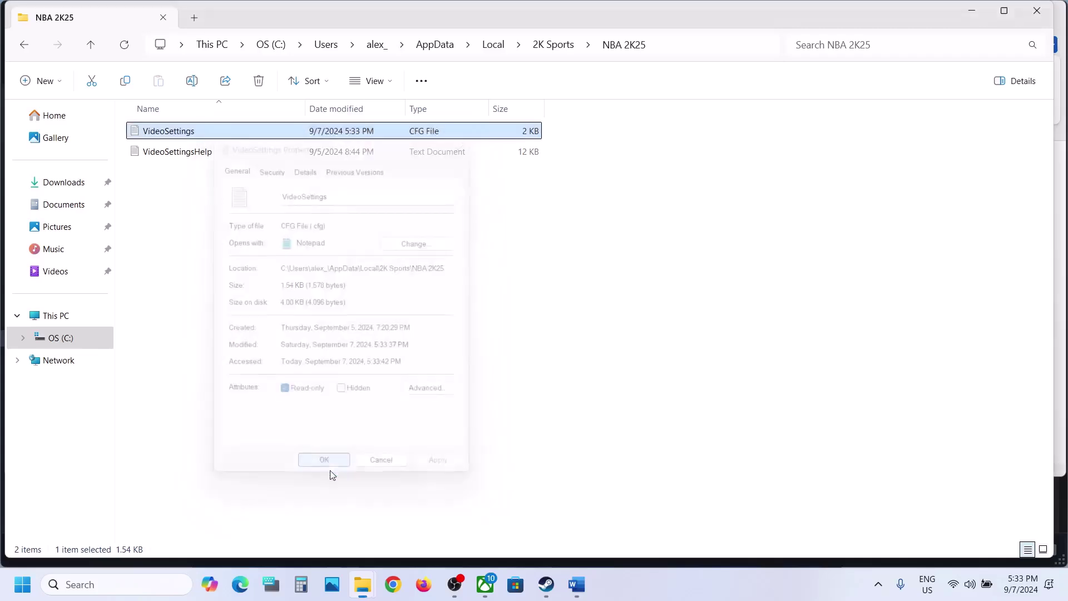
Step: Reopen the VideoSettings file's properties to check its Read-only attribute, and close them
{"action": "right_click", "coordinate": [170, 137]}
{"action": "left_click", "coordinate": [227, 313]}
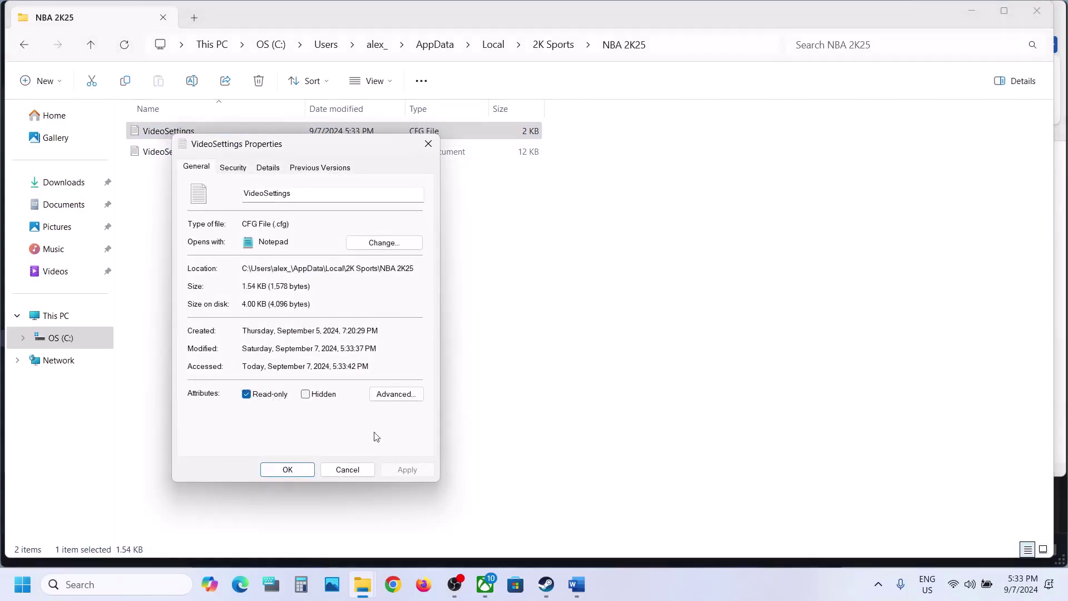
{"action": "left_click", "coordinate": [299, 474]}
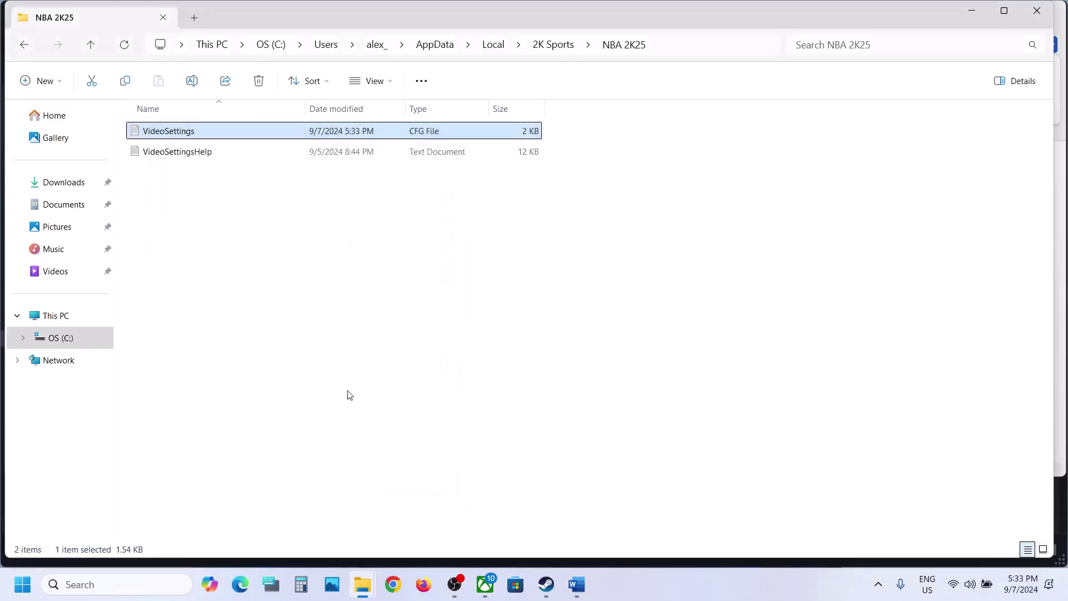
Step: Switch to the Word document and review the Step 6 text on renaming or deleting the Video Settings file
{"action": "left_click", "coordinate": [576, 584]}
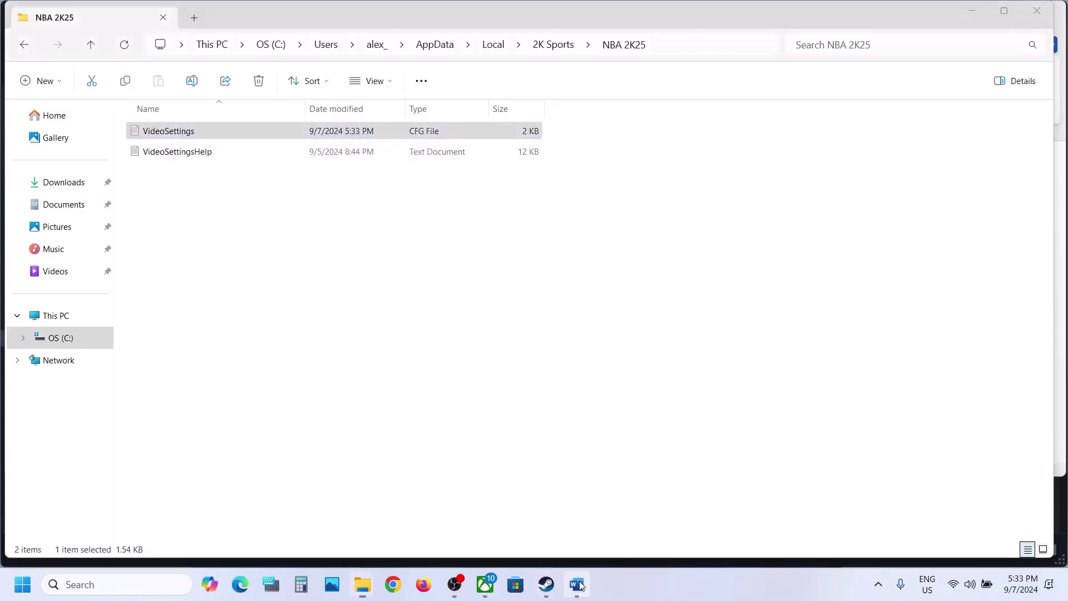
{"action": "scroll", "coordinate": [393, 336], "scroll_direction": "down", "scroll_amount": 3}
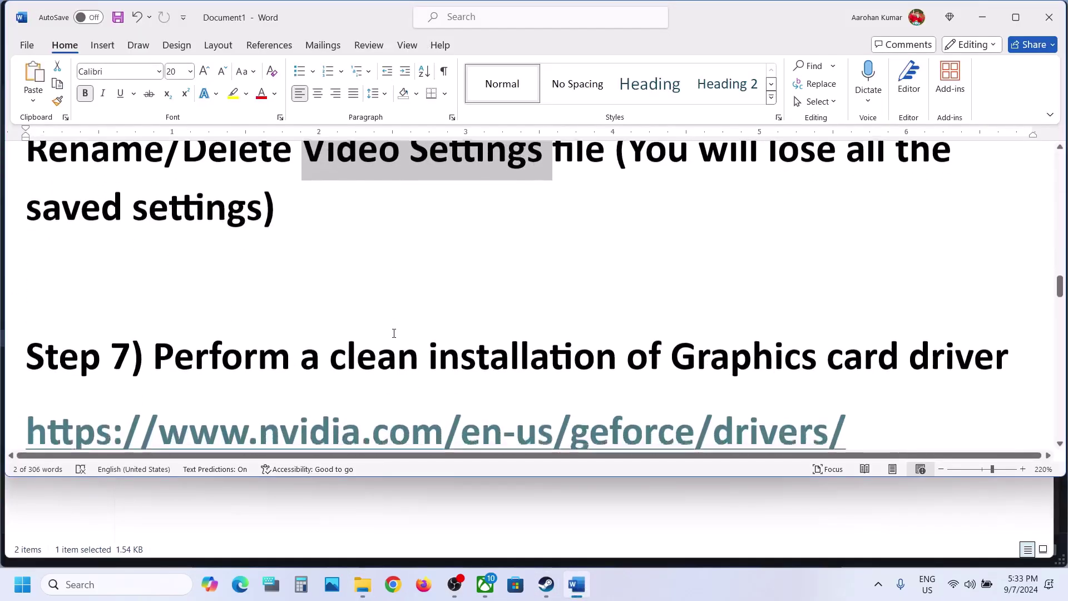
{"action": "scroll", "coordinate": [393, 333], "scroll_direction": "up", "scroll_amount": 4}
{"action": "left_click", "coordinate": [448, 354]}
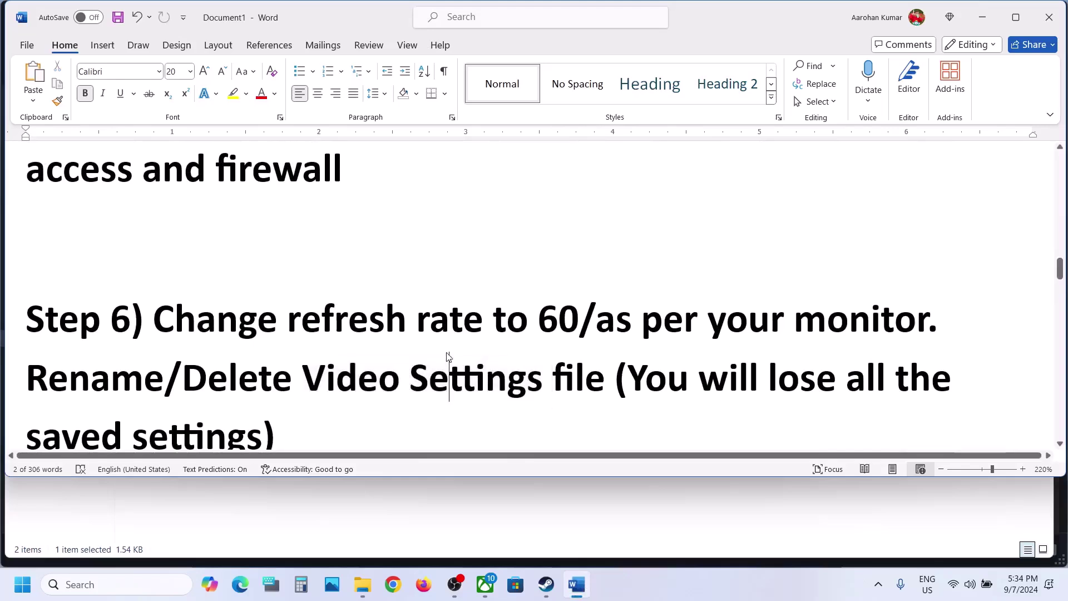
Step: Highlight the Rename/Delete Video Settings file instruction, and go up to the 2K Sports folder in File Explorer
{"action": "left_click_drag", "start_coordinate": [64, 383], "coordinate": [573, 383]}
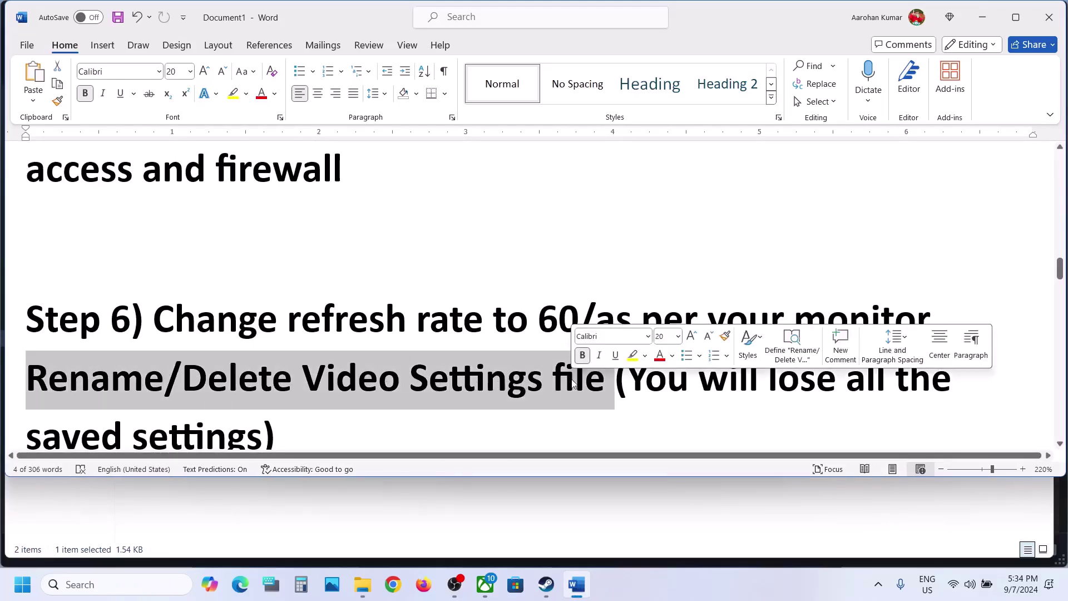
{"action": "left_click", "coordinate": [982, 17]}
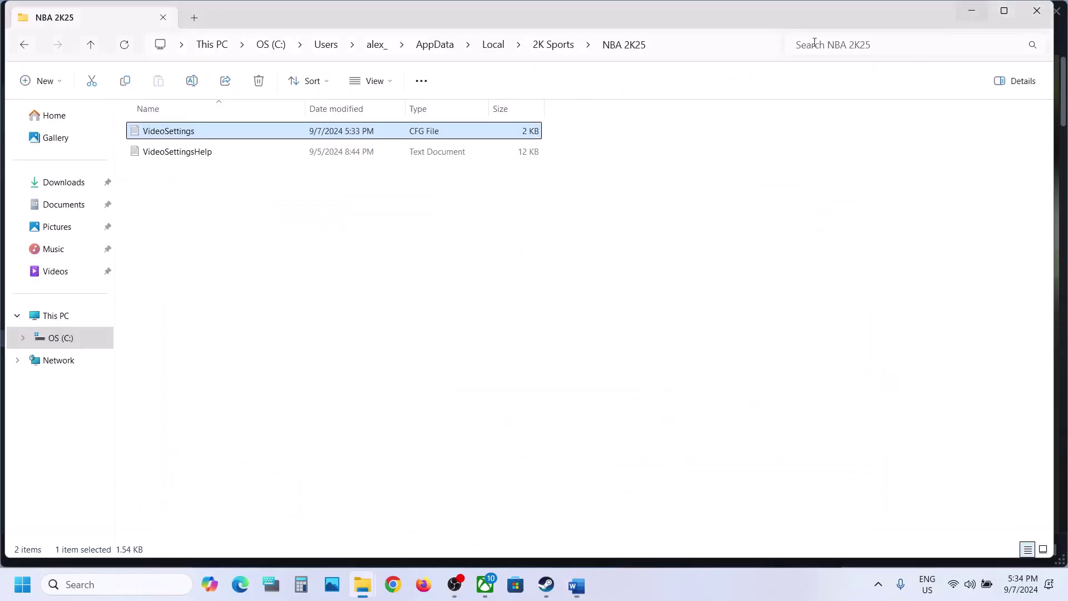
{"action": "left_click", "coordinate": [95, 49]}
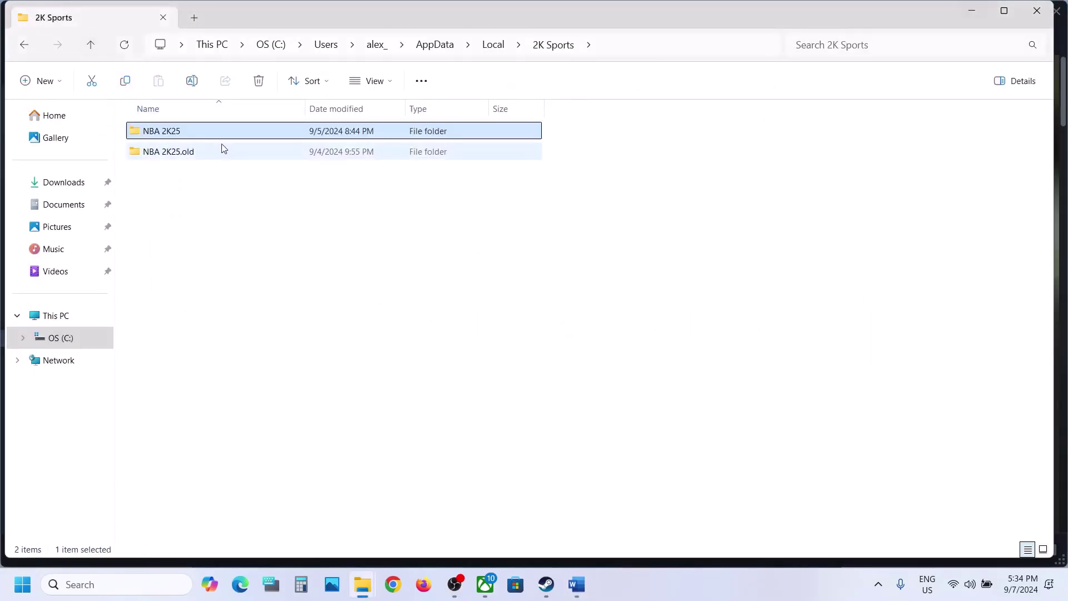
Step: Switch to Word and add ", game progress" after "saved settings" in the Step 6 warning
{"action": "left_click", "coordinate": [577, 584]}
{"action": "left_click_drag", "start_coordinate": [638, 384], "coordinate": [256, 366]}
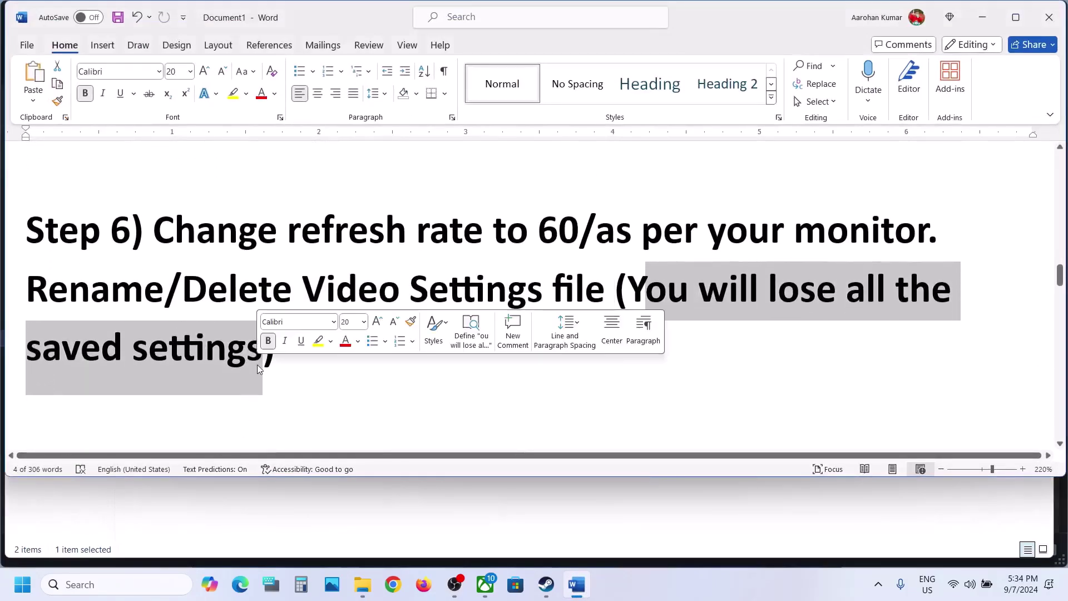
{"action": "left_click", "coordinate": [263, 354]}
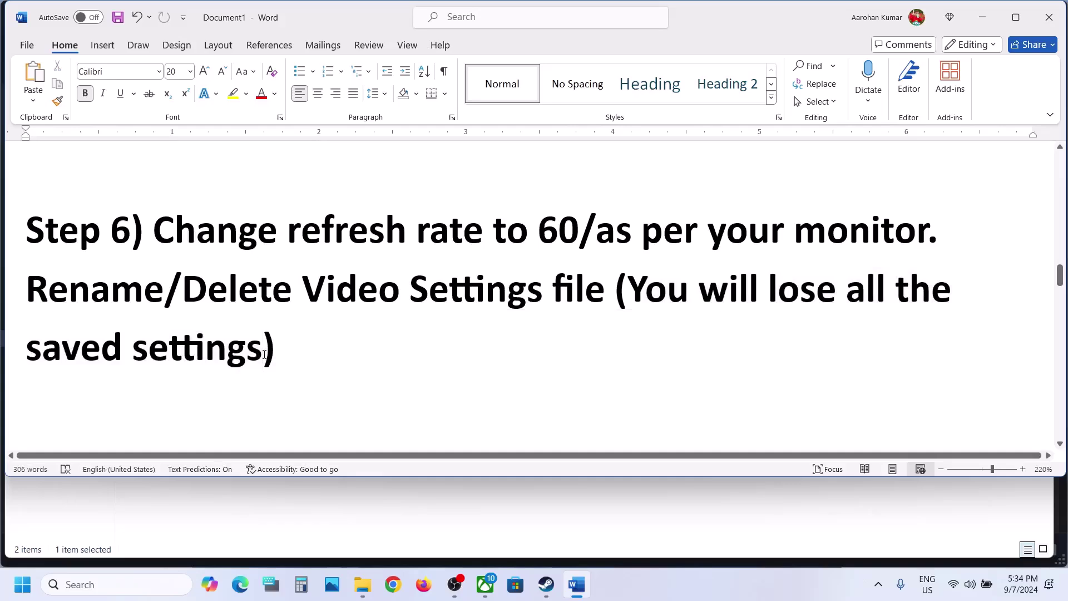
{"action": "type", "text": ", "}
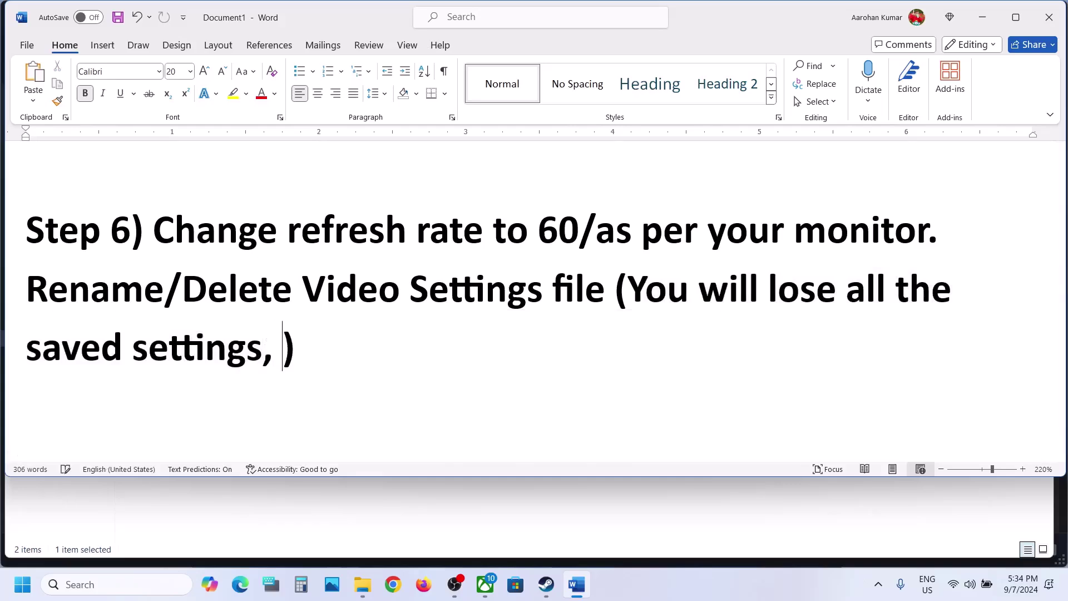
{"action": "type", "text": "game pro"}
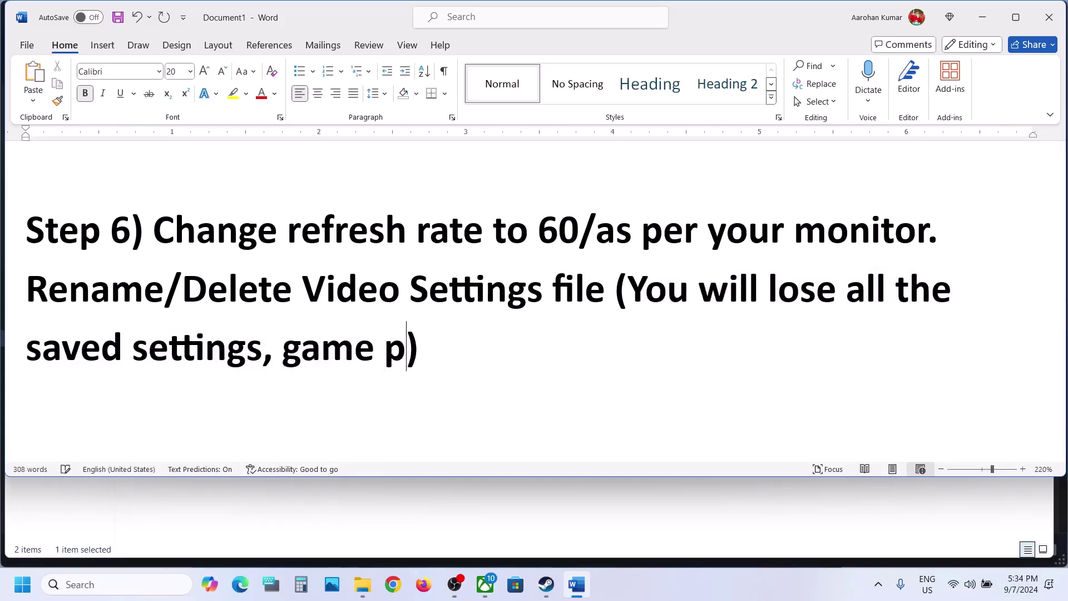
{"action": "type", "text": "gress"}
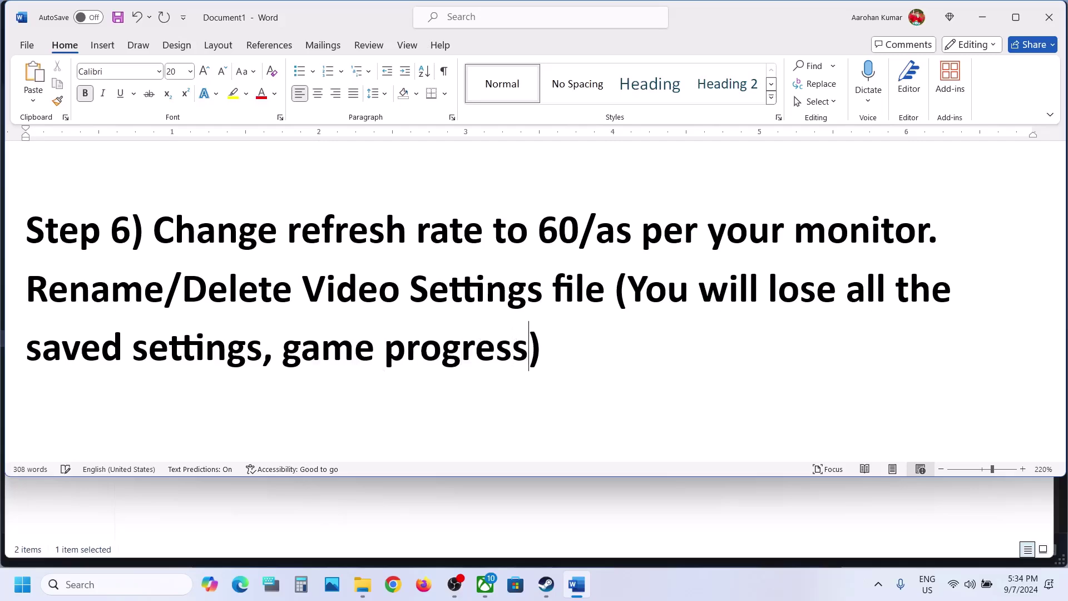
{"action": "left_click_drag", "start_coordinate": [636, 287], "coordinate": [685, 355]}
Step: Back in File Explorer, try to rename the NBA 2K25 folder to NBA 2K25.old, declining to merge it with the existing folder
{"action": "left_click", "coordinate": [981, 17]}
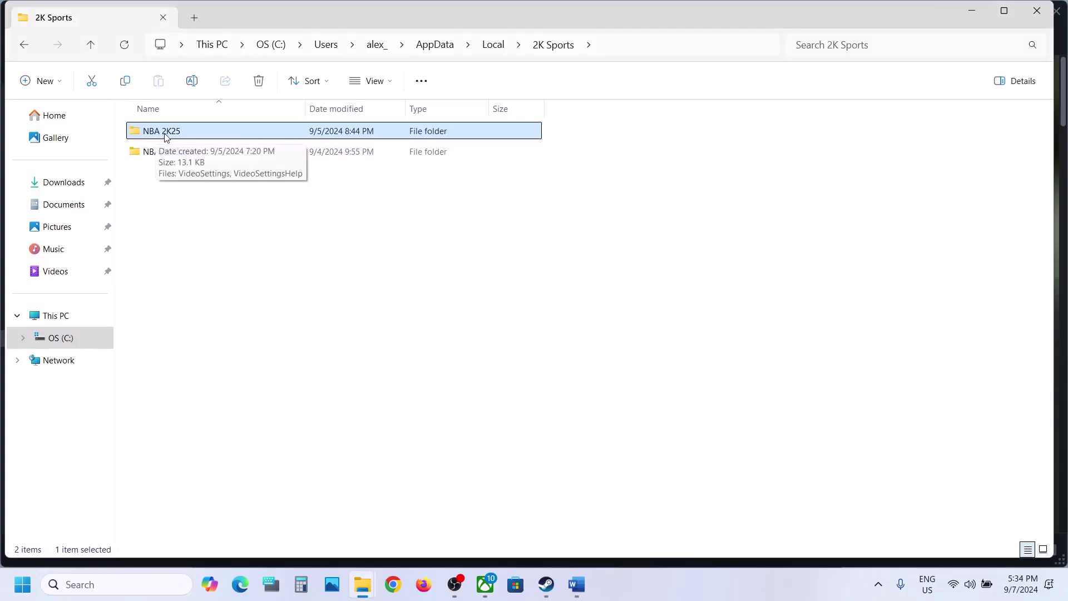
{"action": "left_click", "coordinate": [158, 155]}
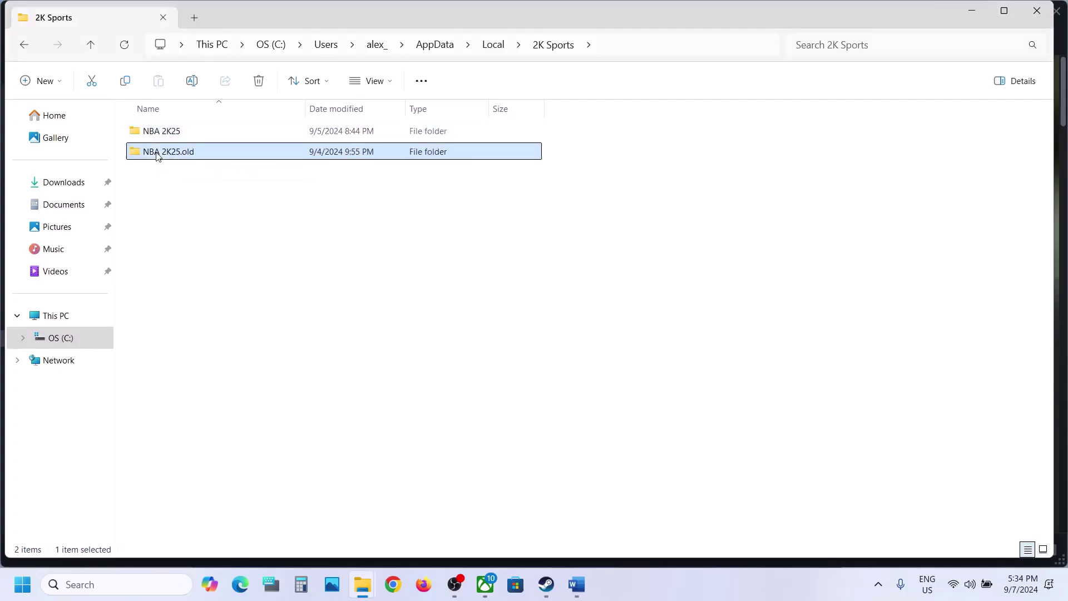
{"action": "right_click", "coordinate": [173, 131]}
{"action": "left_click", "coordinate": [245, 145]}
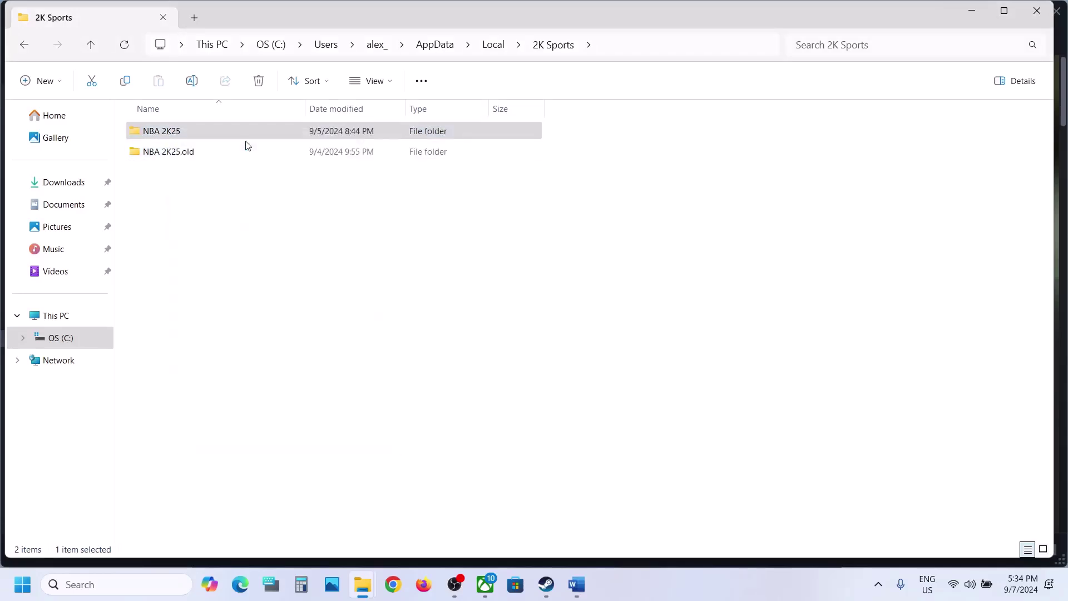
{"action": "left_click", "coordinate": [192, 128]}
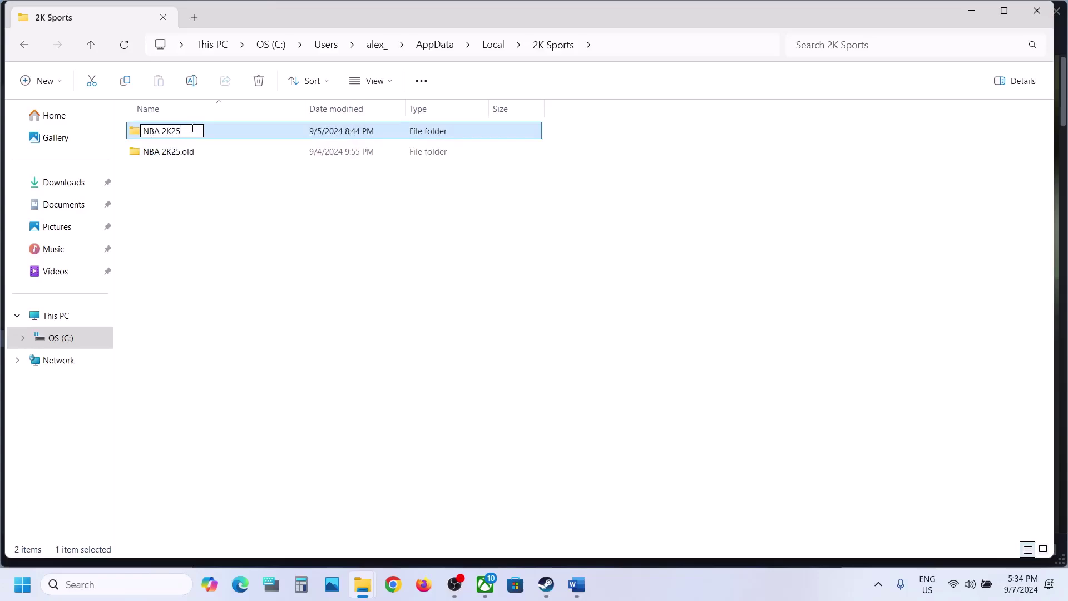
{"action": "type", "text": ".old"}
{"action": "left_click", "coordinate": [980, 17]}
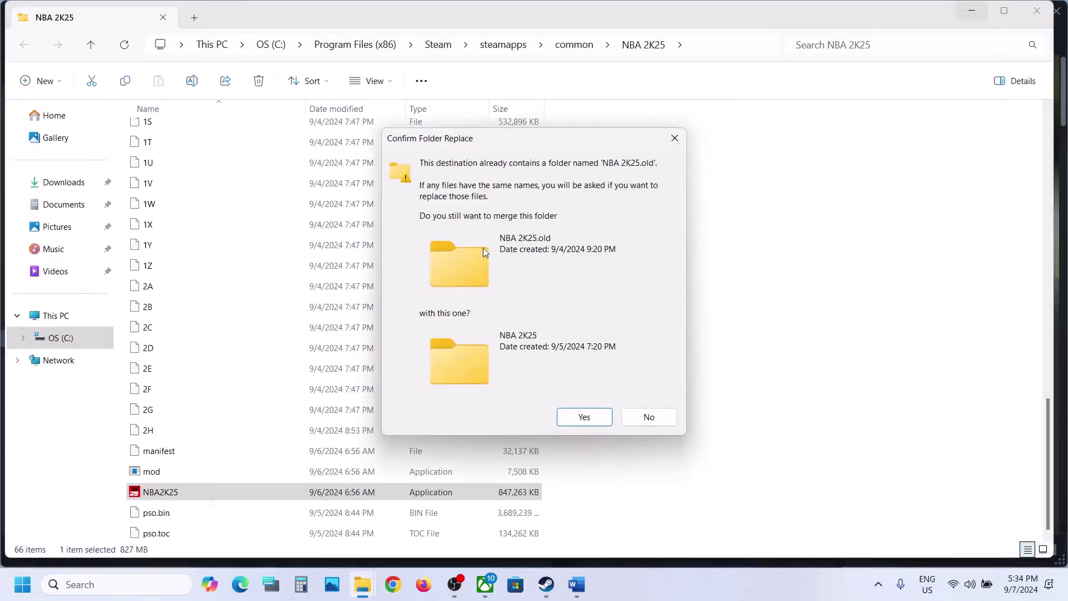
{"action": "left_click", "coordinate": [647, 417]}
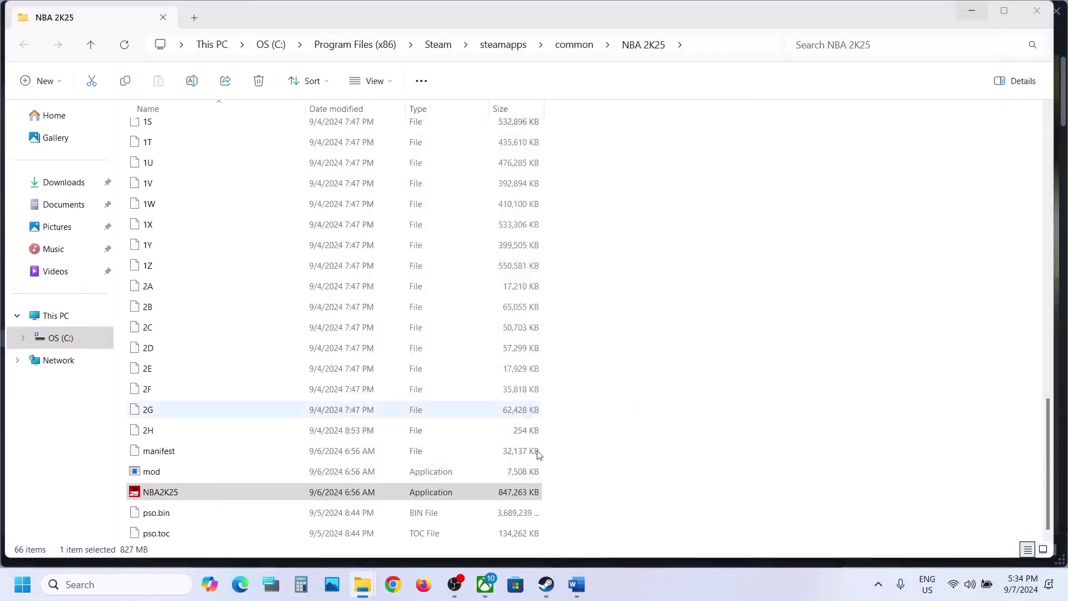
Step: Switch to the Word document and review Step 7 on clean graphics driver installation with its NVIDIA and AMD links
{"action": "left_click", "coordinate": [546, 584]}
{"action": "left_click", "coordinate": [576, 584]}
{"action": "scroll", "coordinate": [383, 256], "scroll_direction": "down", "scroll_amount": 5}
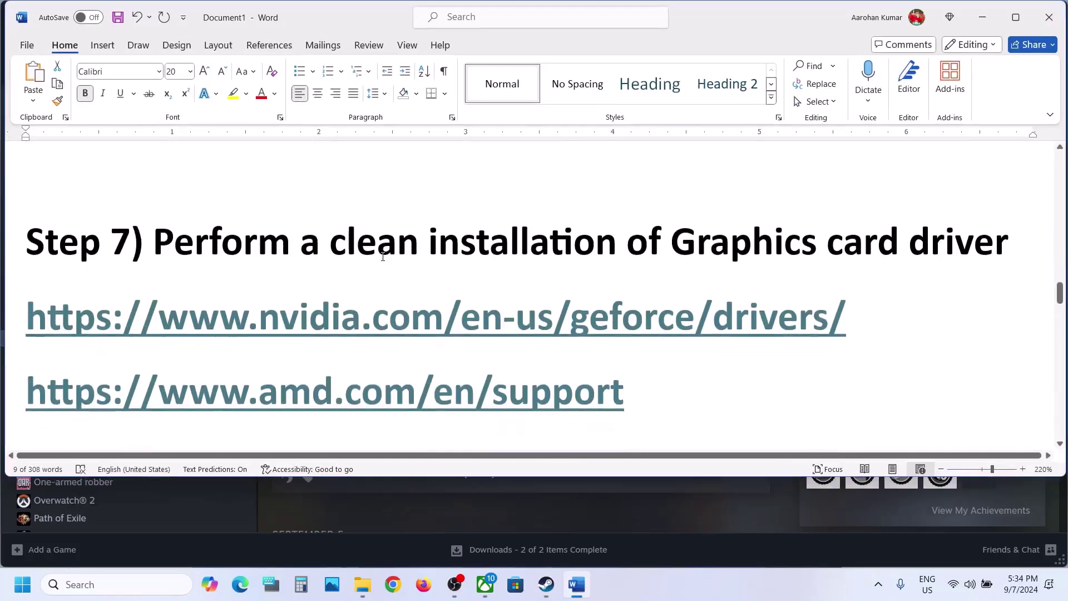
{"action": "left_click_drag", "start_coordinate": [235, 235], "coordinate": [823, 244]}
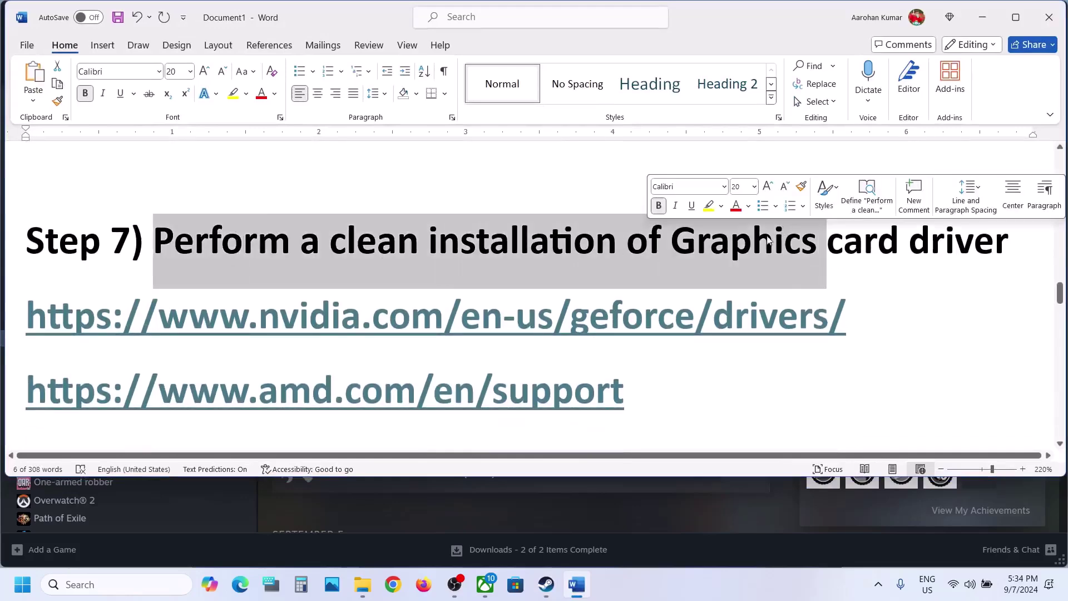
{"action": "left_click_drag", "start_coordinate": [224, 326], "coordinate": [538, 326]}
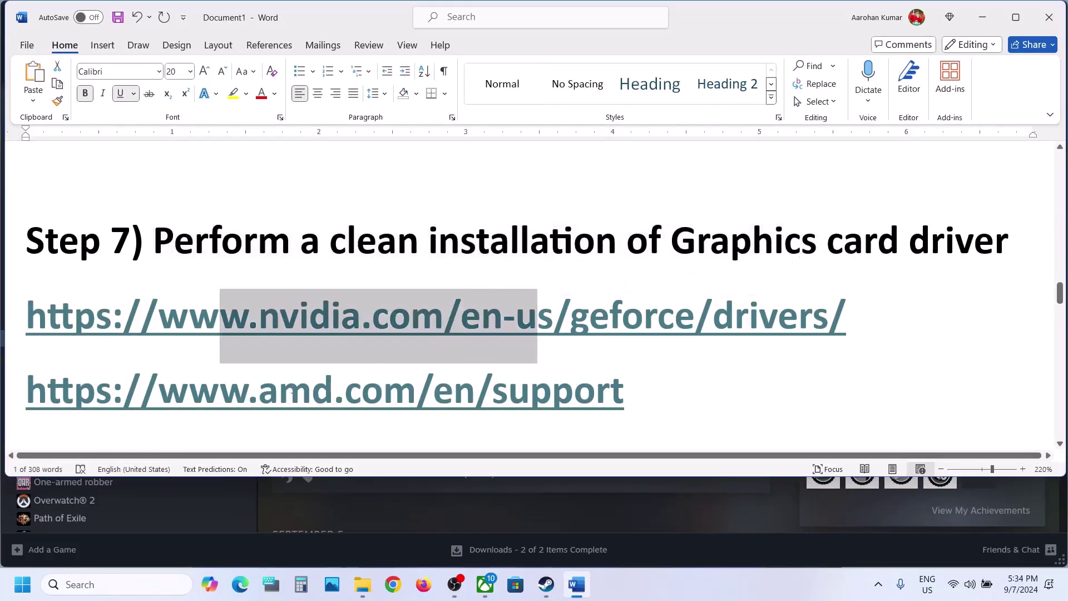
{"action": "left_click_drag", "start_coordinate": [220, 392], "coordinate": [531, 392]}
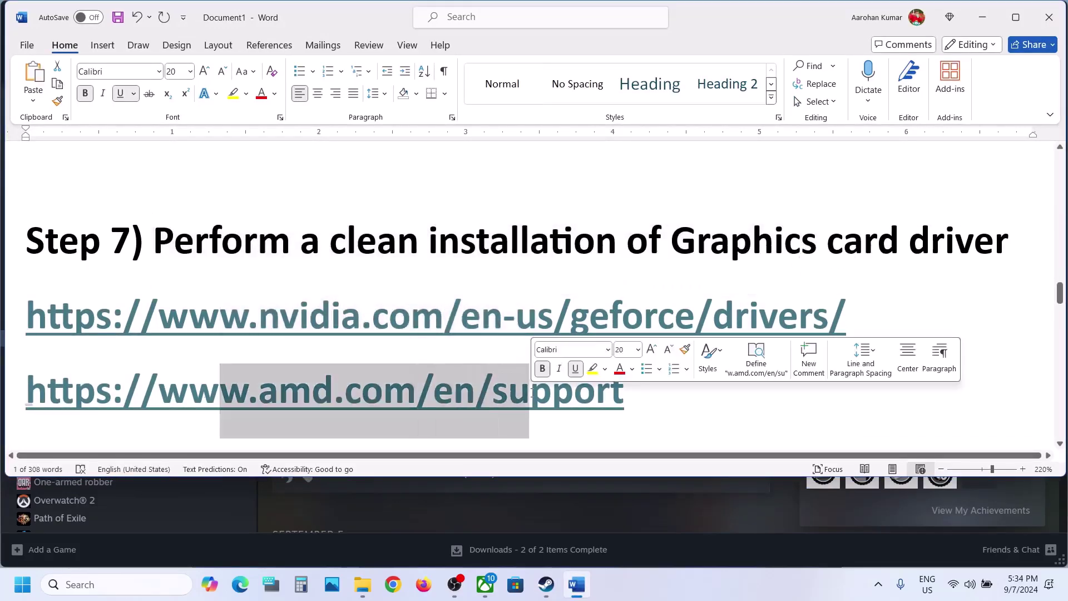
Step: Switch to NVIDIA's driver page in Chrome and find drivers for the GeForce RTX 3050 Laptop GPU on Windows 11, English (US)
{"action": "left_click", "coordinate": [678, 599]}
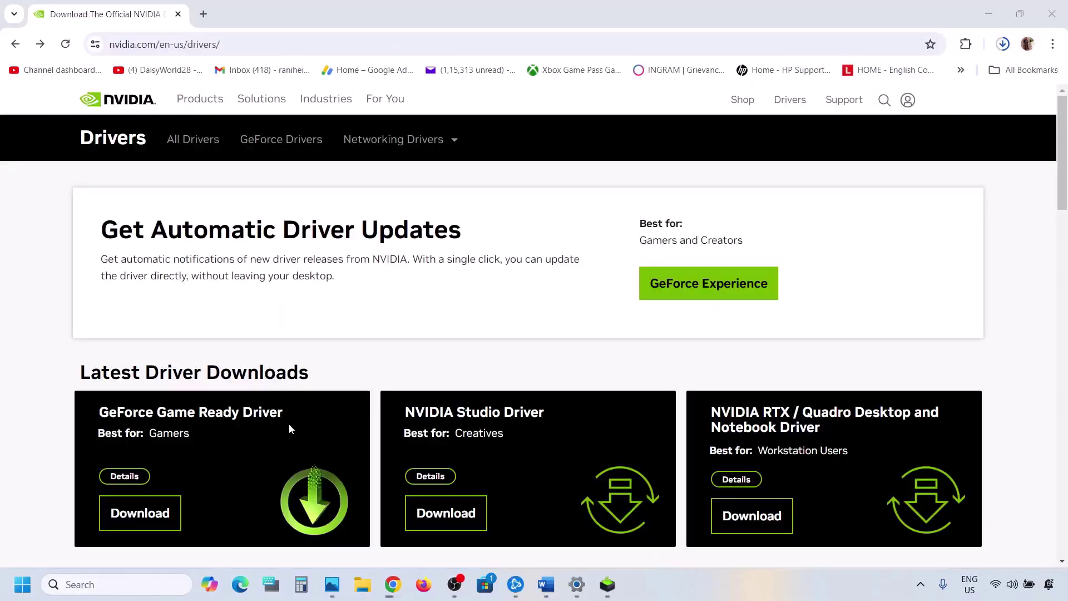
{"action": "scroll", "coordinate": [289, 429], "scroll_direction": "down", "scroll_amount": 10}
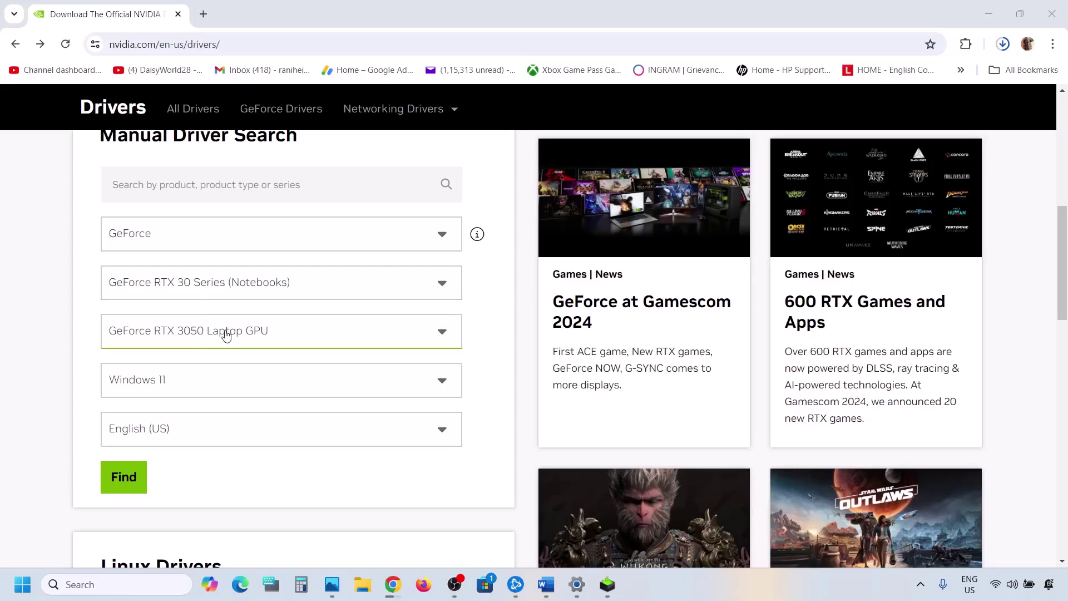
{"action": "left_click", "coordinate": [201, 298]}
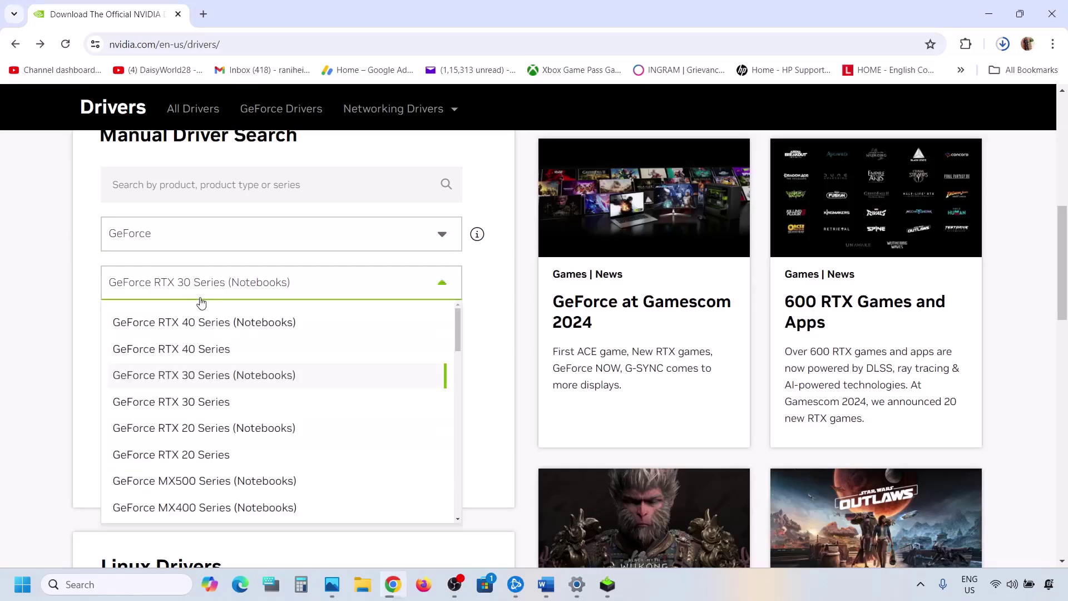
{"action": "left_click", "coordinate": [86, 306]}
{"action": "left_click", "coordinate": [200, 377]}
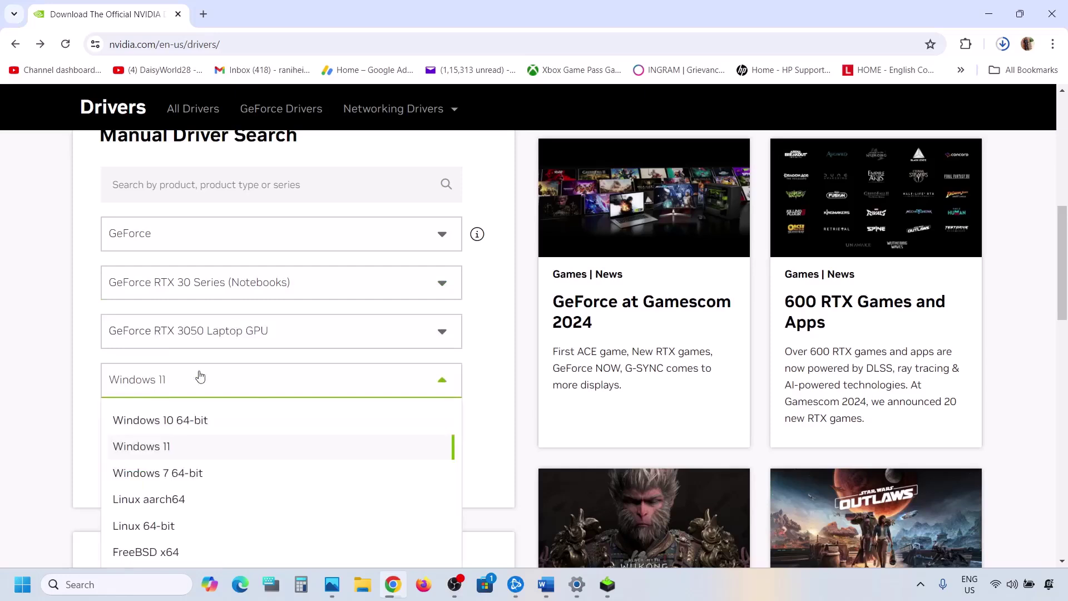
{"action": "left_click", "coordinate": [56, 361]}
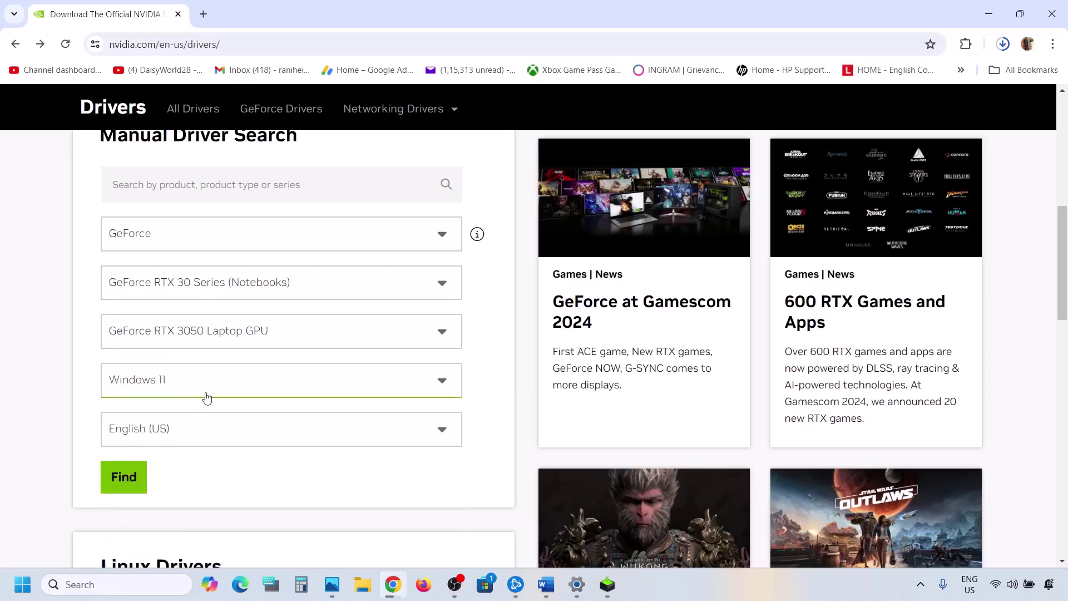
{"action": "scroll", "coordinate": [207, 397], "scroll_direction": "down", "scroll_amount": 1}
{"action": "left_click", "coordinate": [127, 418]}
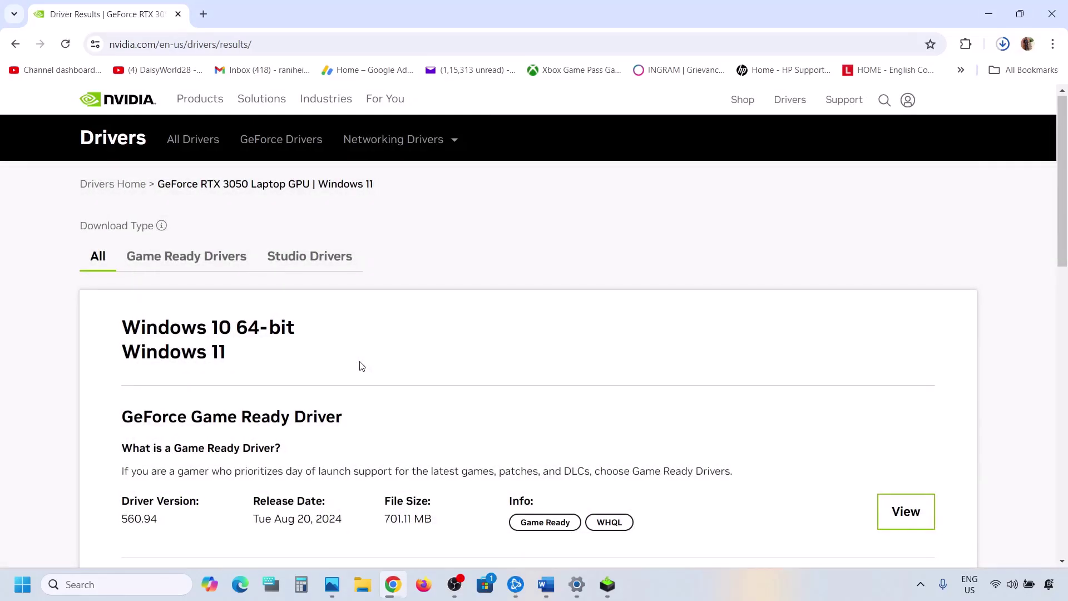
Step: Review the Game Ready Driver's version in the results, and download GeForce Game Ready Driver 560.94
{"action": "scroll", "coordinate": [362, 366], "scroll_direction": "down", "scroll_amount": 3}
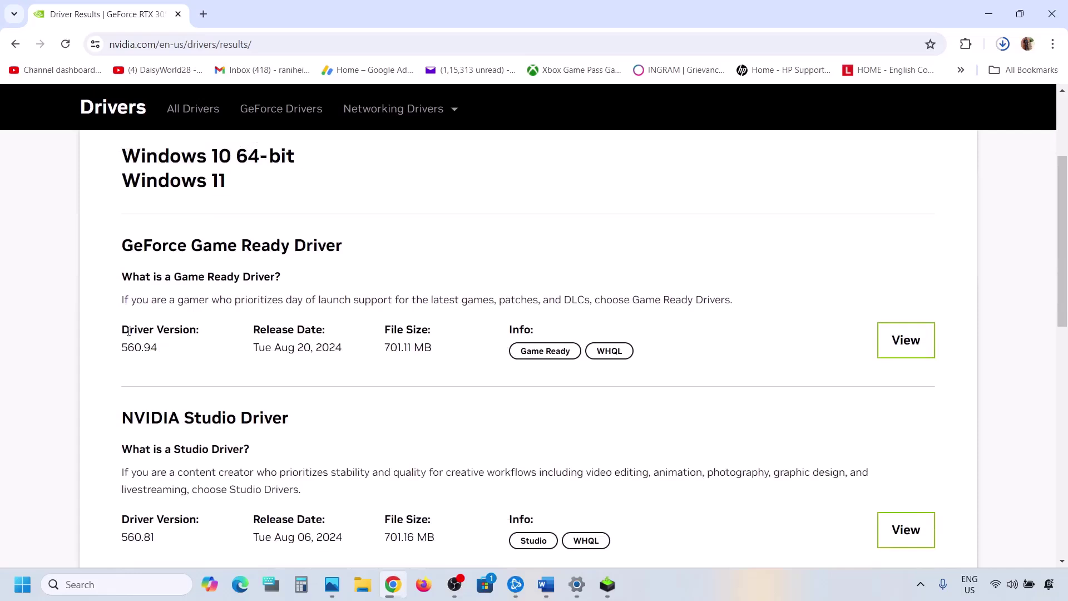
{"action": "left_click_drag", "start_coordinate": [128, 331], "coordinate": [194, 326]}
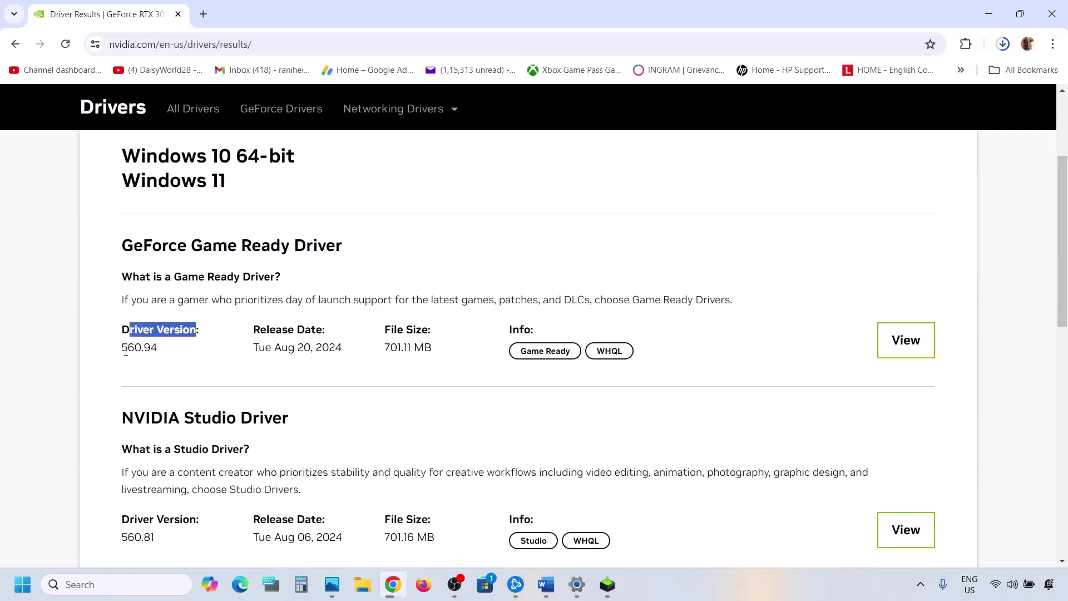
{"action": "left_click_drag", "start_coordinate": [126, 352], "coordinate": [172, 351]}
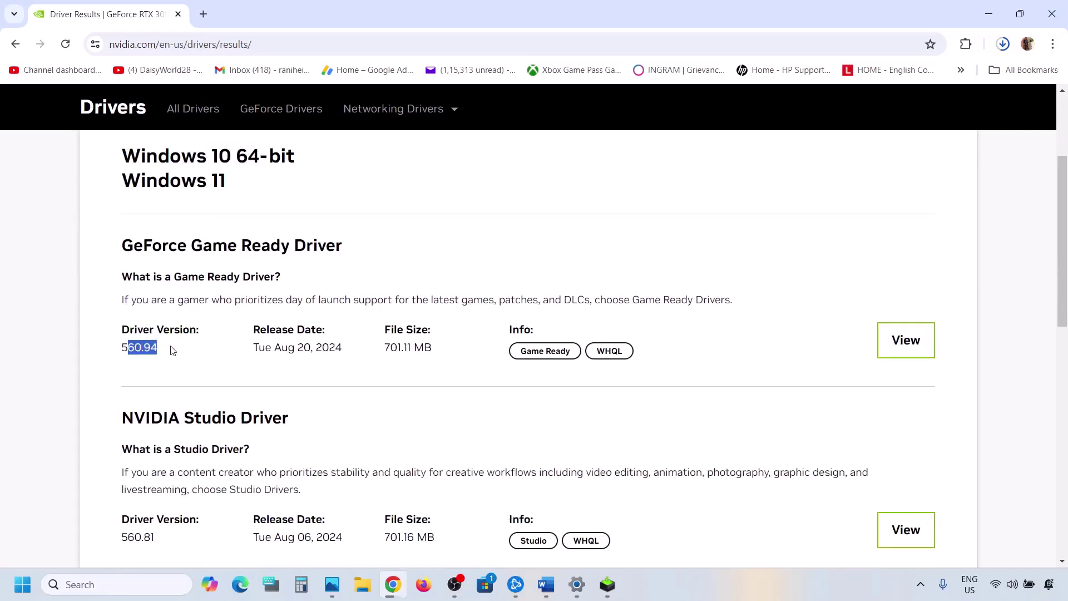
{"action": "left_click", "coordinate": [908, 339]}
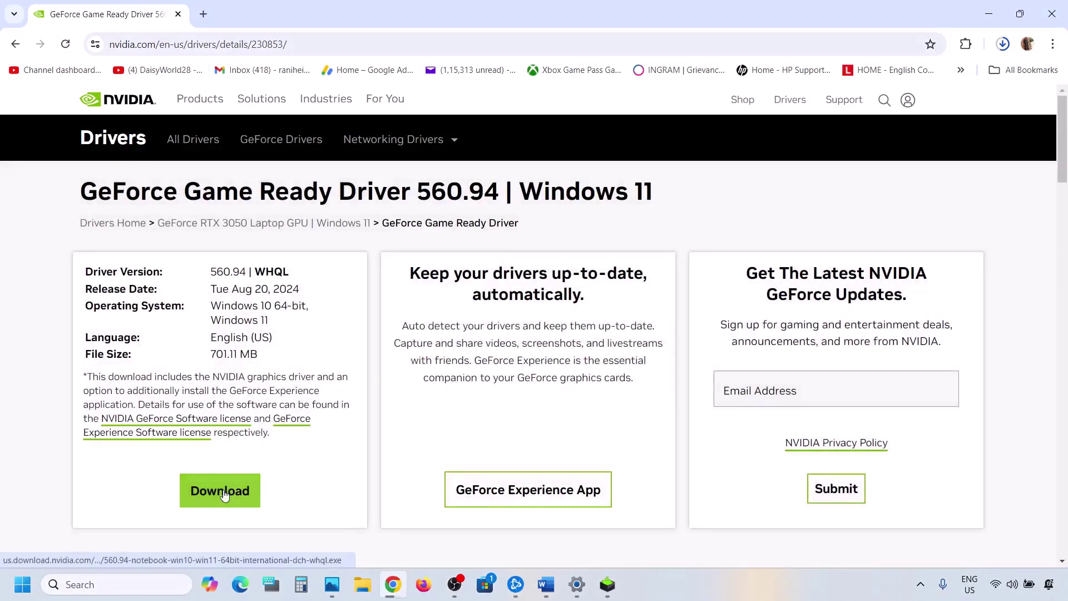
{"action": "left_click", "coordinate": [224, 495]}
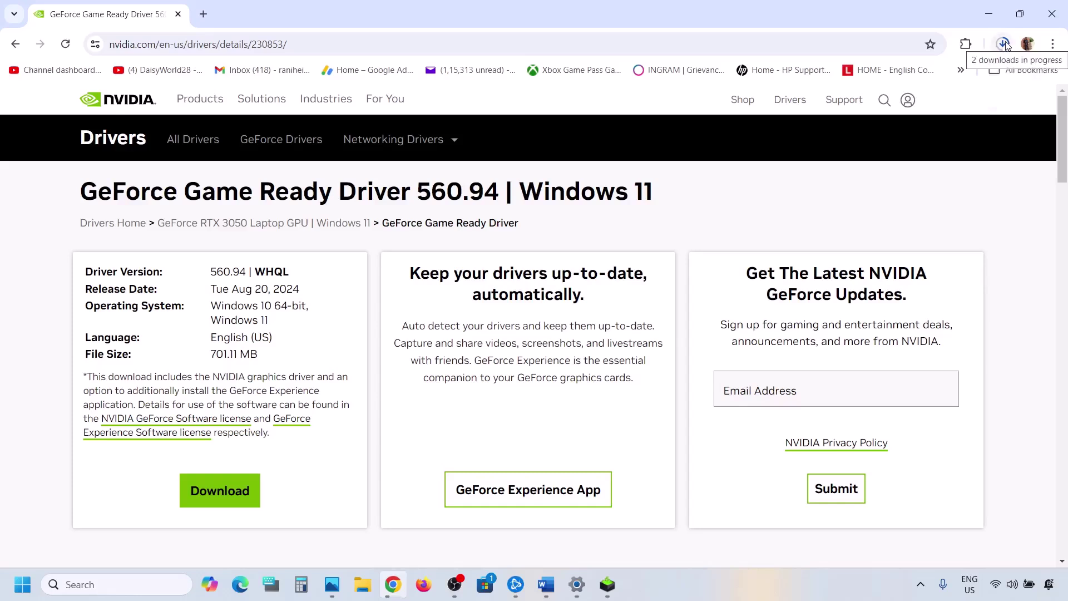
Step: In the NVIDIA installer, accept the license and start a Custom (Advanced) install with Perform a clean installation enabled
{"action": "left_click", "coordinate": [609, 593]}
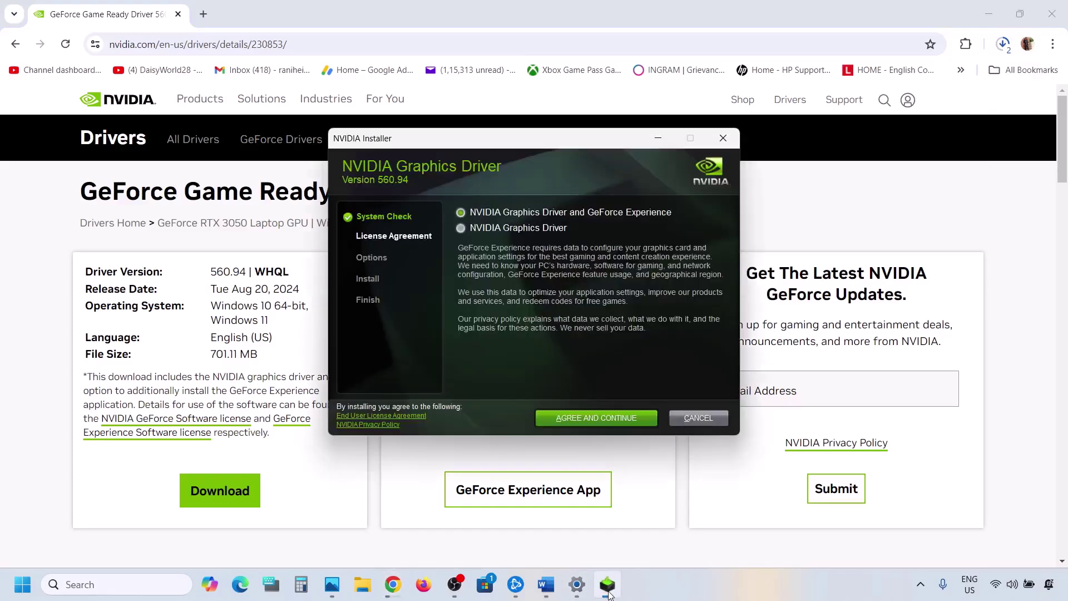
{"action": "left_click", "coordinate": [596, 416]}
{"action": "left_click", "coordinate": [477, 295]}
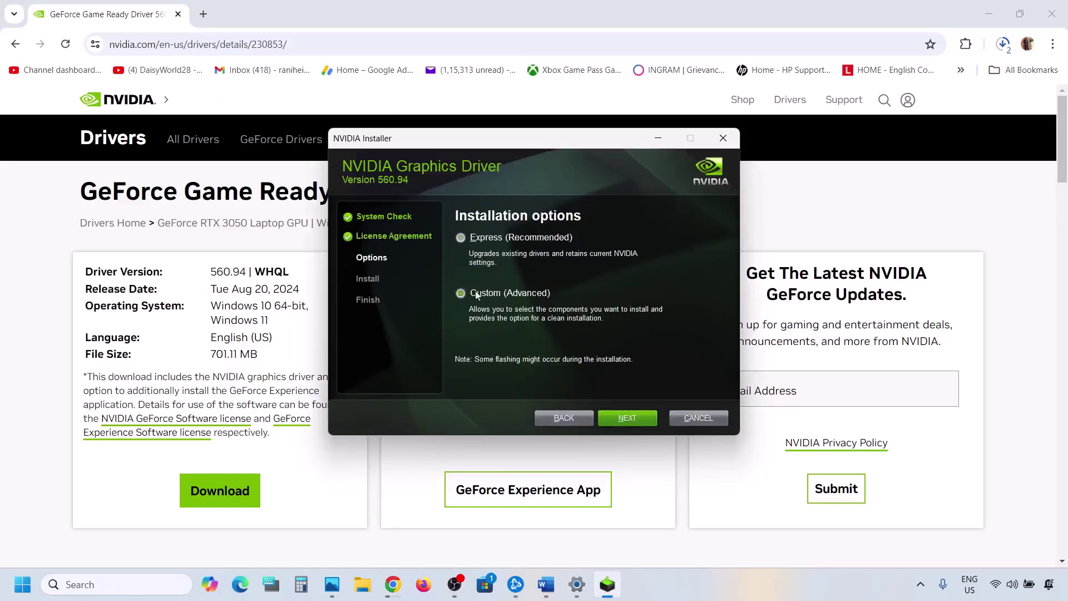
{"action": "left_click", "coordinate": [617, 419]}
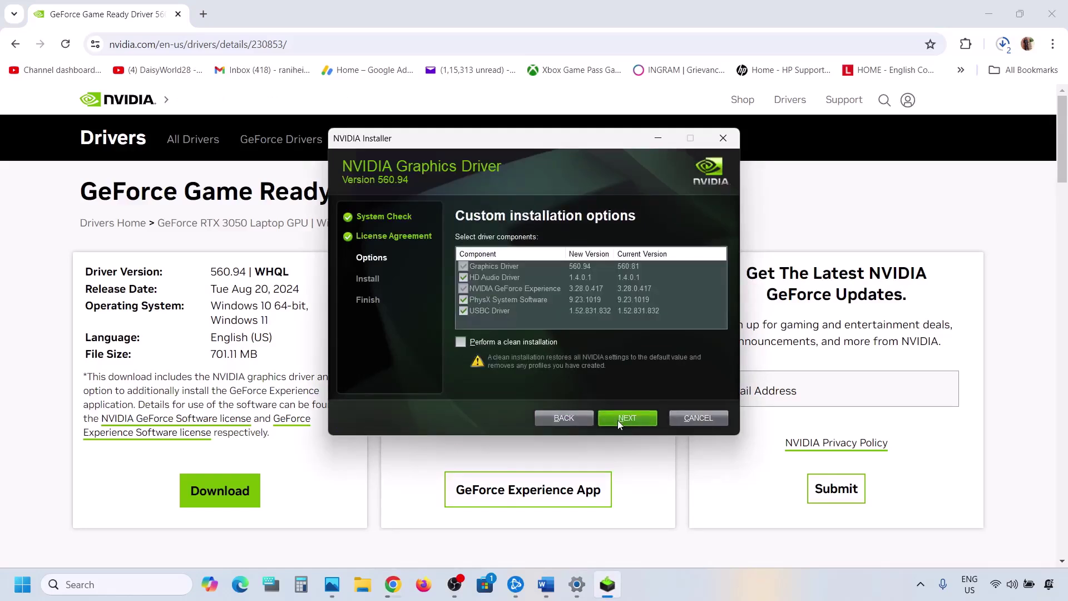
{"action": "left_click", "coordinate": [461, 343]}
{"action": "left_click", "coordinate": [630, 419]}
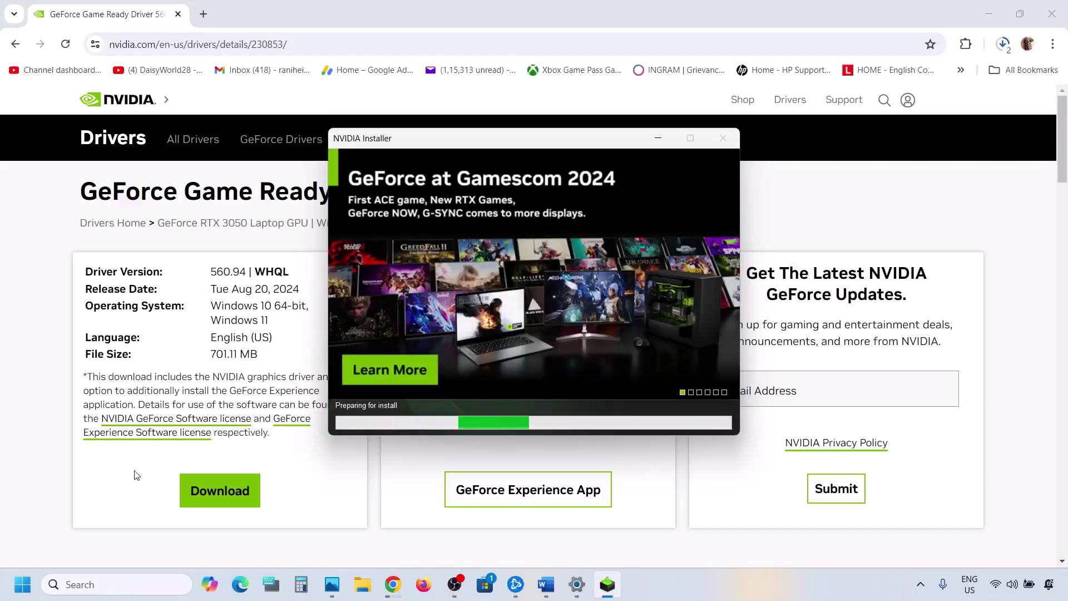
Step: Open the computer's power options to view the available choices, and dismiss them
{"action": "left_click", "coordinate": [22, 584]}
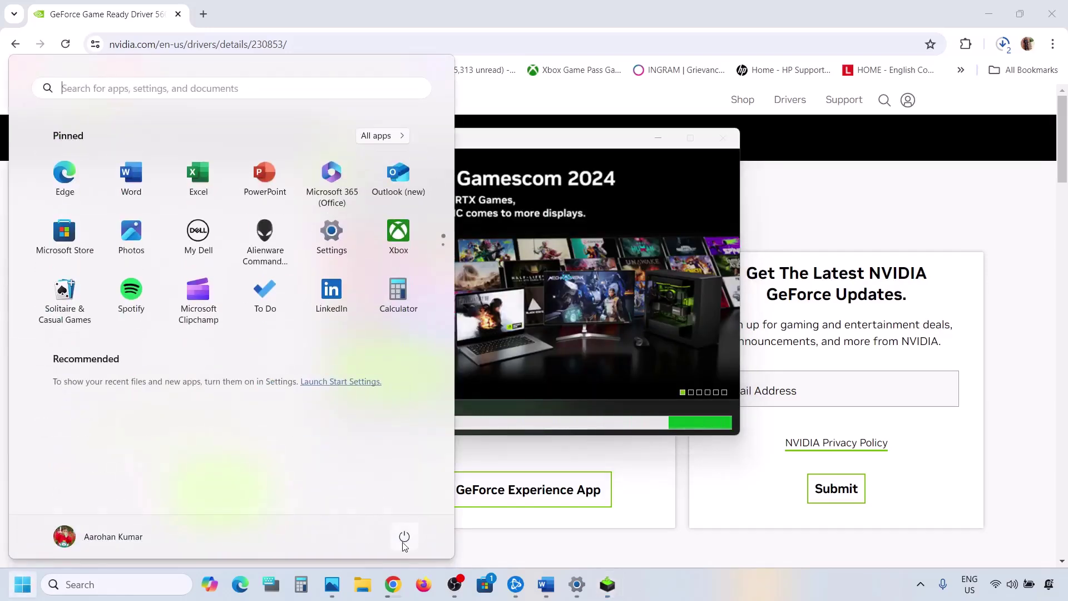
{"action": "left_click", "coordinate": [404, 536]}
{"action": "left_click", "coordinate": [677, 312]}
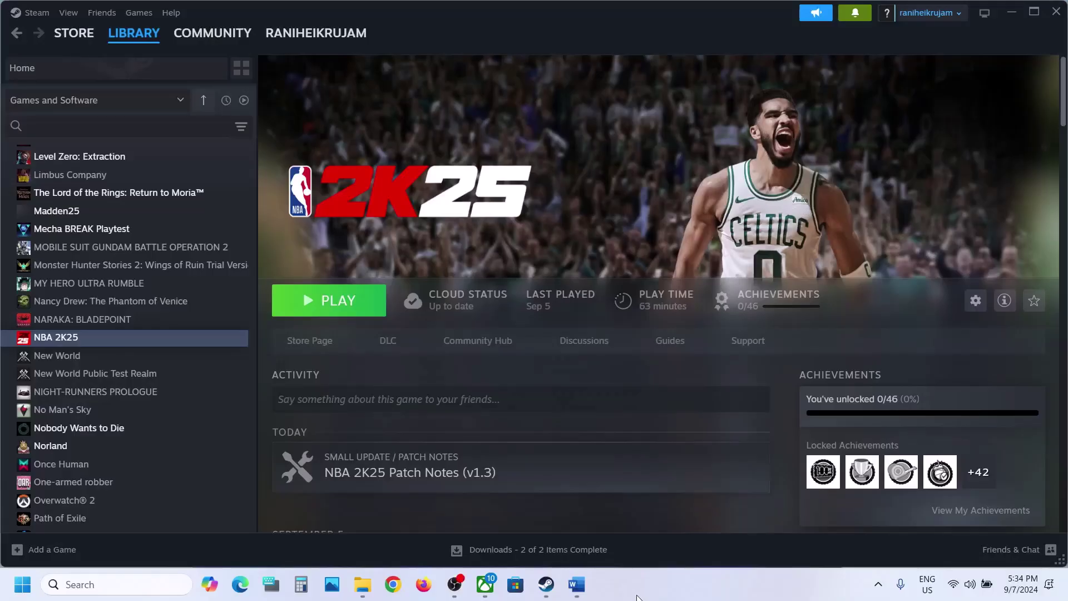
Step: Switch to the Word document, copy the word "graphics" from Step 8, and use it in Windows search to open the Graphics settings
{"action": "left_click", "coordinate": [576, 584]}
{"action": "scroll", "coordinate": [387, 295], "scroll_direction": "down", "scroll_amount": 3}
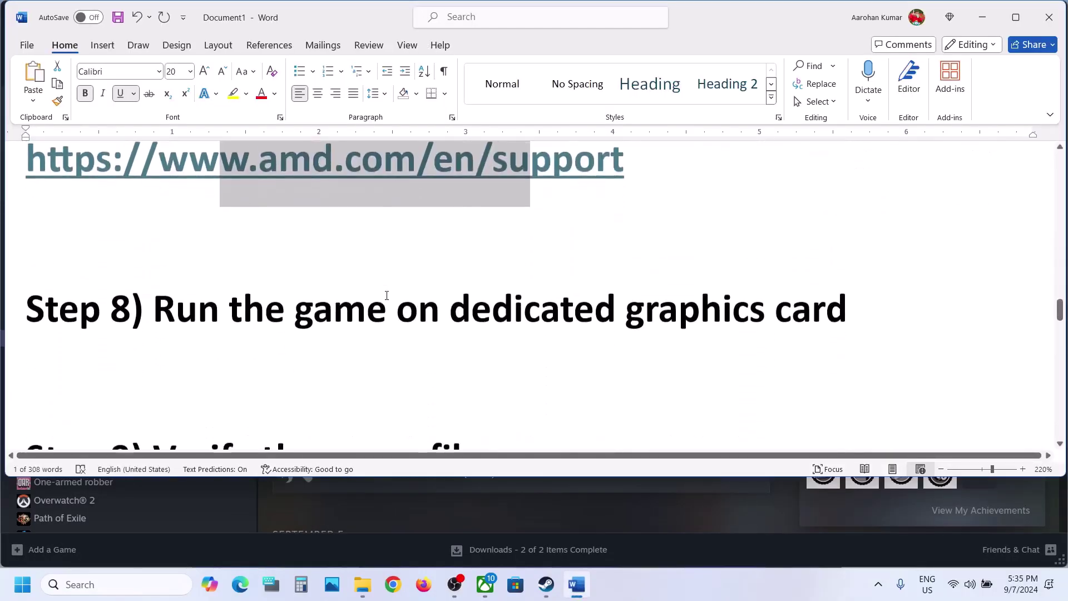
{"action": "scroll", "coordinate": [384, 295], "scroll_direction": "down", "scroll_amount": 1}
{"action": "double_click", "coordinate": [688, 294]}
{"action": "key", "text": "ctrl+c"}
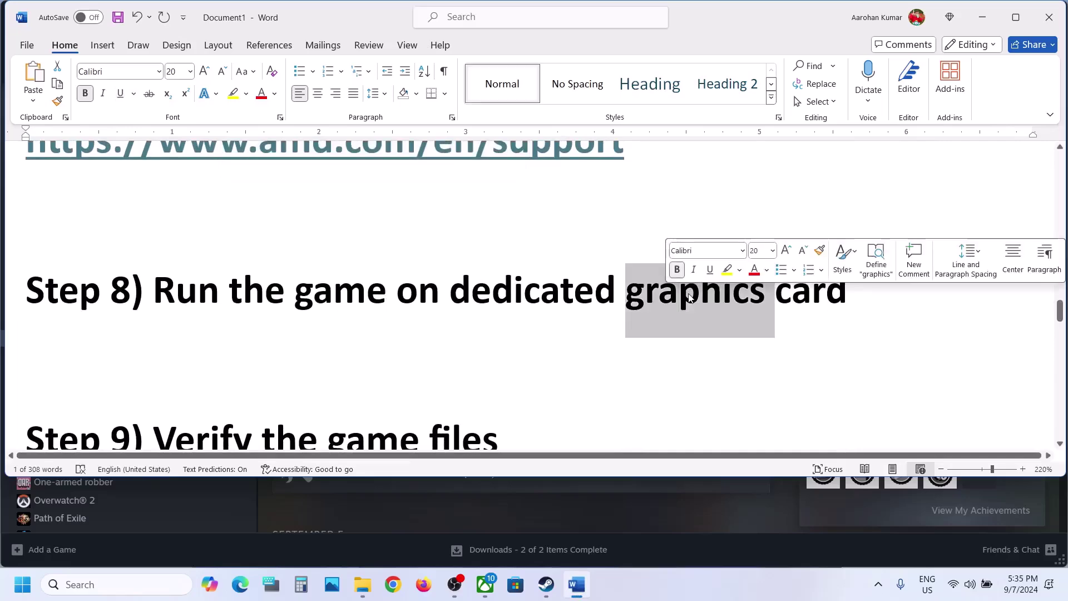
{"action": "left_click", "coordinate": [156, 584]}
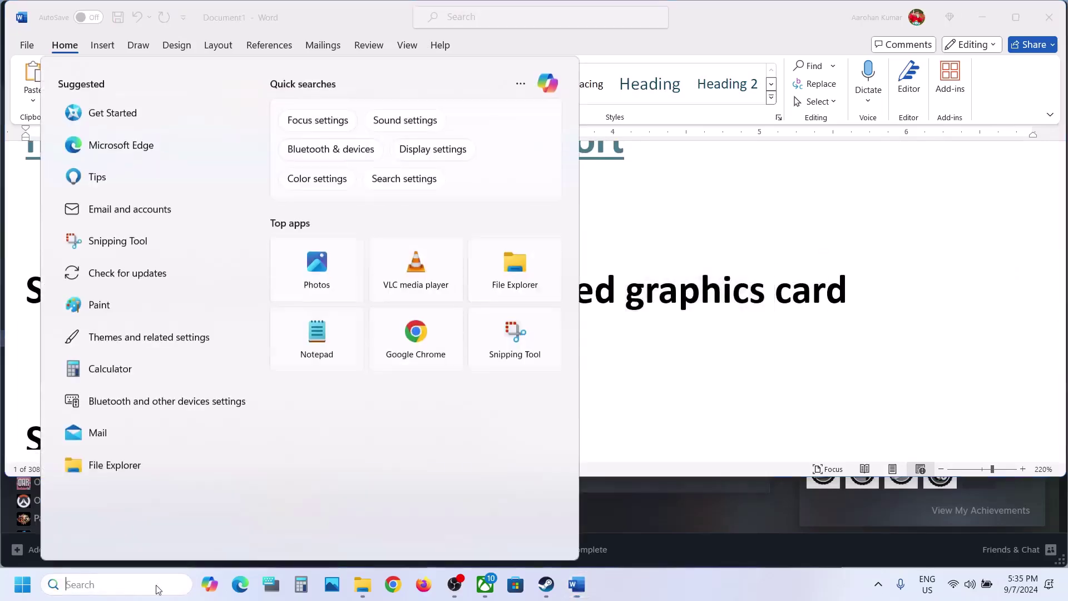
{"action": "key", "text": "ctrl+v"}
{"action": "key", "text": "Return"}
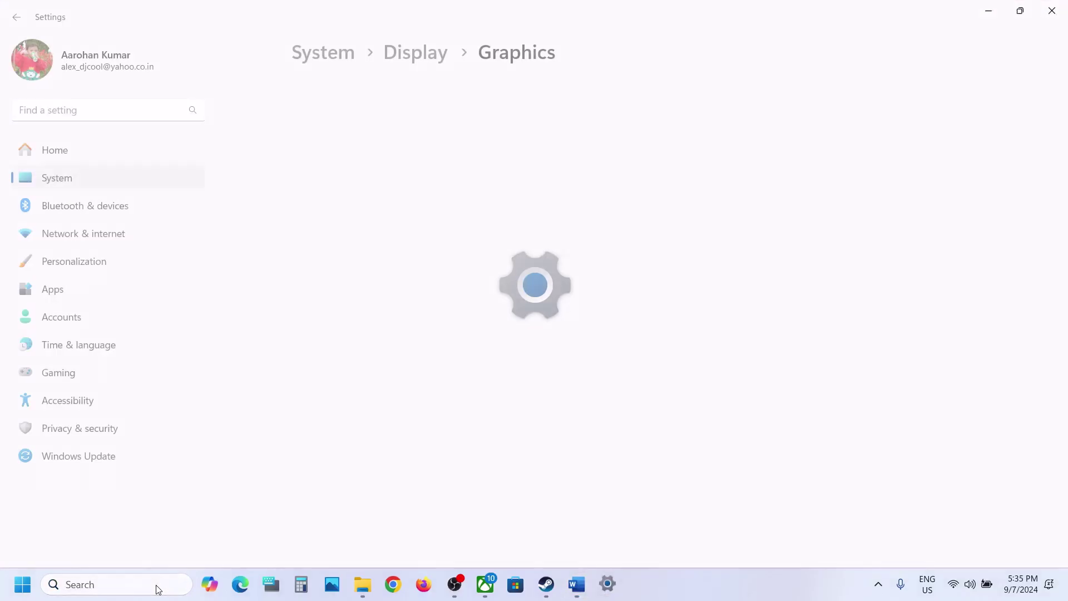
Step: Try to add the NBA2K25 application from the steamapps\common\NBA 2K25 folder to the custom graphics options for apps
{"action": "left_click", "coordinate": [333, 257]}
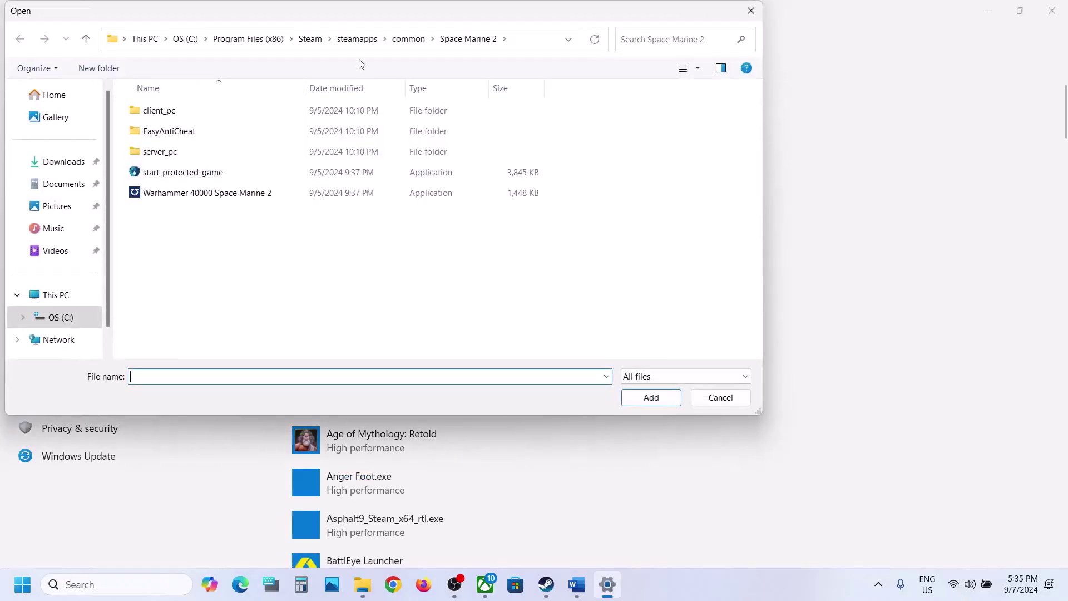
{"action": "left_click", "coordinate": [408, 39]}
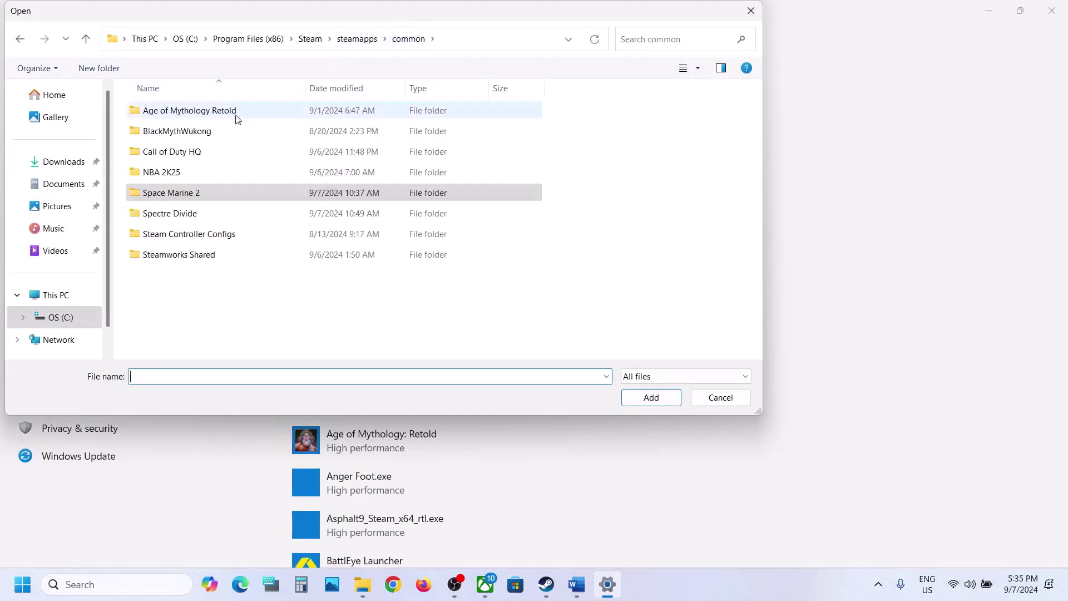
{"action": "double_click", "coordinate": [186, 170]}
{"action": "left_click", "coordinate": [200, 149]}
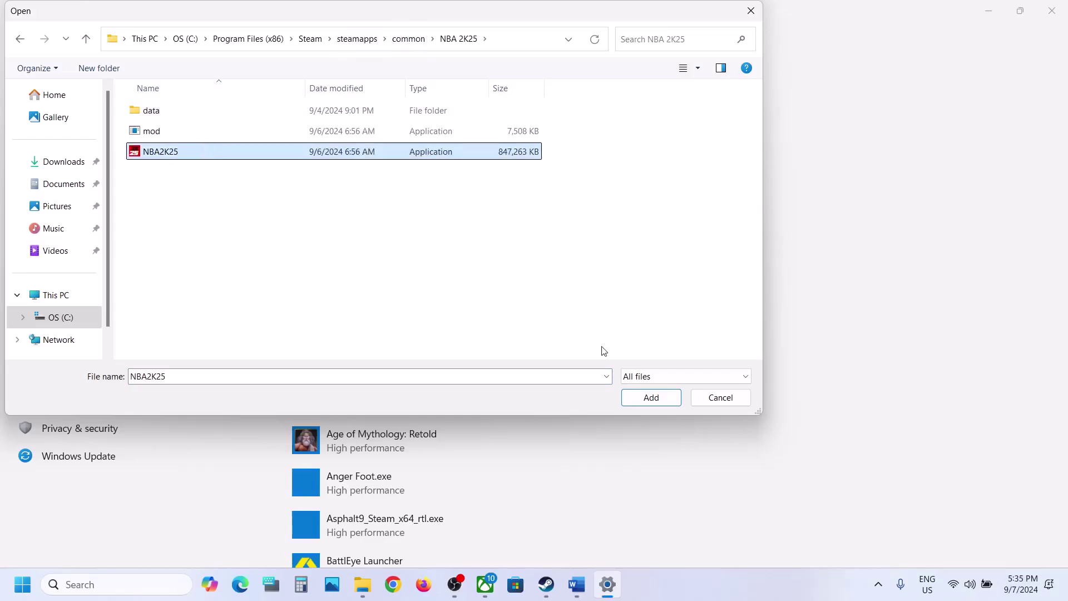
{"action": "left_click", "coordinate": [638, 398]}
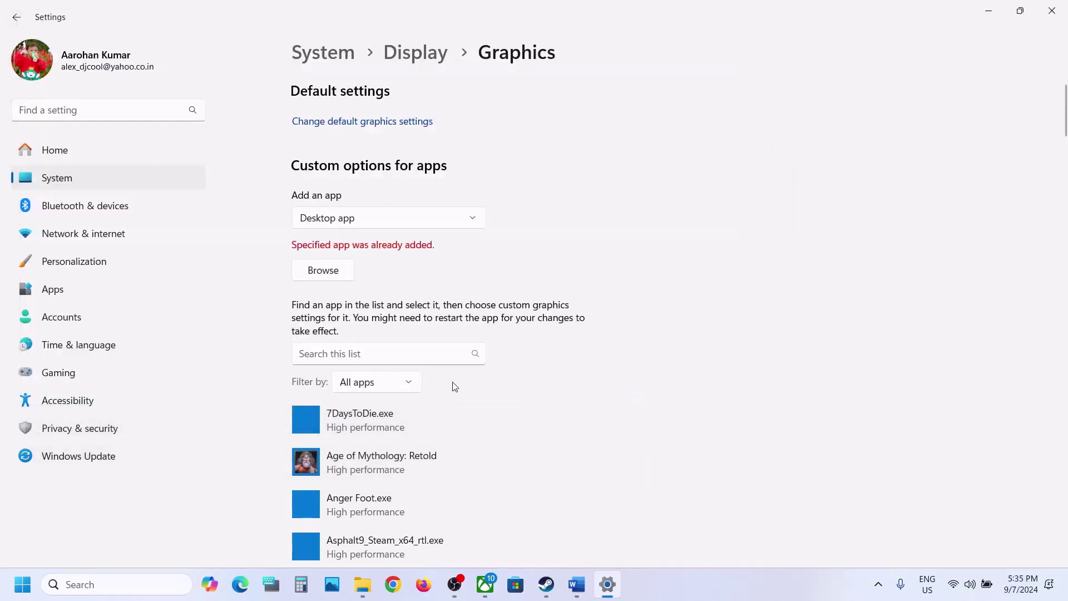
Step: Check NBA2K25's graphics preference for the High performance GPU option, dismiss it without changes, and close Settings
{"action": "scroll", "coordinate": [454, 385], "scroll_direction": "down", "scroll_amount": 20}
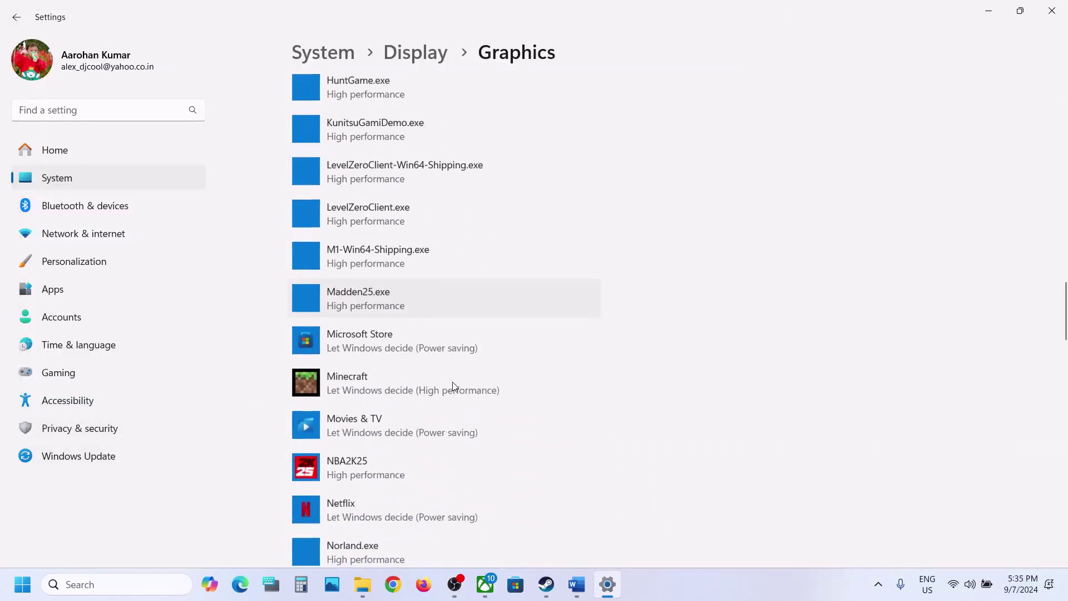
{"action": "scroll", "coordinate": [452, 385], "scroll_direction": "down", "scroll_amount": 2}
{"action": "left_click", "coordinate": [383, 386]}
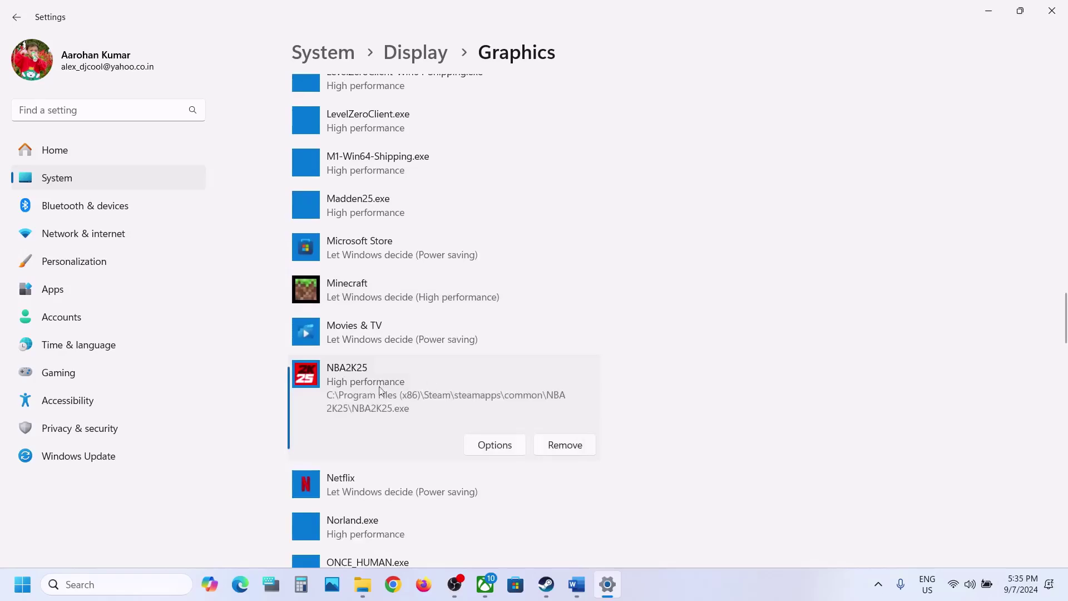
{"action": "left_click", "coordinate": [495, 445]}
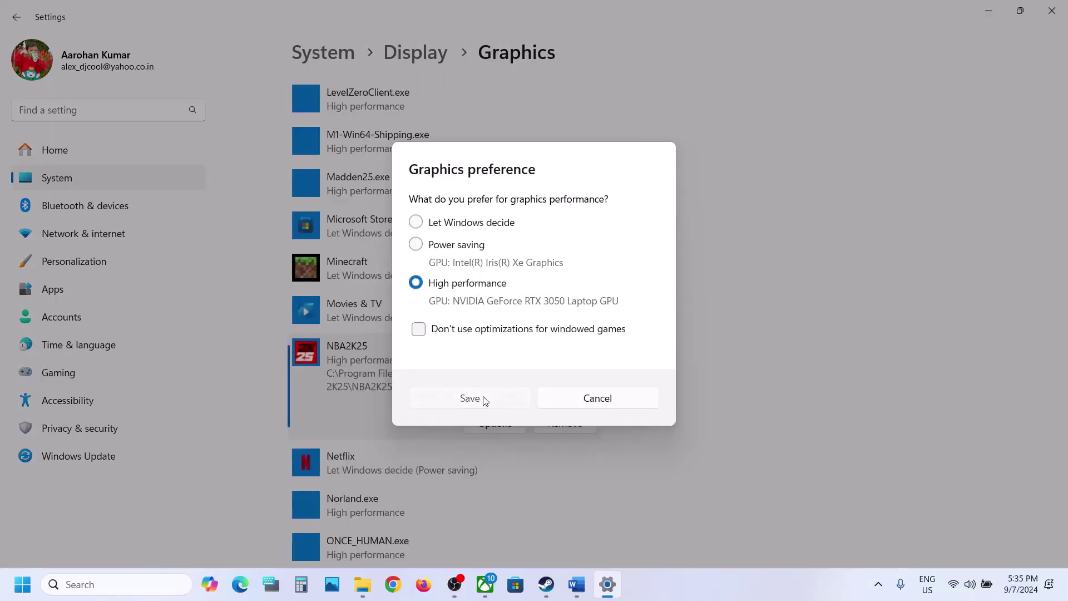
{"action": "left_click", "coordinate": [597, 398]}
{"action": "left_click", "coordinate": [1051, 10]}
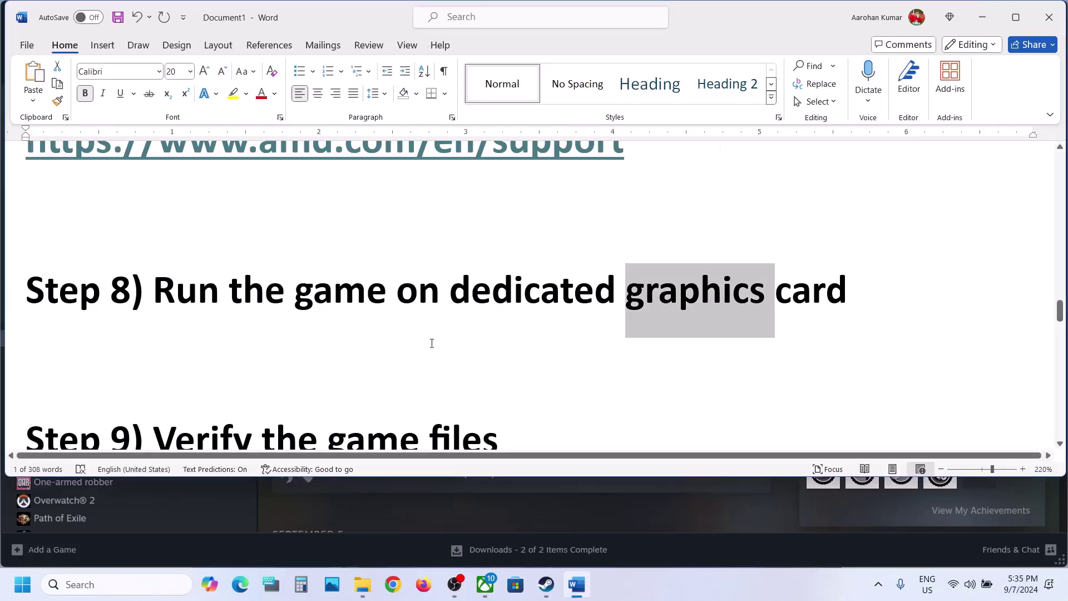
Step: Highlight Step 9 in the document, switch to Steam, and start verifying the integrity of NBA 2K25's installed game files
{"action": "scroll", "coordinate": [432, 341], "scroll_direction": "down", "scroll_amount": 3}
{"action": "left_click_drag", "start_coordinate": [215, 262], "coordinate": [498, 259]}
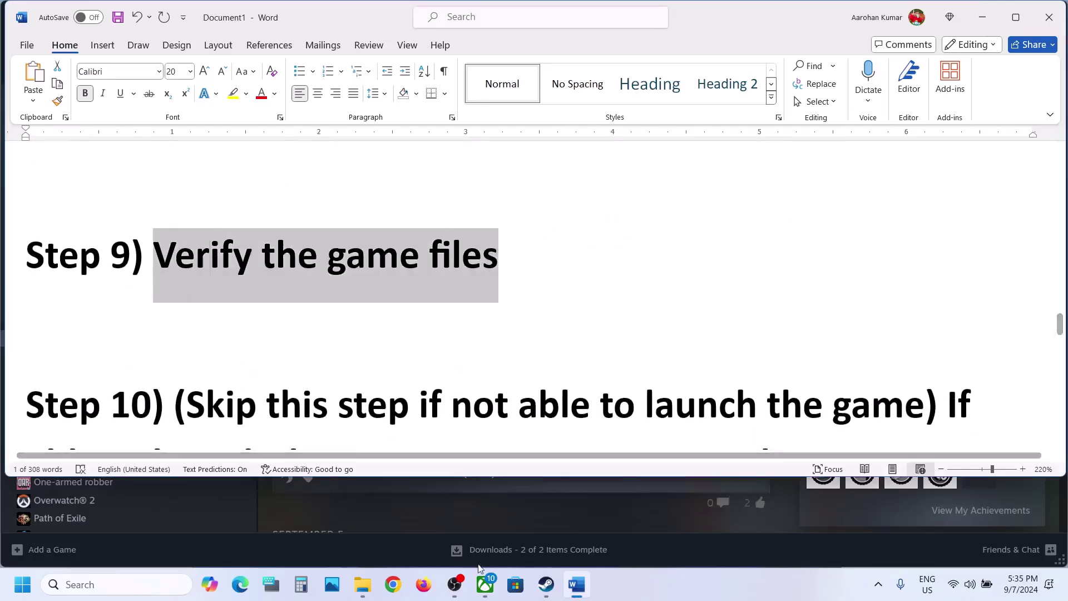
{"action": "left_click", "coordinate": [547, 584]}
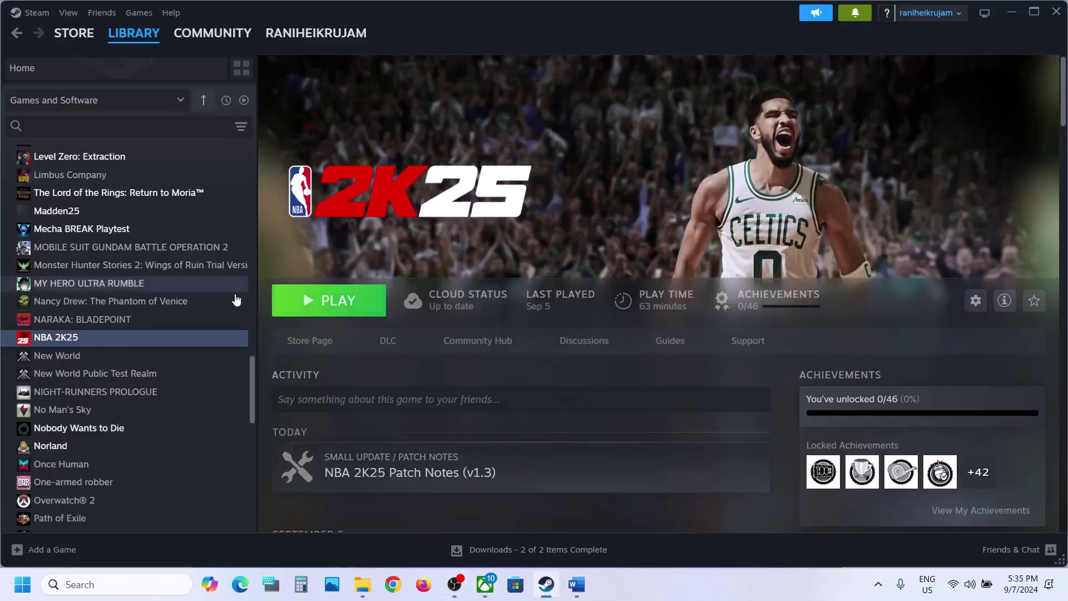
{"action": "right_click", "coordinate": [113, 337]}
{"action": "mouse_move", "coordinate": [137, 421]}
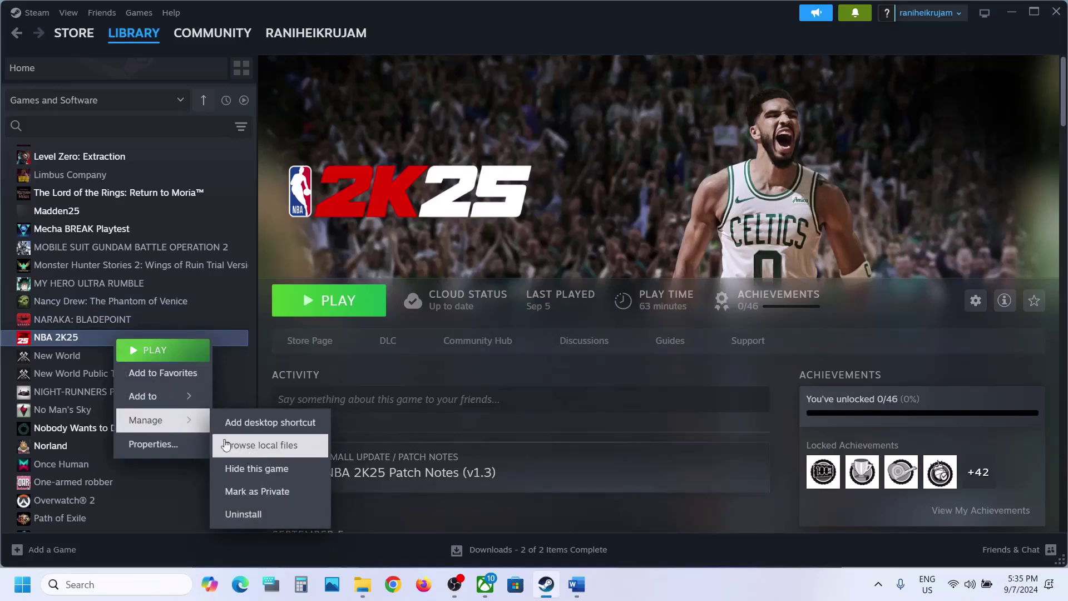
{"action": "left_click", "coordinate": [159, 448]}
{"action": "left_click", "coordinate": [308, 206]}
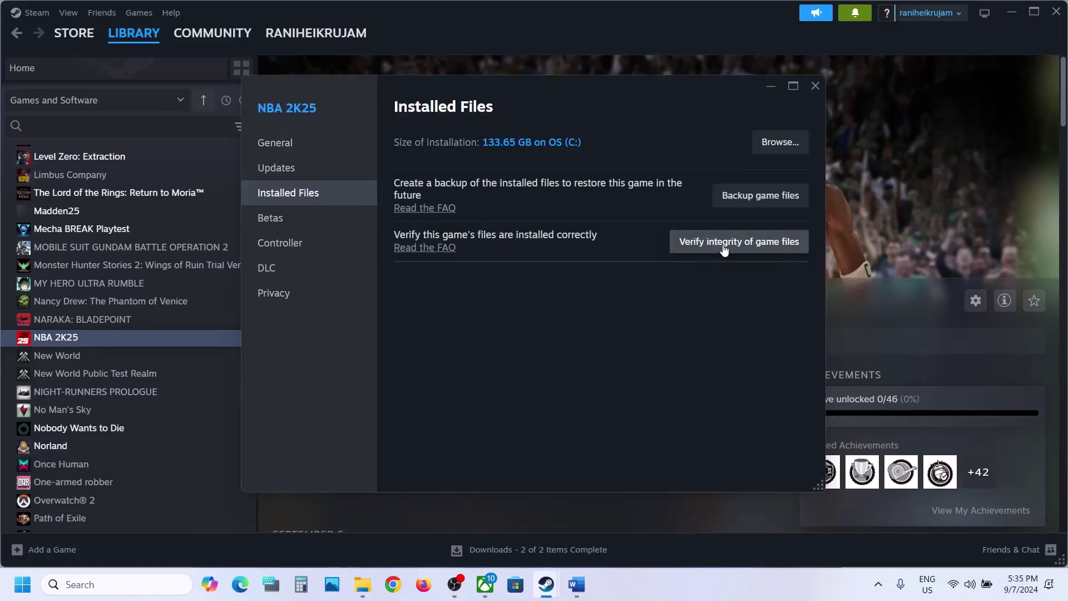
{"action": "left_click", "coordinate": [724, 247]}
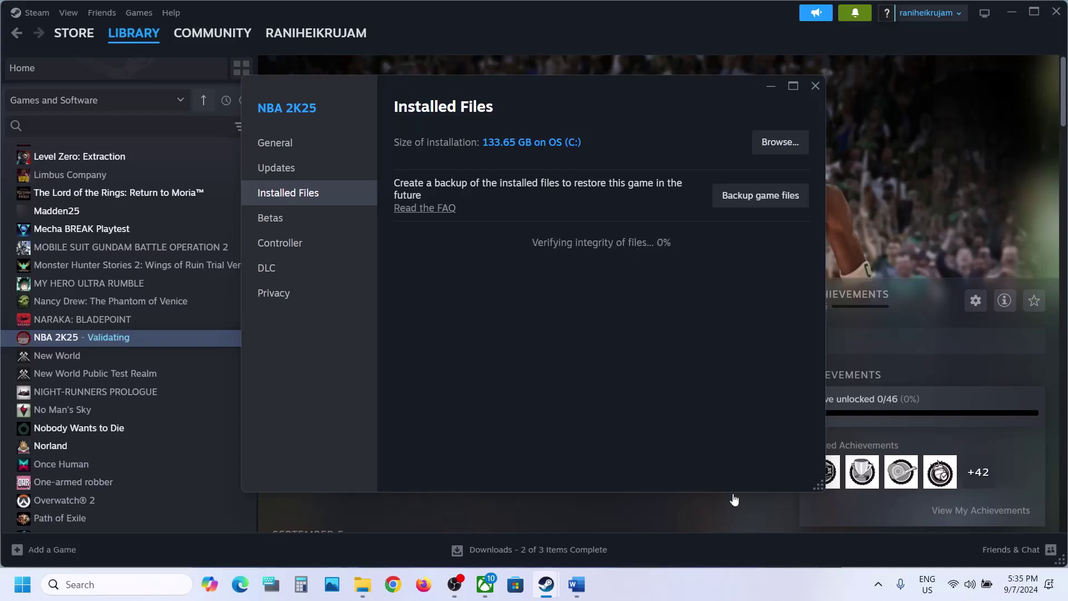
{"action": "key", "text": "Escape"}
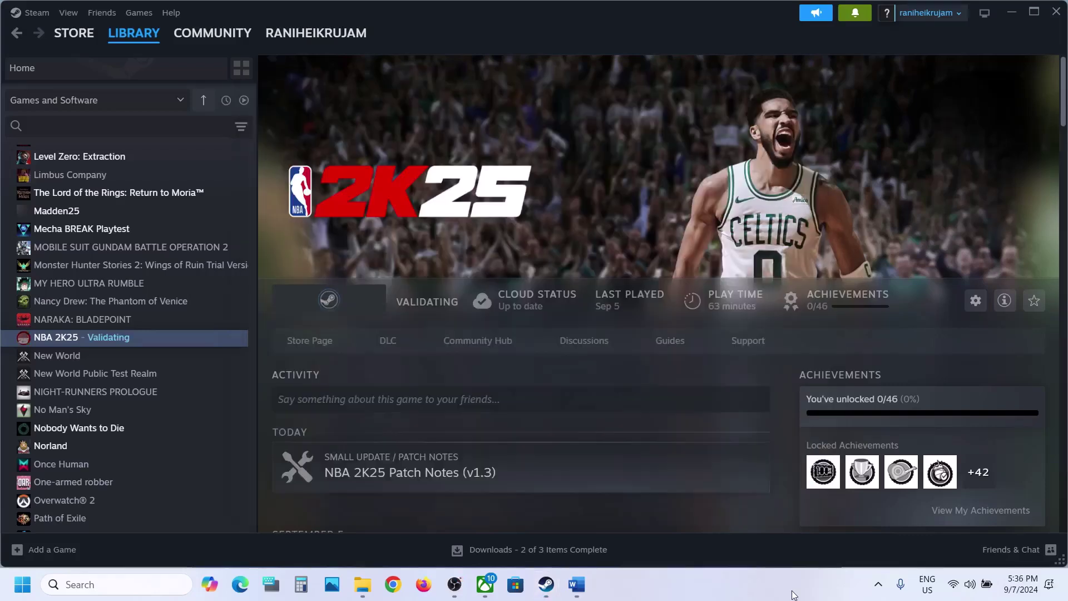
Step: Copy the Visual C++ downloads link from Step 11 of the Word document and open it in Chrome
{"action": "left_click", "coordinate": [576, 583]}
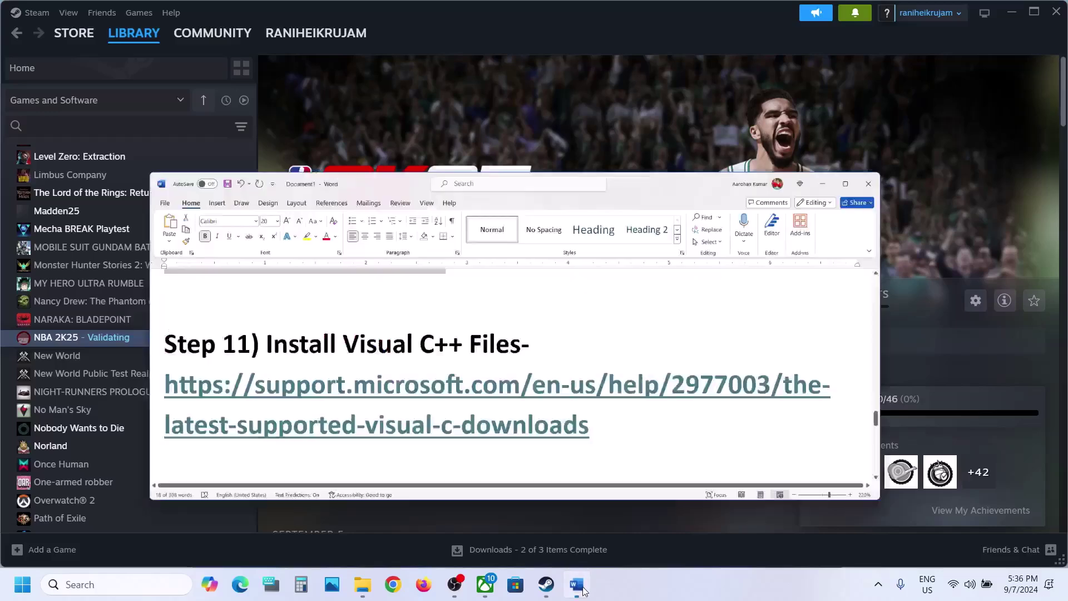
{"action": "left_click_drag", "start_coordinate": [643, 367], "coordinate": [30, 340]}
{"action": "key", "text": "ctrl+c"}
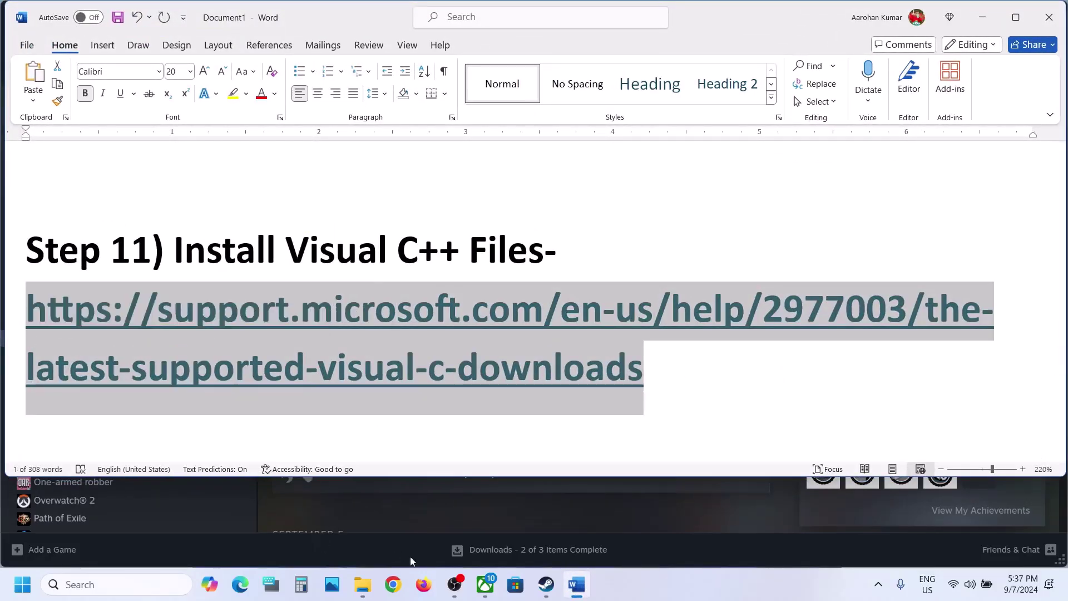
{"action": "left_click", "coordinate": [396, 584]}
{"action": "key", "text": "ctrl+v"}
{"action": "key", "text": "Return"}
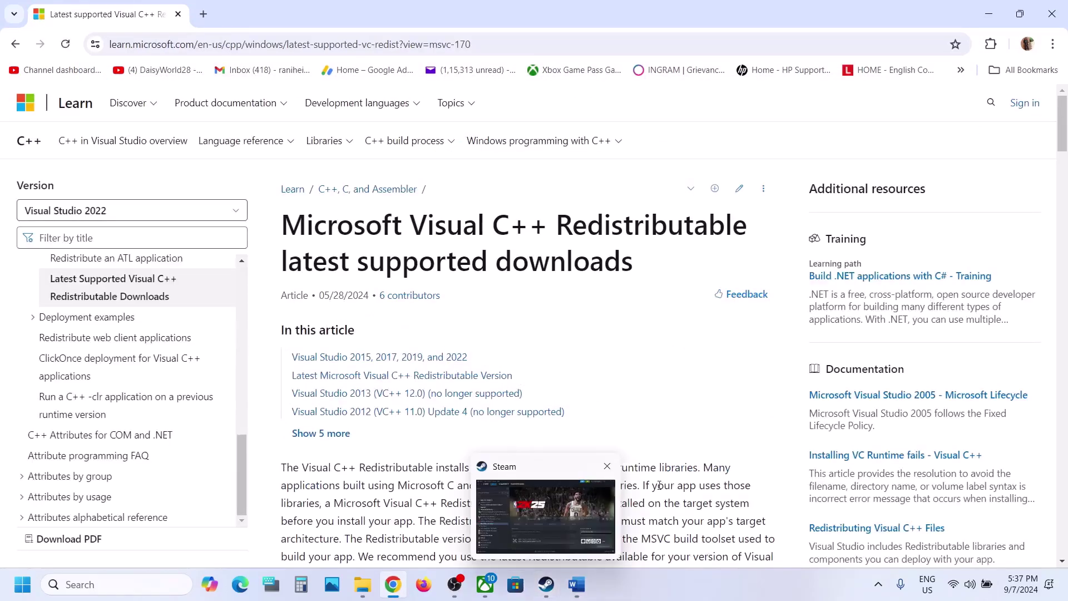
Step: Download the latest x86 Visual C++ Redistributable from the page and start its repair
{"action": "scroll", "coordinate": [625, 390], "scroll_direction": "down", "scroll_amount": 4}
{"action": "scroll", "coordinate": [625, 391], "scroll_direction": "down", "scroll_amount": 2}
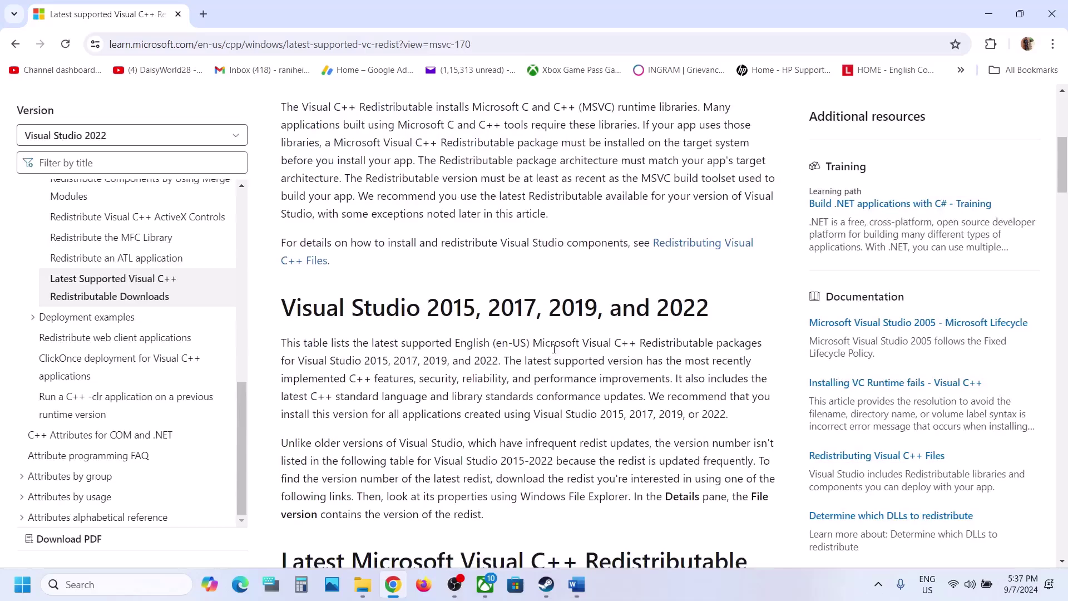
{"action": "scroll", "coordinate": [542, 380], "scroll_direction": "down", "scroll_amount": 6}
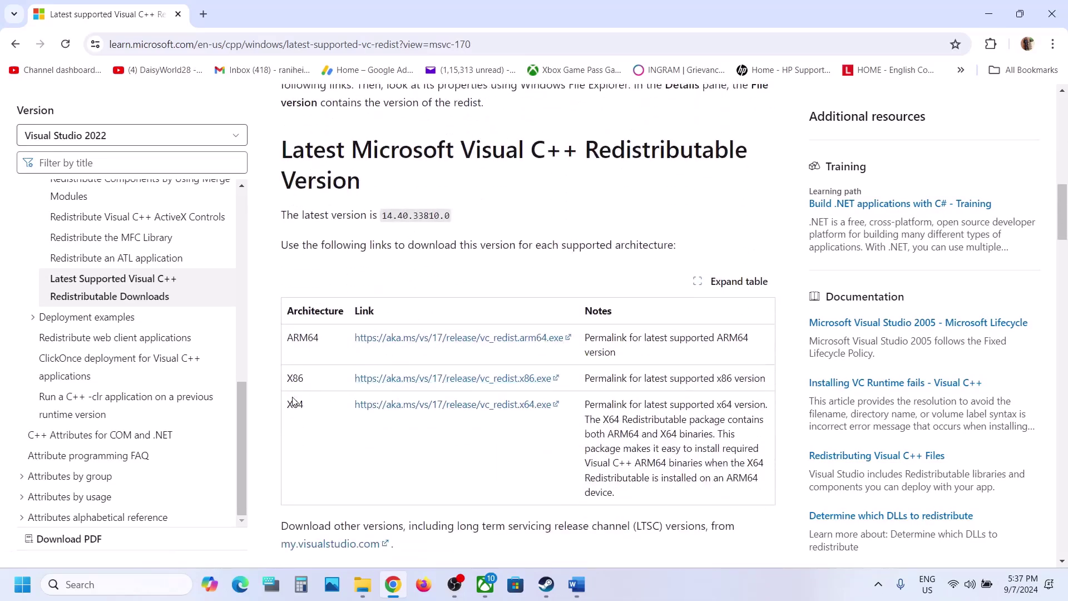
{"action": "left_click", "coordinate": [436, 378]}
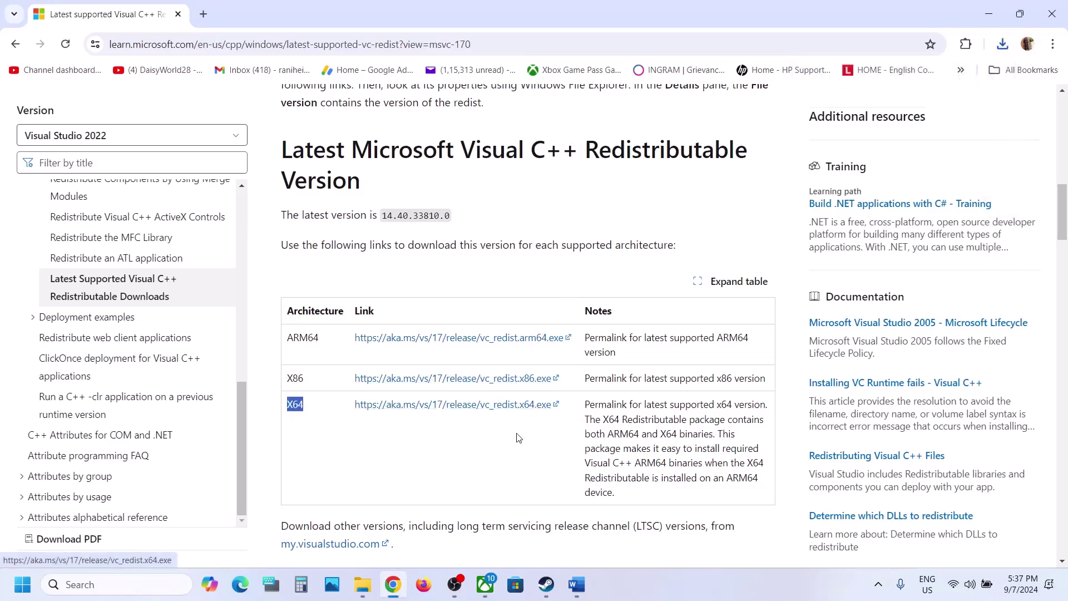
{"action": "left_click", "coordinate": [552, 372]}
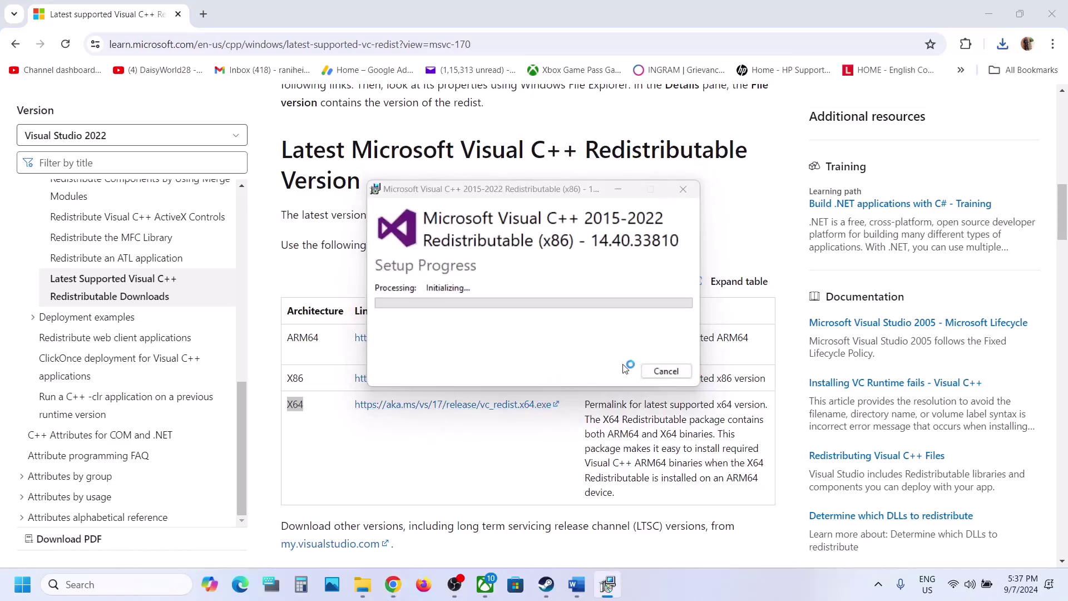
Step: Download the latest x64 Visual C++ Redistributable and start its repair
{"action": "left_click", "coordinate": [296, 410]}
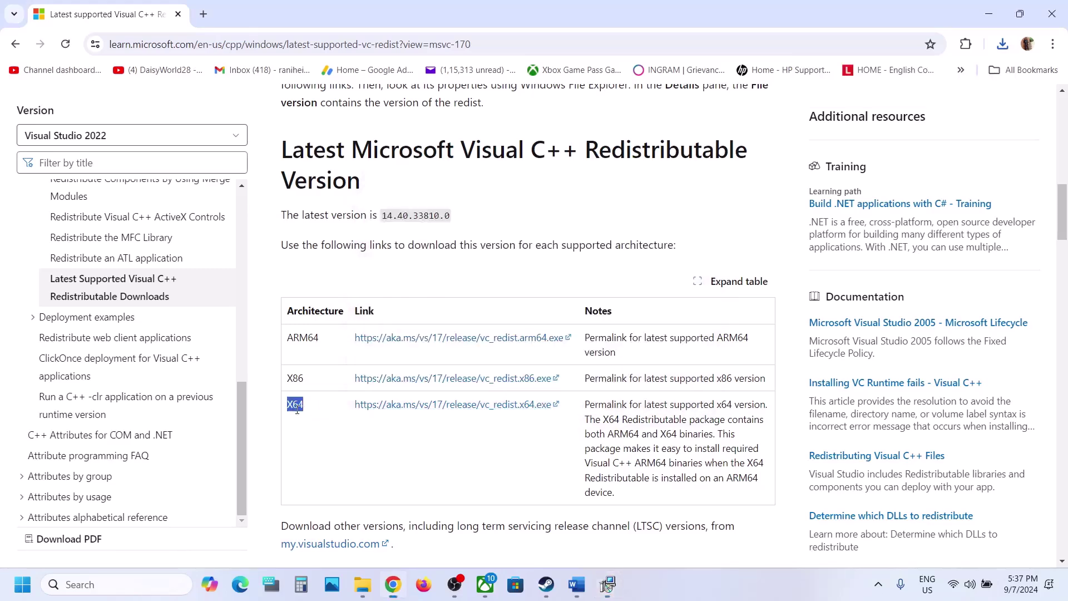
{"action": "left_click", "coordinate": [410, 411]}
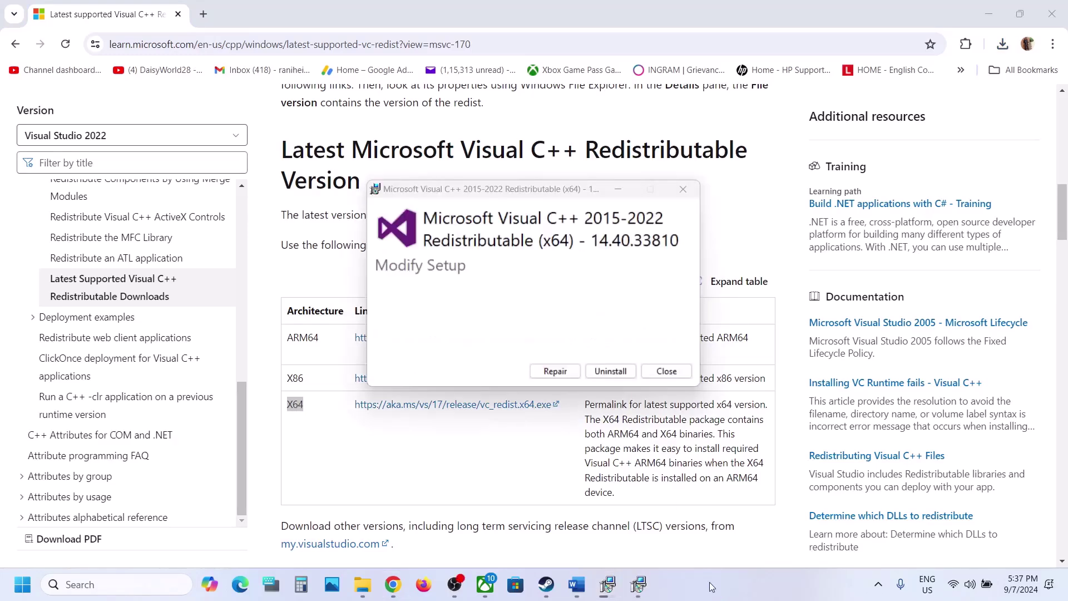
{"action": "left_click", "coordinate": [556, 371]}
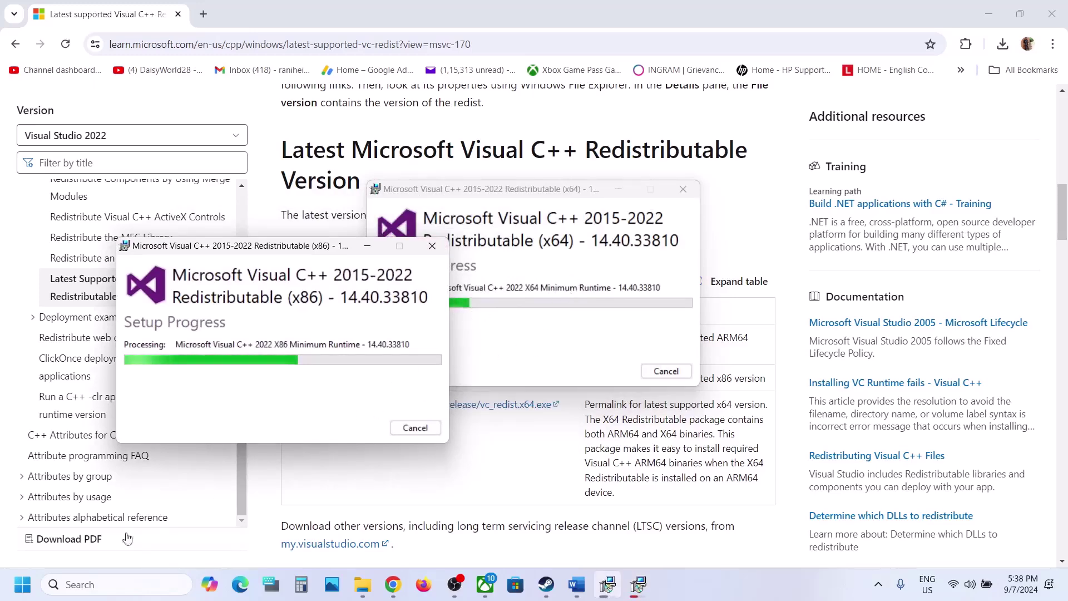
Step: View the computer's power options, including Restart, and switch back to Steam without choosing one
{"action": "key", "text": "super"}
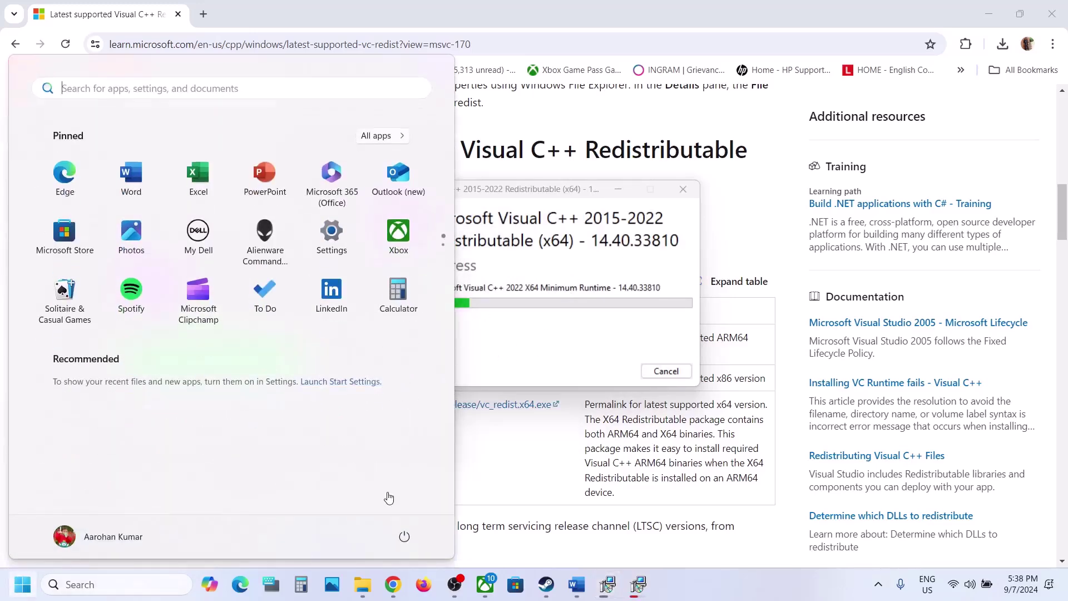
{"action": "left_click", "coordinate": [404, 536]}
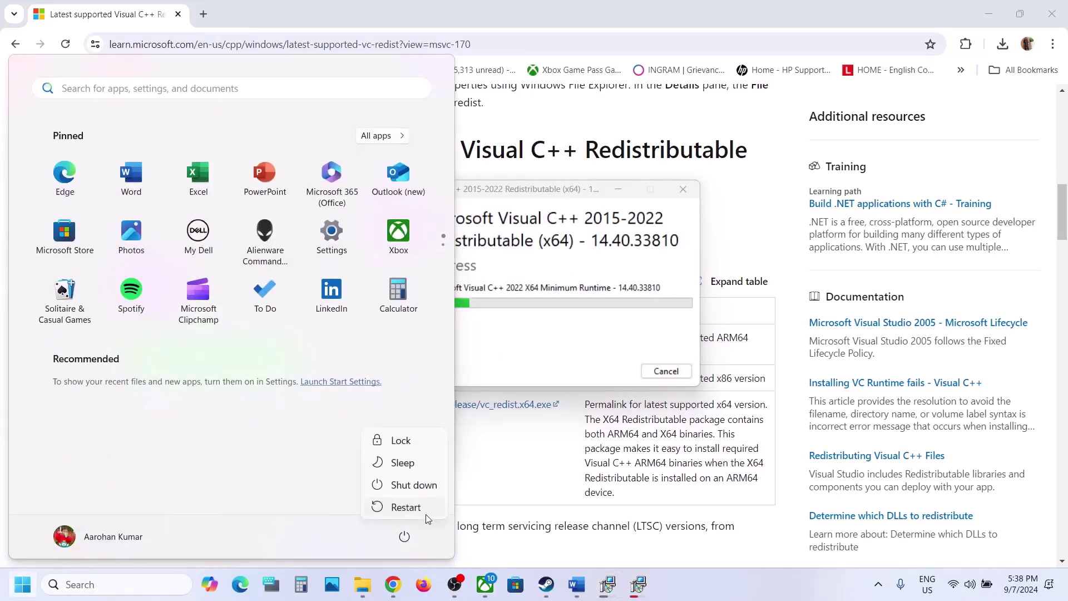
{"action": "left_click", "coordinate": [545, 584]}
Step: Highlight Step 12, Update Windows, in the Word document, and check for updates in the Windows Update settings
{"action": "left_click", "coordinate": [577, 584]}
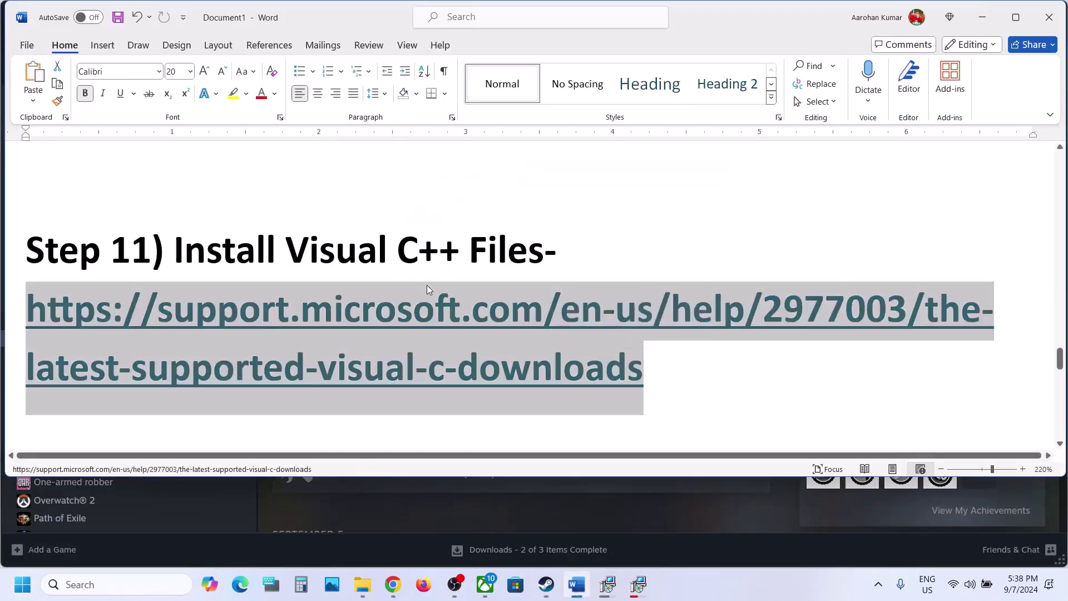
{"action": "scroll", "coordinate": [426, 285], "scroll_direction": "down", "scroll_amount": 4}
{"action": "left_click_drag", "start_coordinate": [284, 289], "coordinate": [589, 278]}
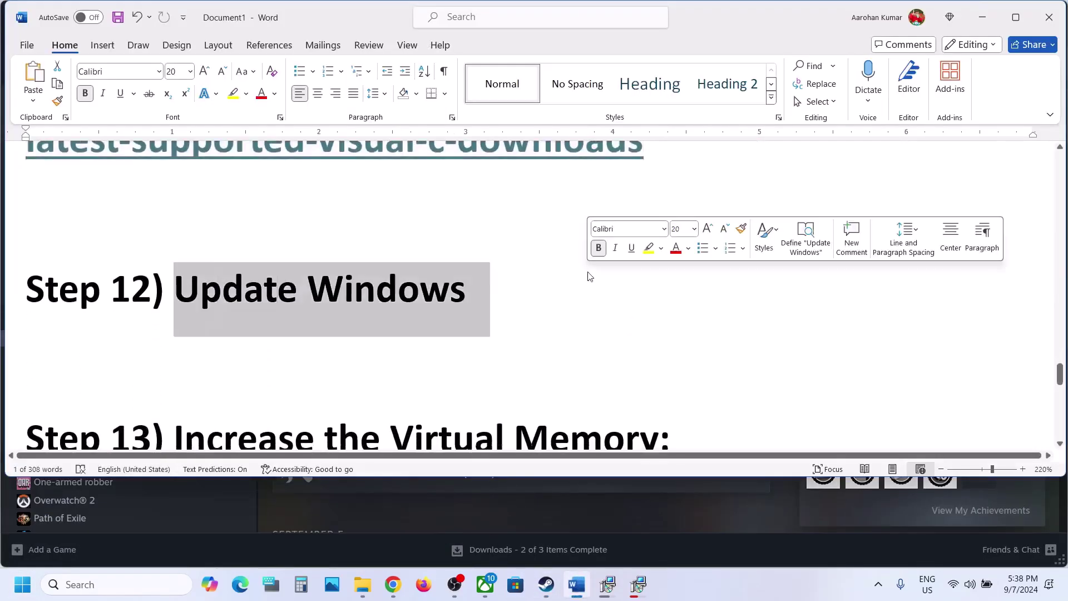
{"action": "key", "text": "super+i"}
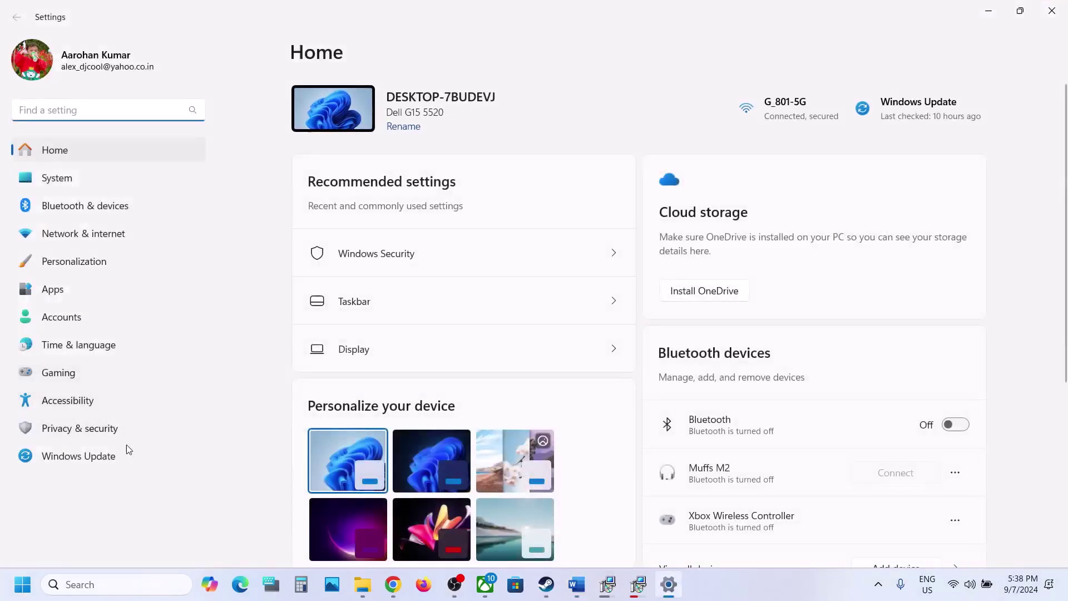
{"action": "left_click", "coordinate": [104, 463]}
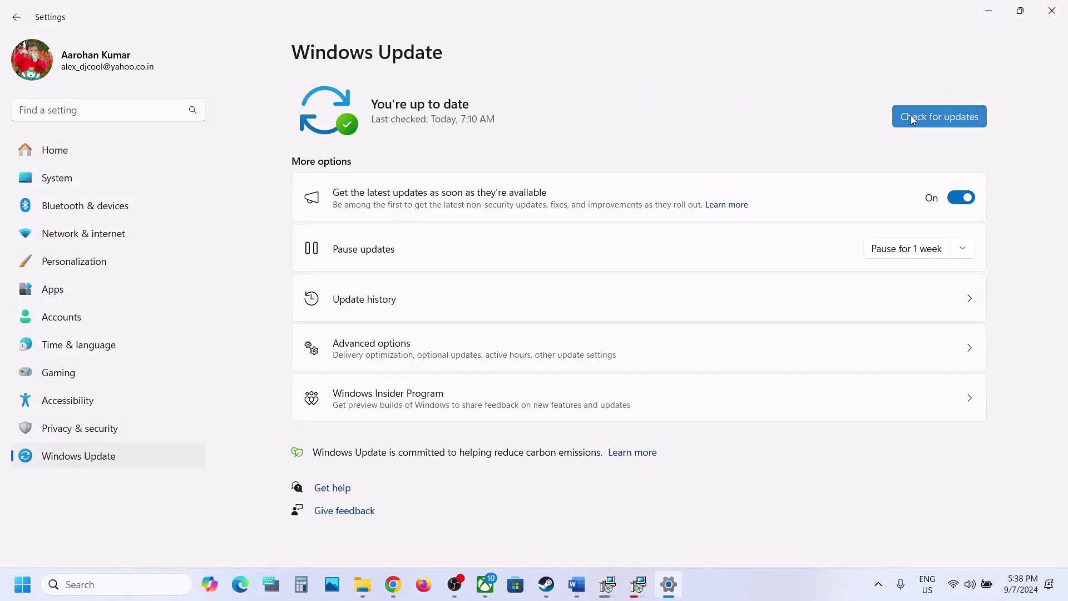
{"action": "left_click", "coordinate": [910, 115]}
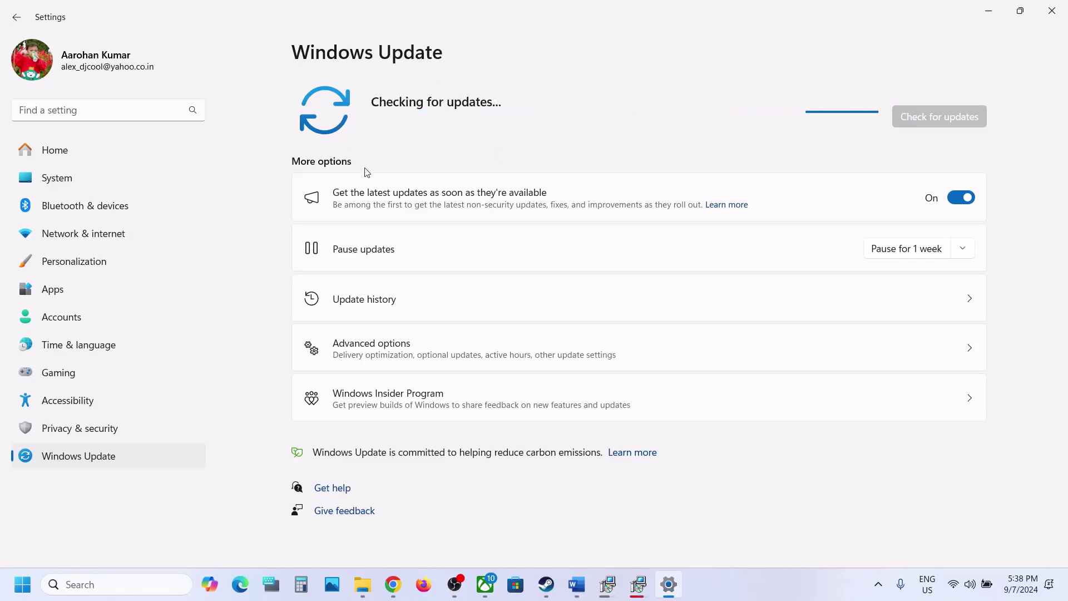
Step: View the computer's power options, dismiss them, and return to the NBA 2K25 page in Steam
{"action": "left_click", "coordinate": [23, 584]}
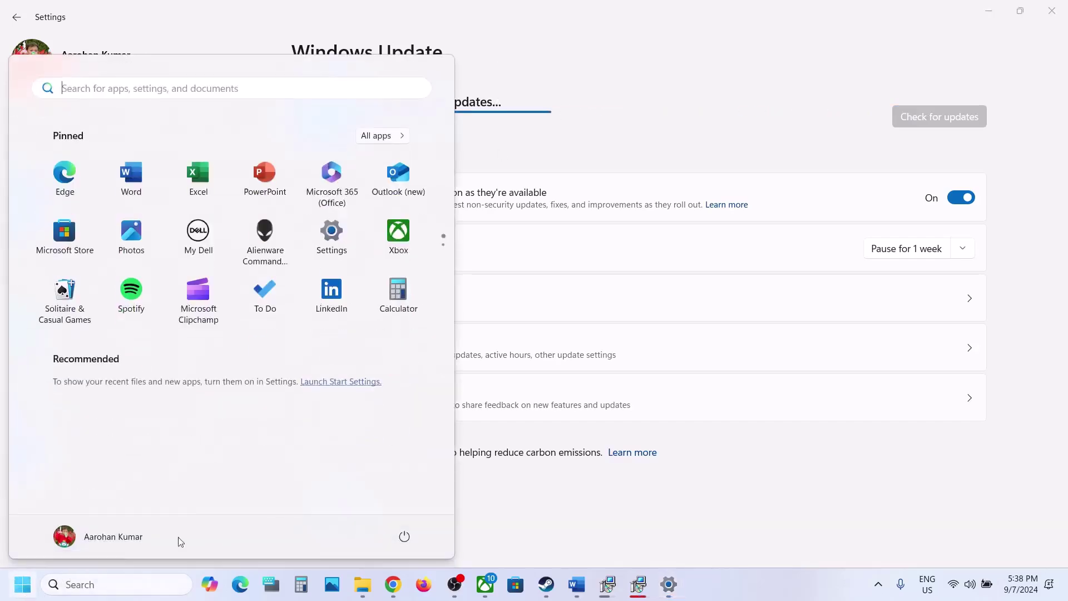
{"action": "left_click", "coordinate": [405, 536]}
{"action": "left_click", "coordinate": [624, 504]}
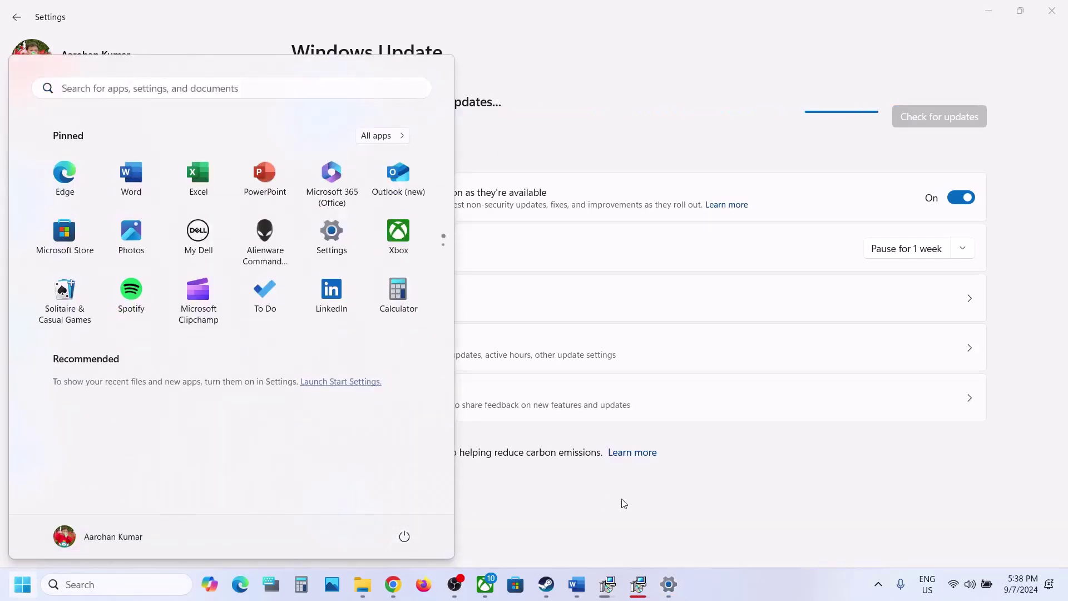
{"action": "left_click", "coordinate": [661, 507]}
{"action": "key", "text": "alt+Tab"}
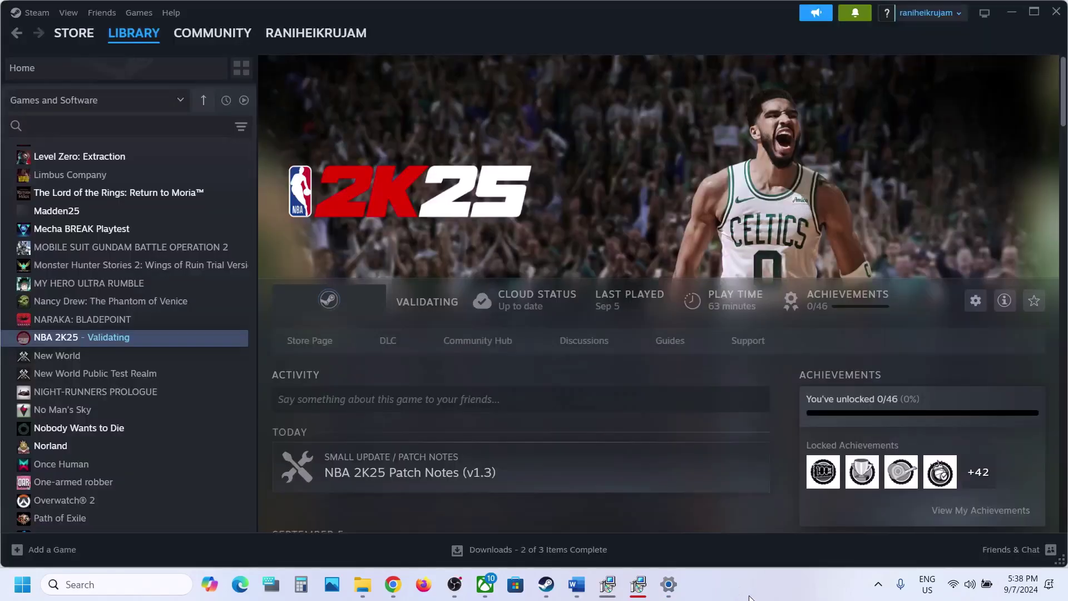
Step: Switch to the Word document and go to Step 13 about increasing the virtual memory
{"action": "left_click", "coordinate": [576, 584]}
{"action": "scroll", "coordinate": [431, 353], "scroll_direction": "down", "scroll_amount": 3}
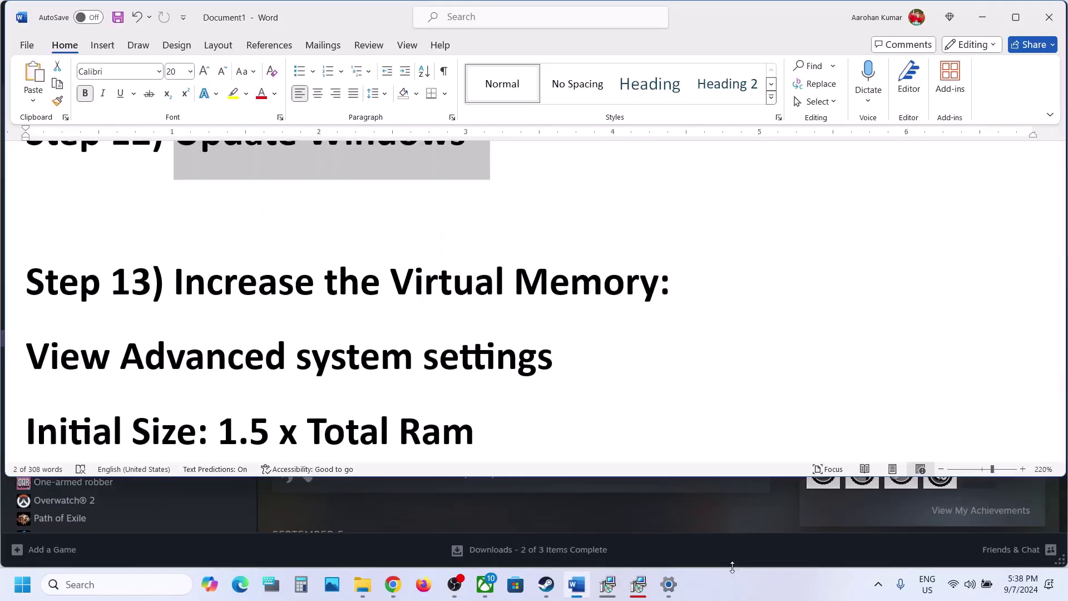